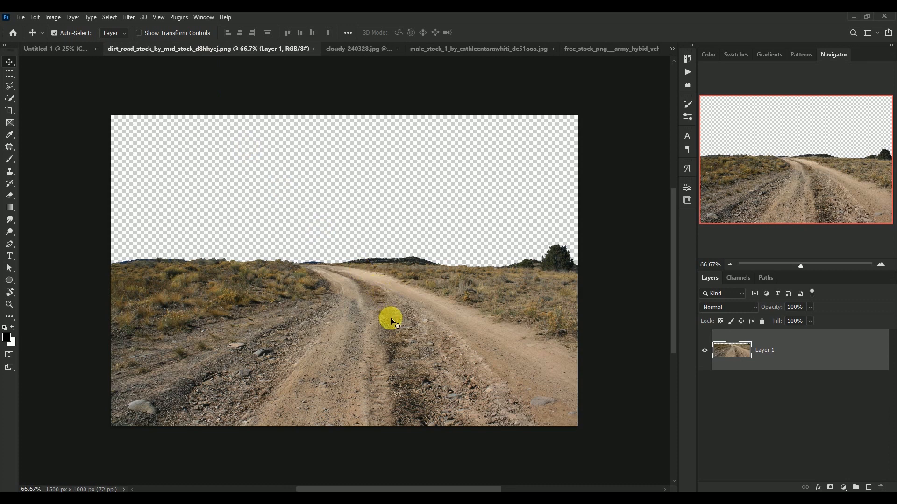
Copy the dirt road image into the Untitled-1 document and close the road source file.
left_click_drag(390, 316, 355, 284)
left_click(198, 50)
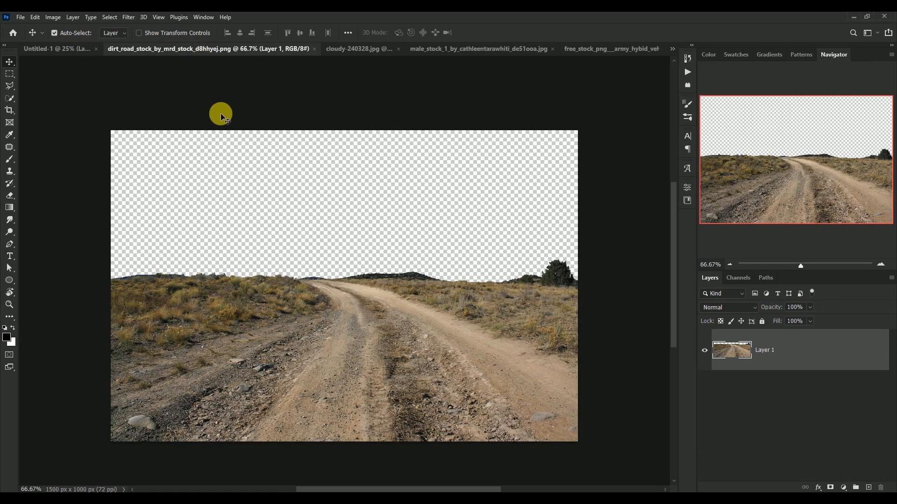
left_click(314, 49)
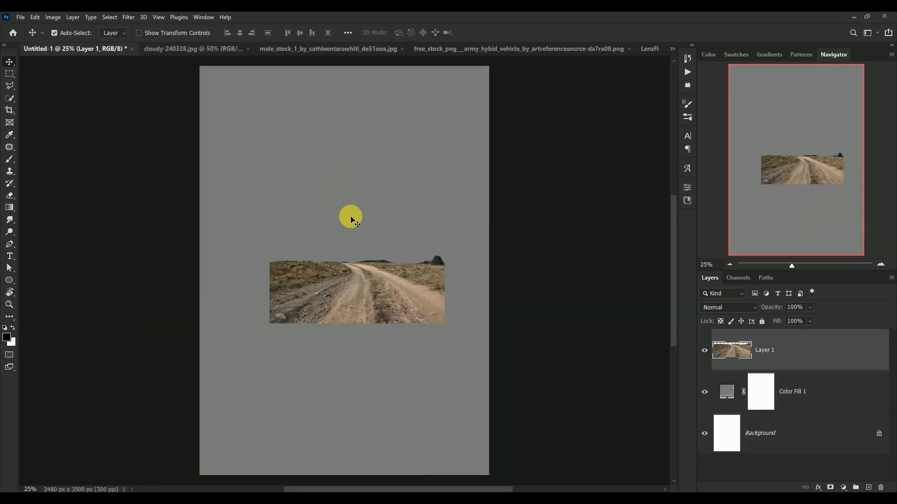
Convert the road layer to a smart object and shift it left toward the middle of the canvas.
right_click(790, 348)
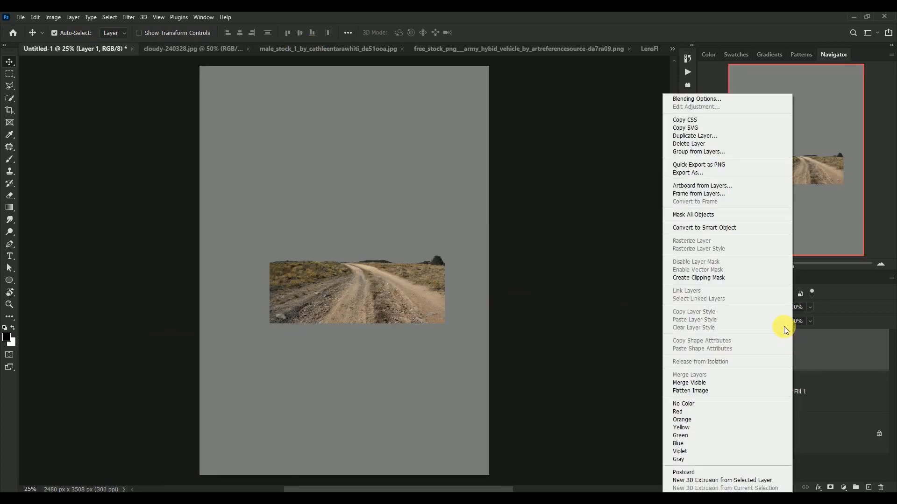
left_click(732, 227)
left_click_drag(409, 280, 388, 281)
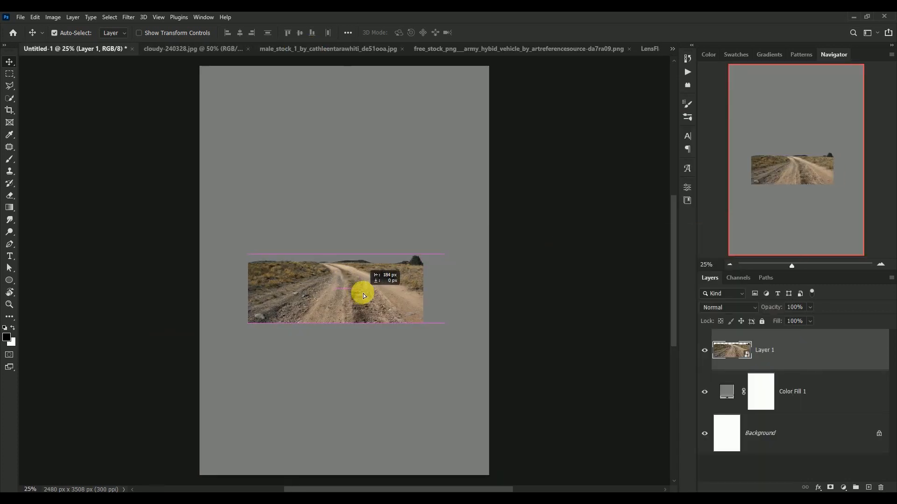
Enlarge the road layer proportionally well beyond the canvas width and position it to fill the lower half of the canvas.
key("ctrl+t")
left_click_drag(427, 317, 577, 437)
left_click_drag(386, 331, 325, 314)
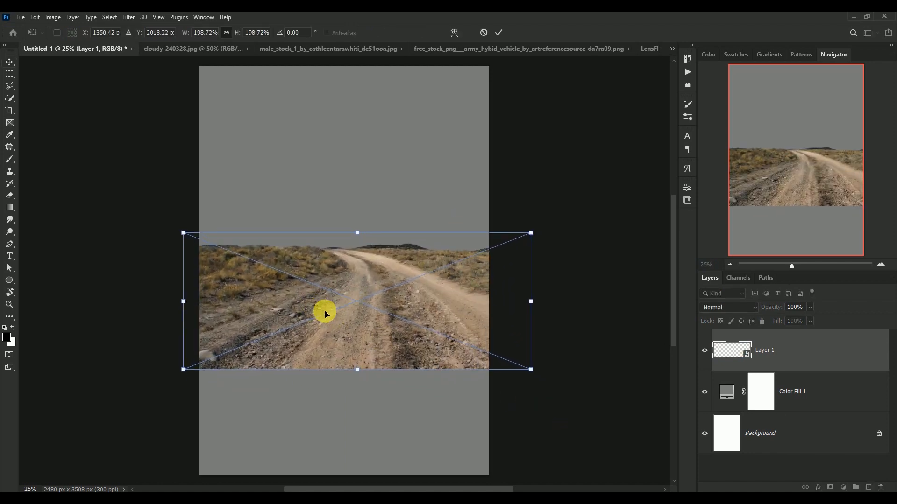
key("ctrl+minus")
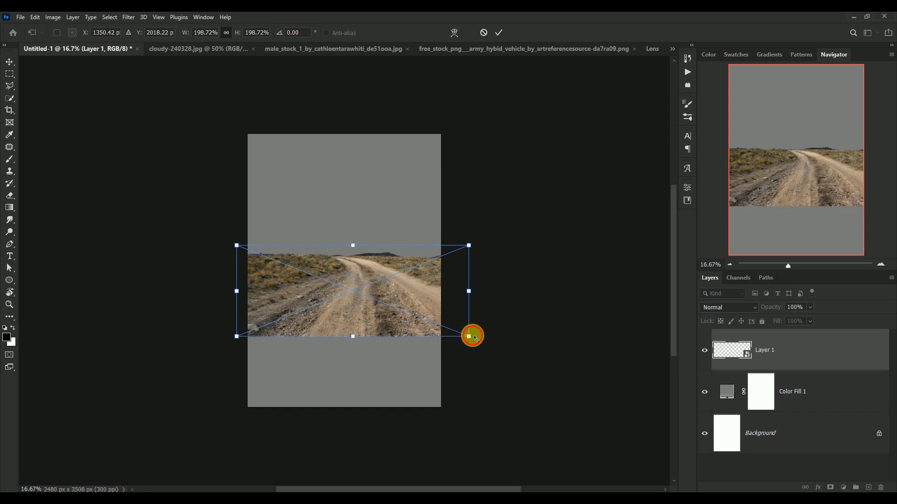
left_click_drag(470, 336, 600, 432)
left_click_drag(408, 342, 350, 367)
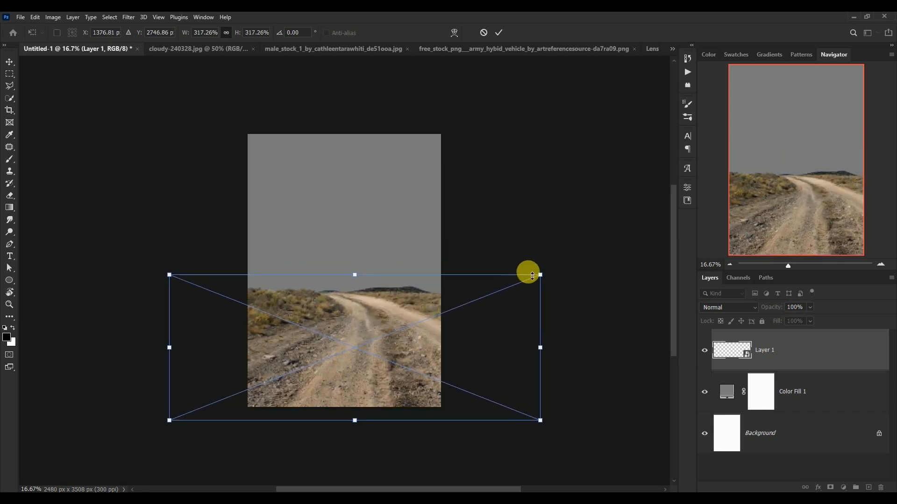
left_click_drag(541, 276, 583, 258)
left_click_drag(405, 341, 349, 334)
key("Return")
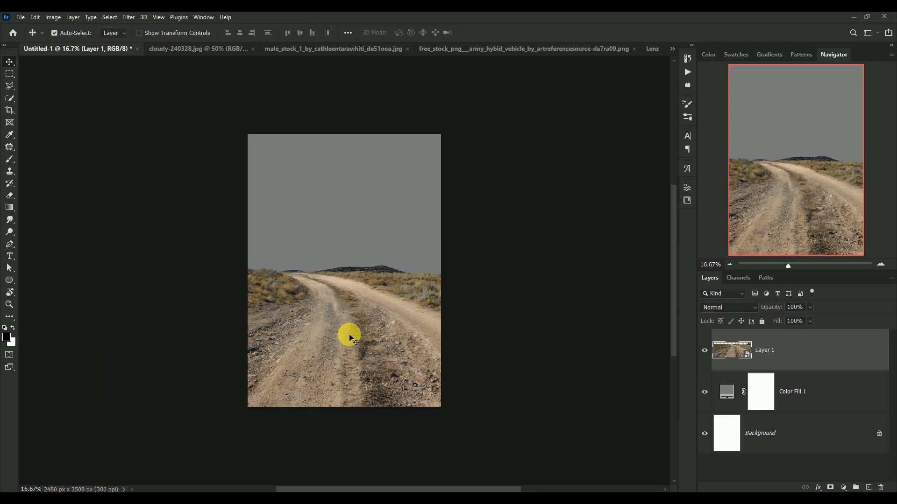
Start a Camera Raw filter on the road layer with Temperature -30 and Tint +10.
scroll(351, 338, "up", 3)
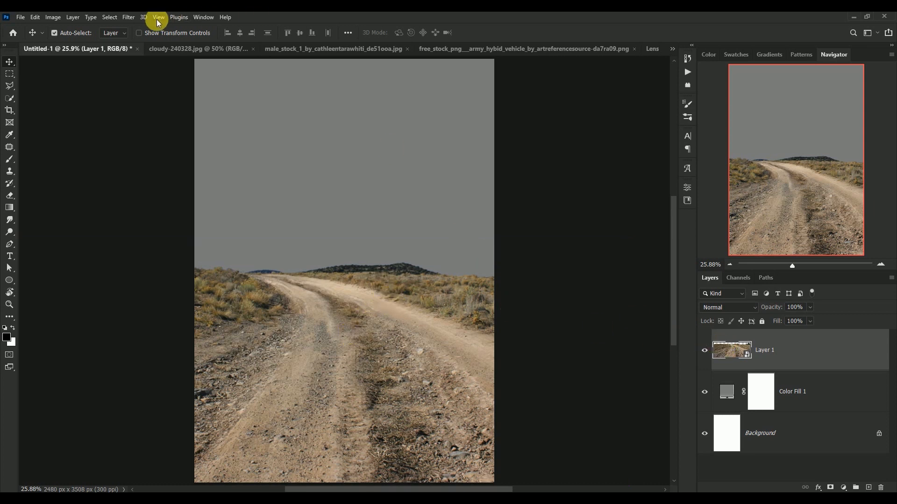
left_click(128, 17)
left_click(140, 90)
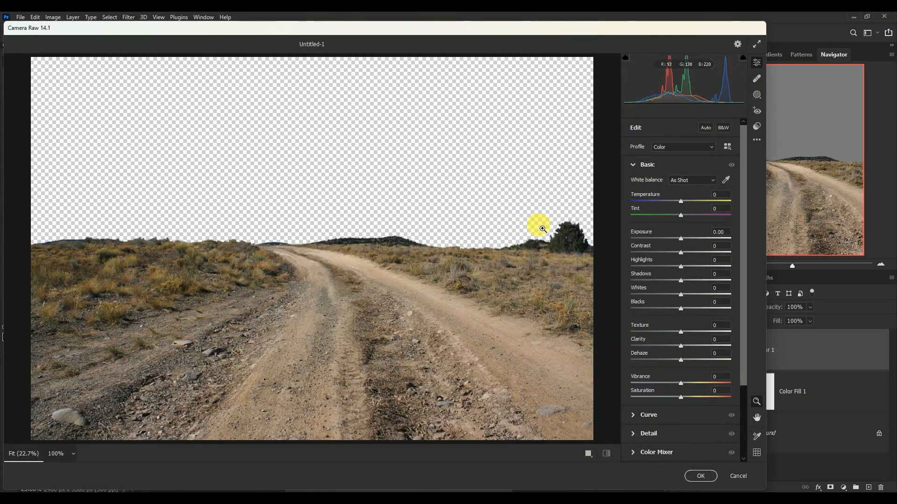
left_click(723, 199)
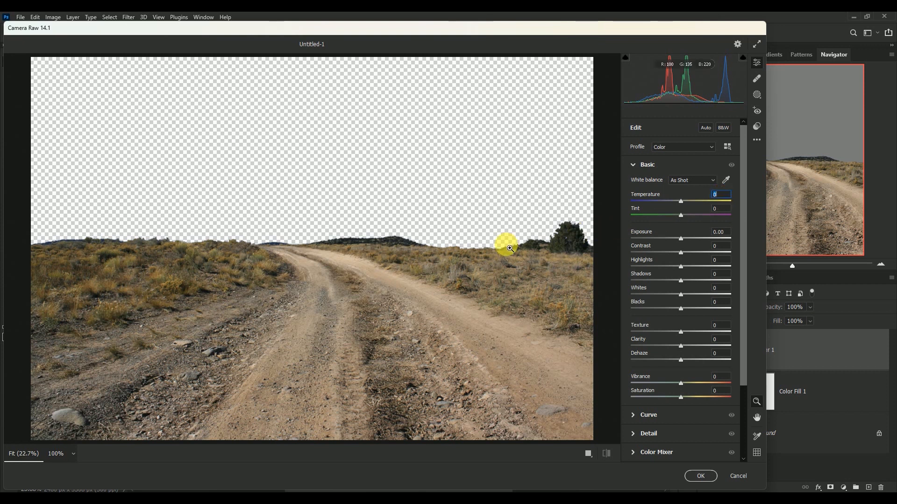
type("-3")
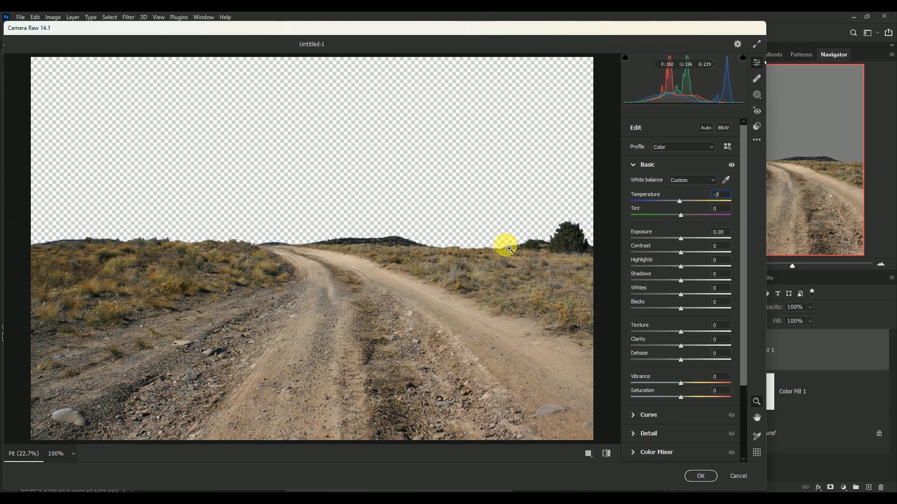
type("0")
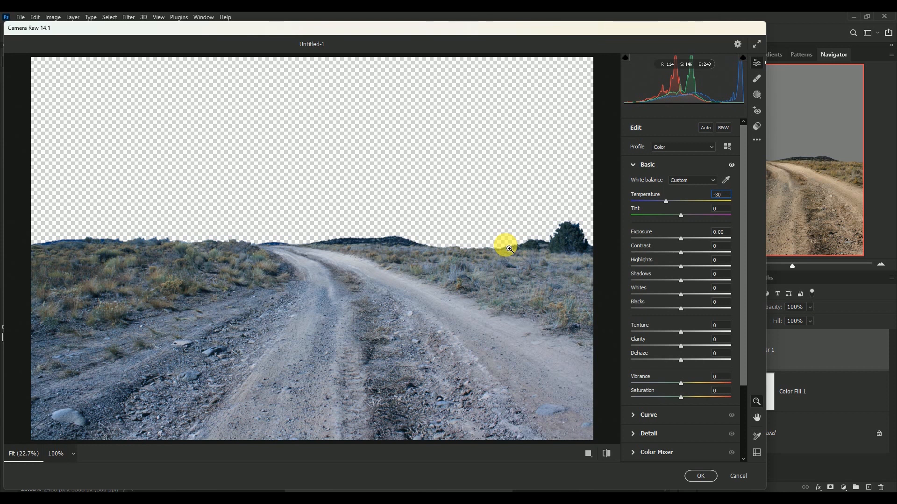
key("Tab")
type("+10")
Set the road's Camera Raw Highlights to -50, Shadows to +27, Texture to +53 and Clarity to +42.
key("Tab")
type("0")
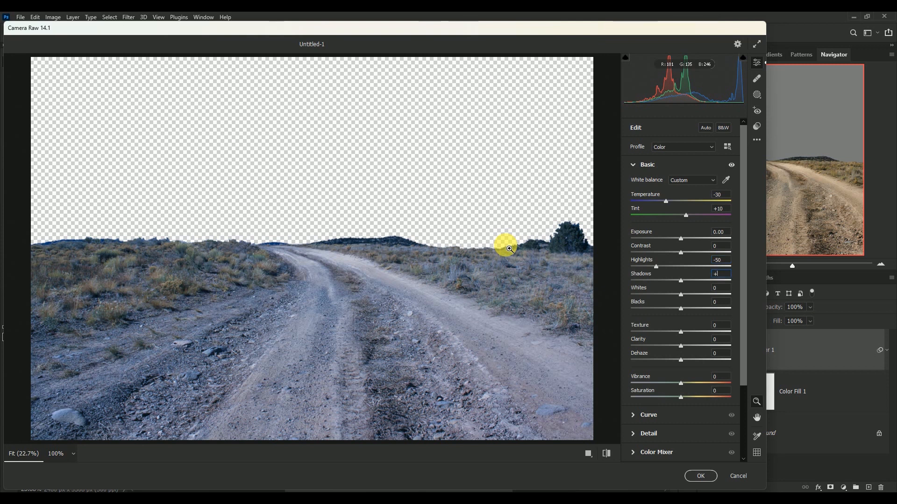
type("+27")
key("Tab")
type("+53")
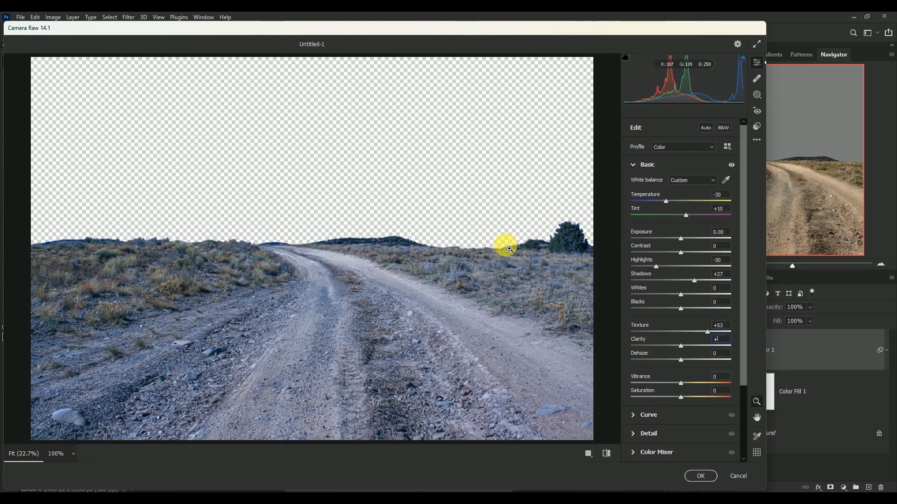
type("+42")
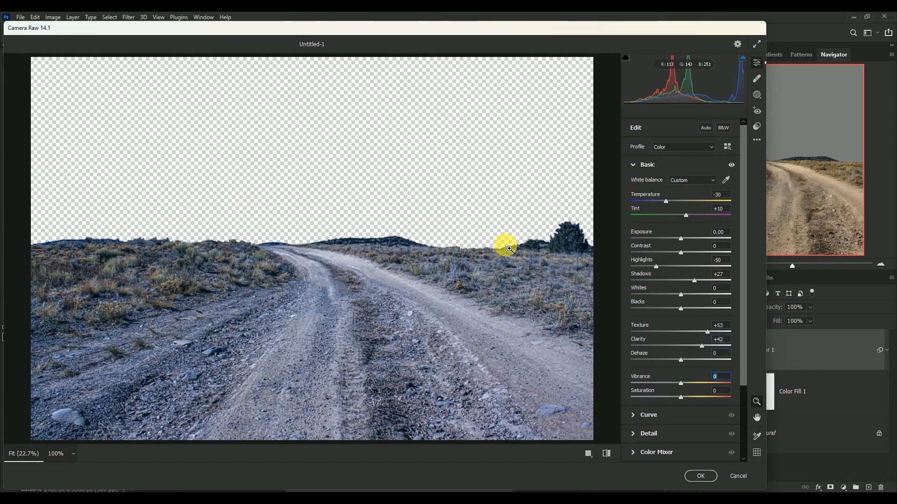
Set Vibrance to -28 and Saturation to -14, then apply the Camera Raw filter and collapse the layer's smart filter list.
type("-28")
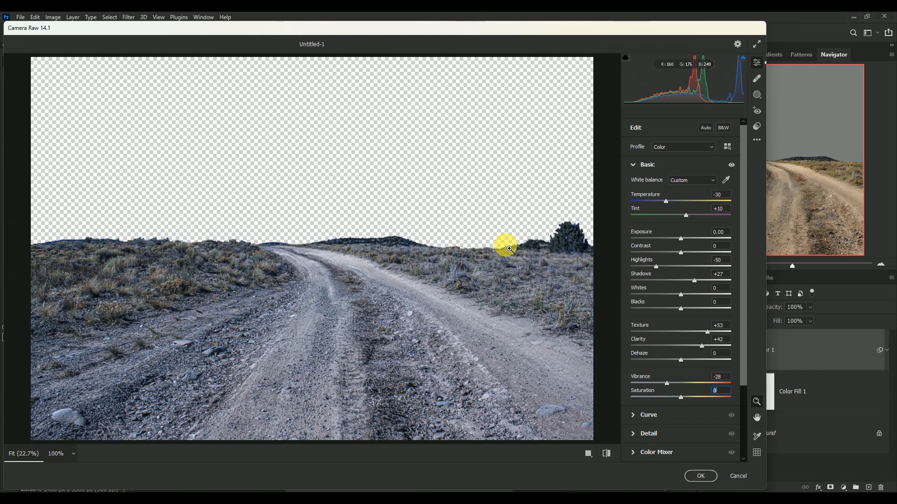
type("-14")
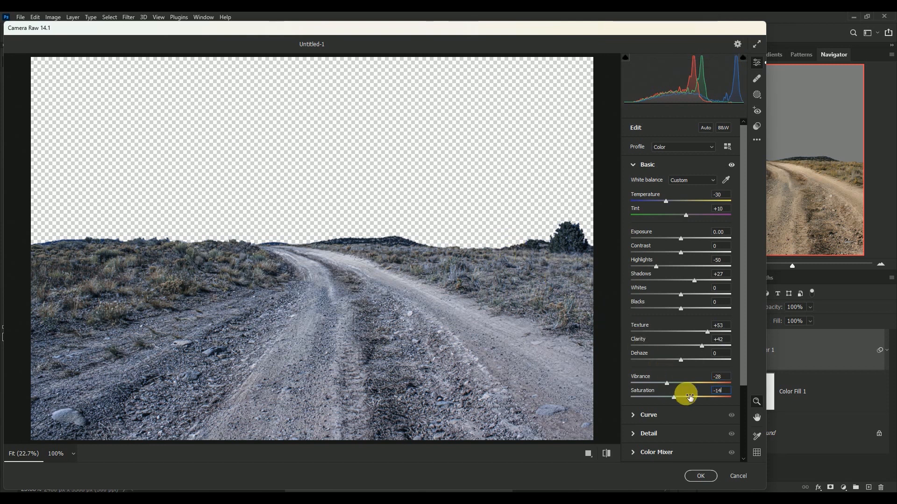
left_click(700, 476)
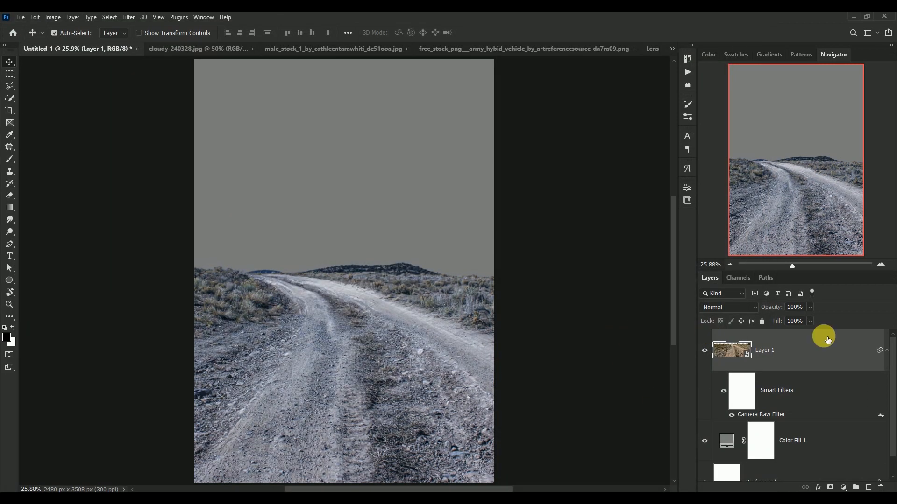
left_click(885, 358)
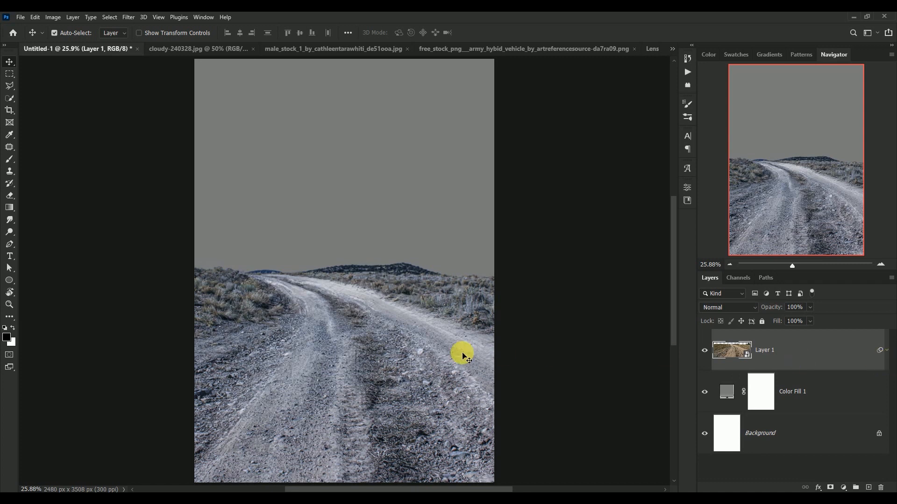
Move the road layer left and slightly down, lowering the horizon on the canvas.
left_click_drag(402, 355, 382, 355)
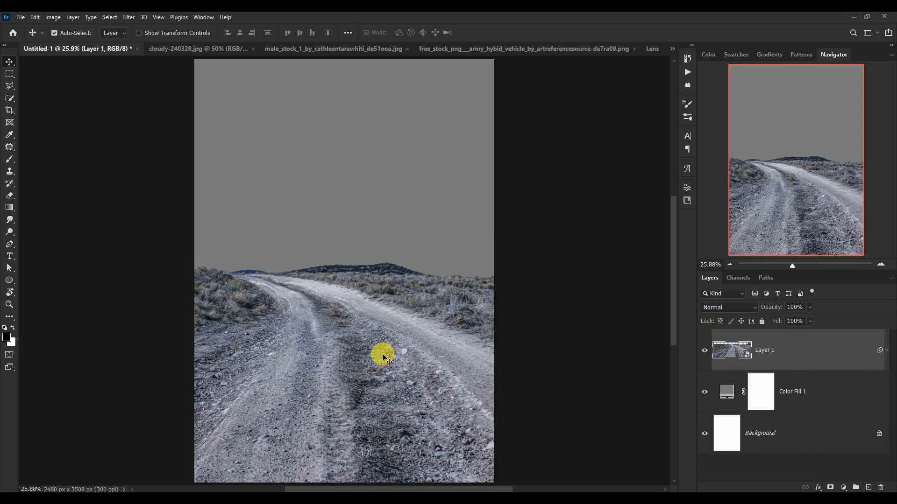
left_click(711, 352)
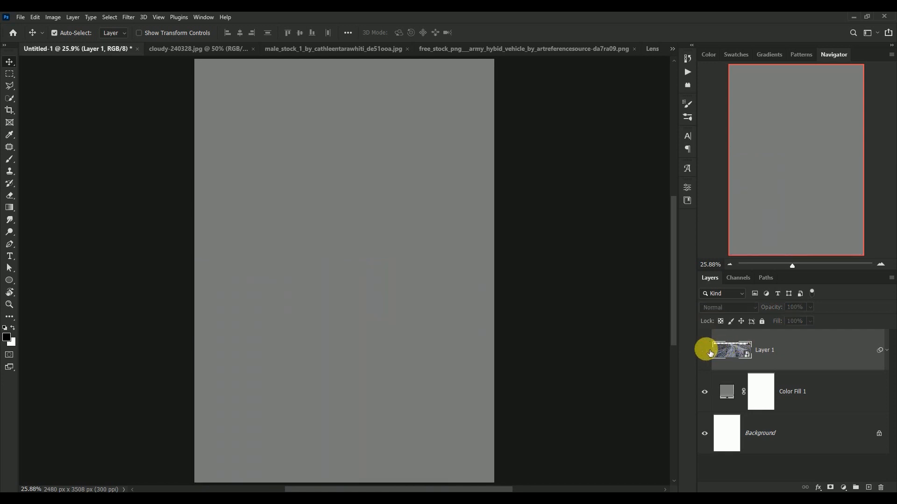
left_click(710, 353)
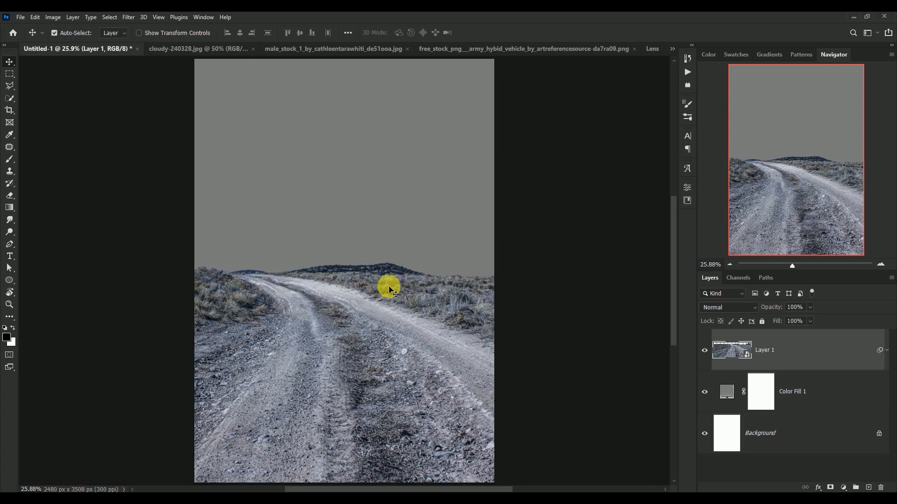
left_click_drag(383, 330, 346, 335)
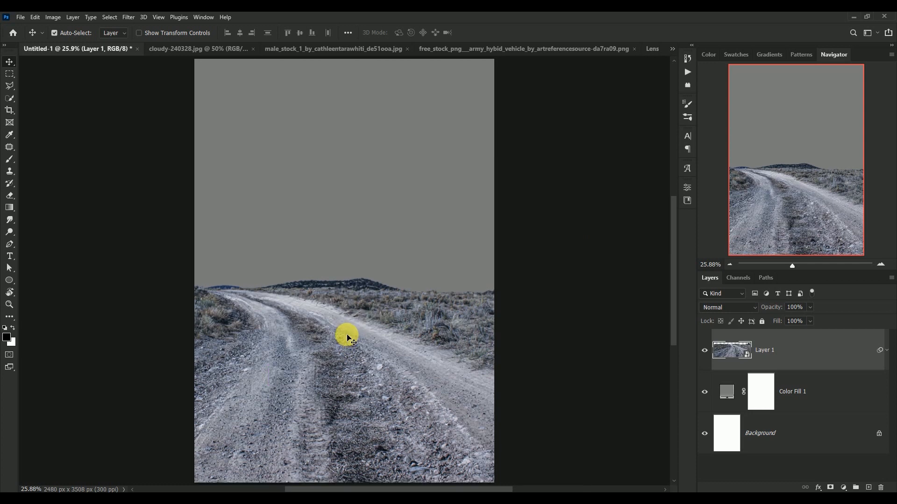
Copy the cloudy sky image from cloudy-240328.jpg into the Untitled-1 document and close the sky file.
left_click(212, 50)
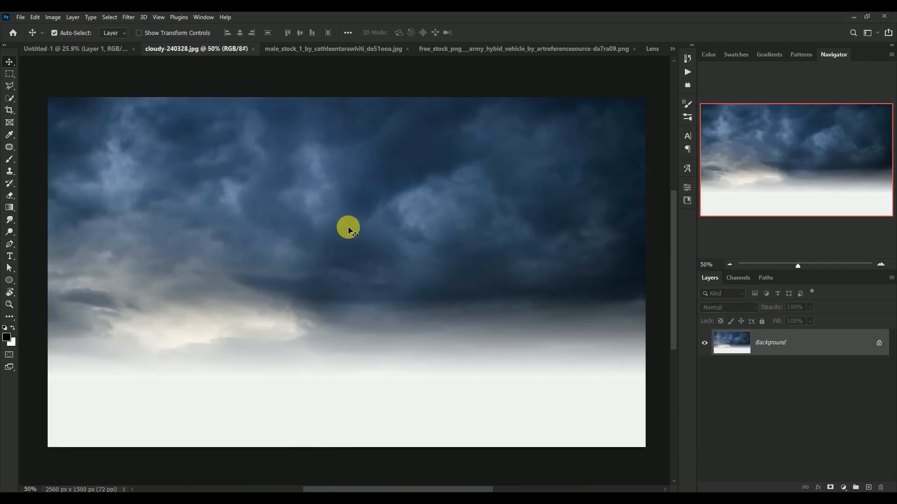
left_click_drag(346, 226, 334, 200)
left_click(175, 50)
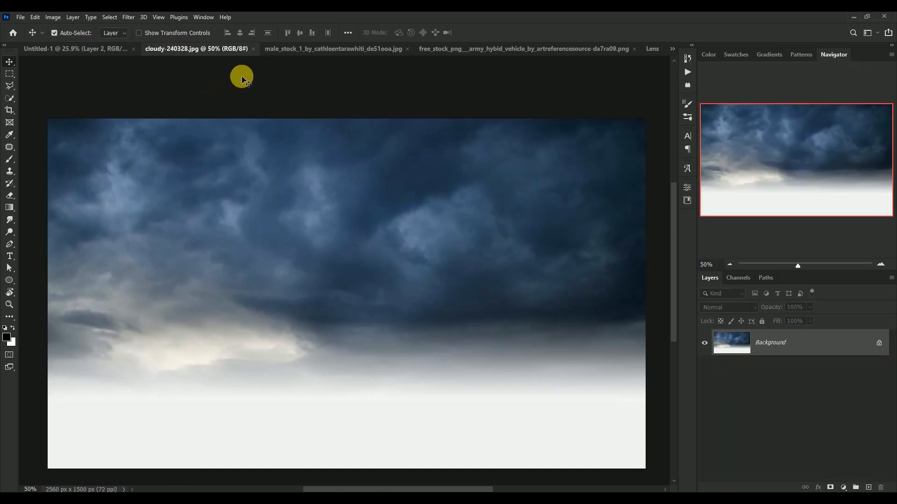
left_click(251, 49)
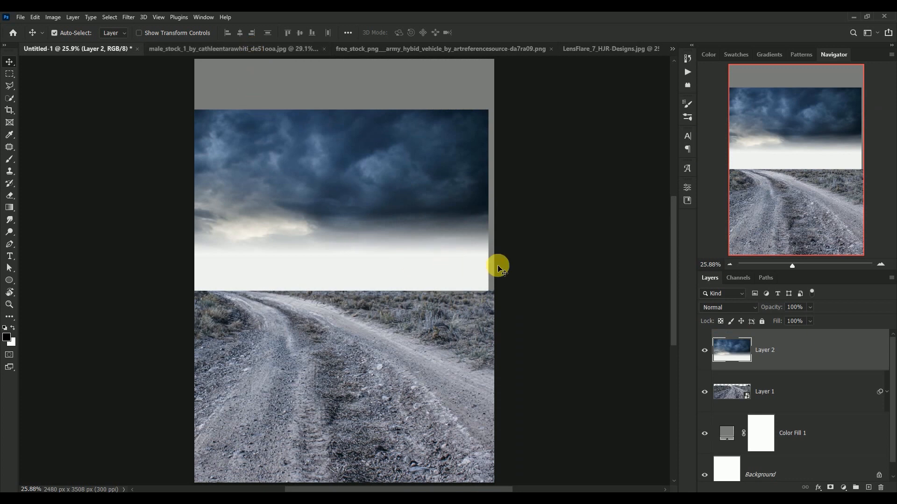
Place the sky layer below the road layer and convert it to a smart object.
left_click_drag(725, 345, 733, 400)
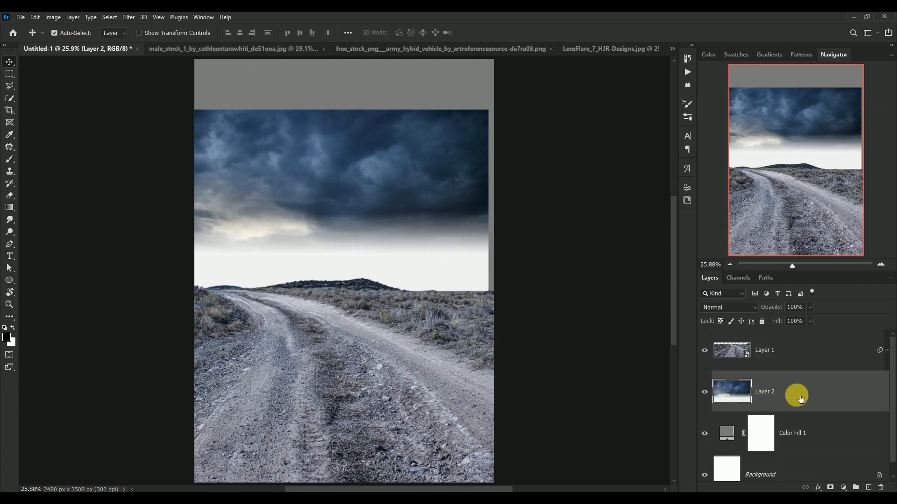
right_click(802, 396)
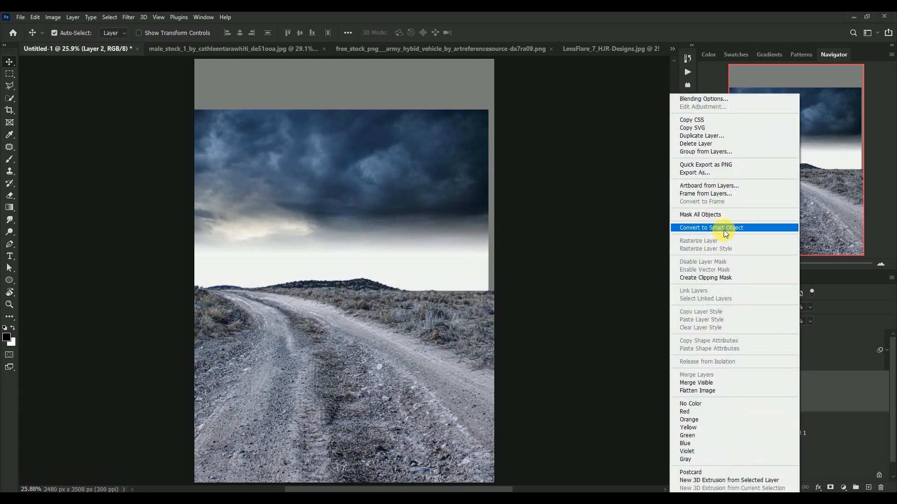
left_click(724, 230)
Enlarge the sky layer proportionally beyond the canvas width and position it to cover everything above the horizon.
left_click_drag(366, 204, 379, 200)
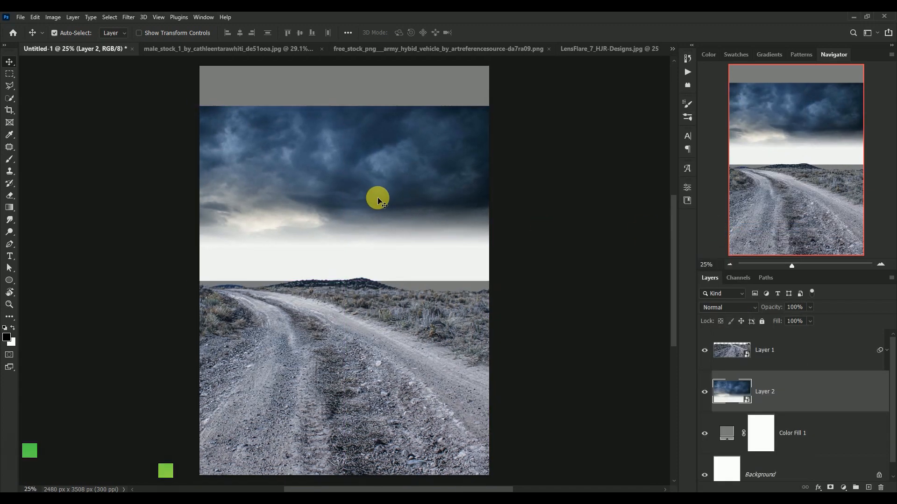
key("ctrl+minus")
key("ctrl+t")
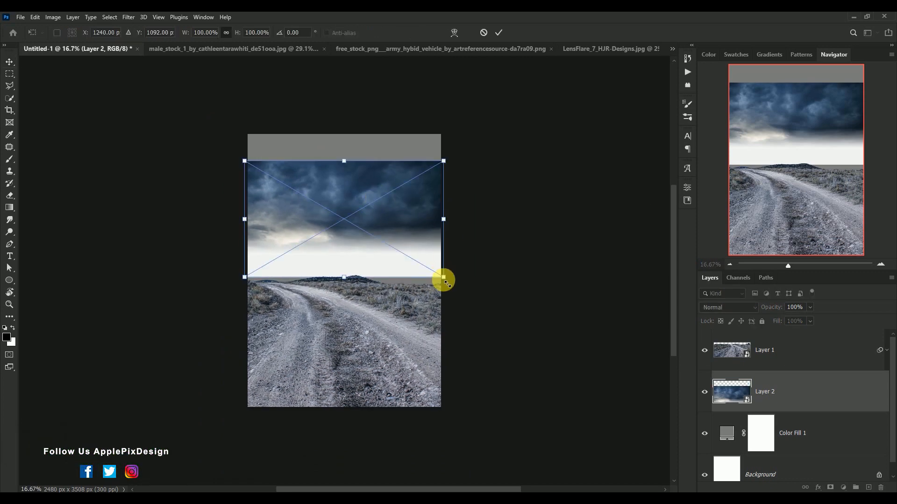
left_click_drag(442, 277, 544, 353)
left_click_drag(402, 282, 349, 238)
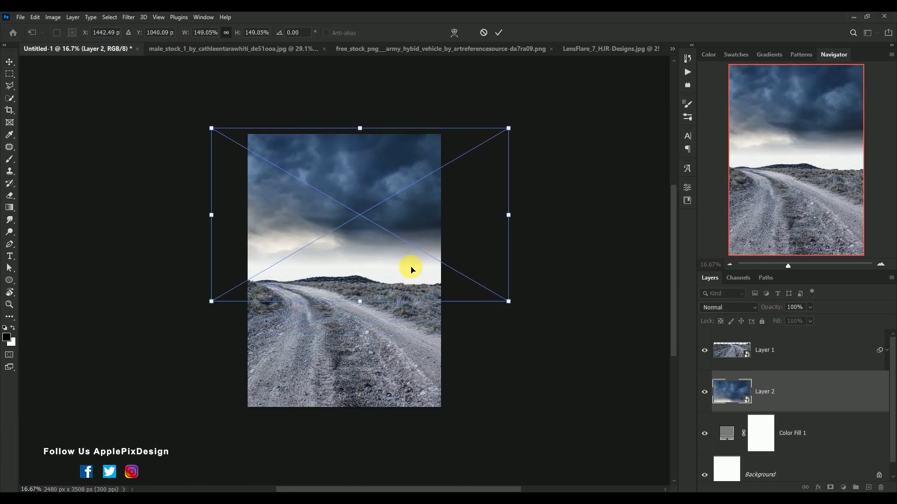
left_click_drag(508, 302, 537, 314)
left_click_drag(386, 260, 351, 257)
key("Return")
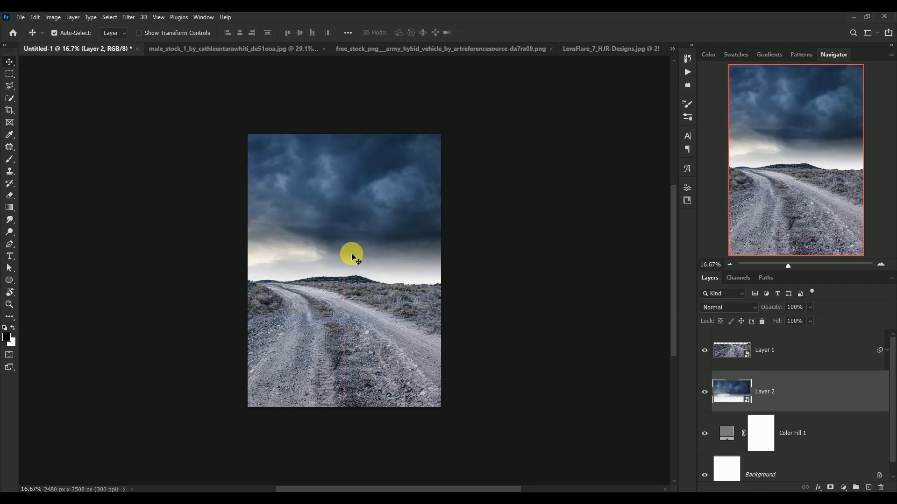
Move the road layer slightly down to lower the horizon, and reselect the sky layer.
scroll(352, 257, "up", 2)
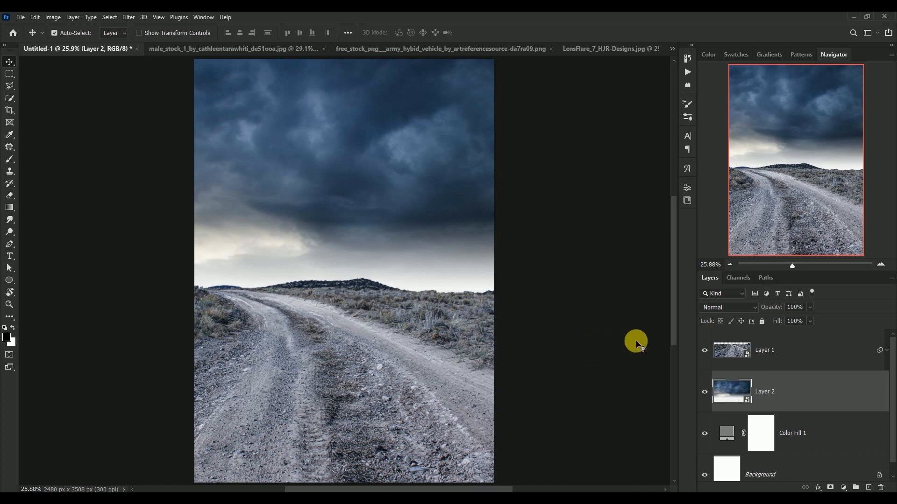
left_click(400, 344)
left_click_drag(389, 346, 389, 360)
left_click_drag(386, 196, 387, 195)
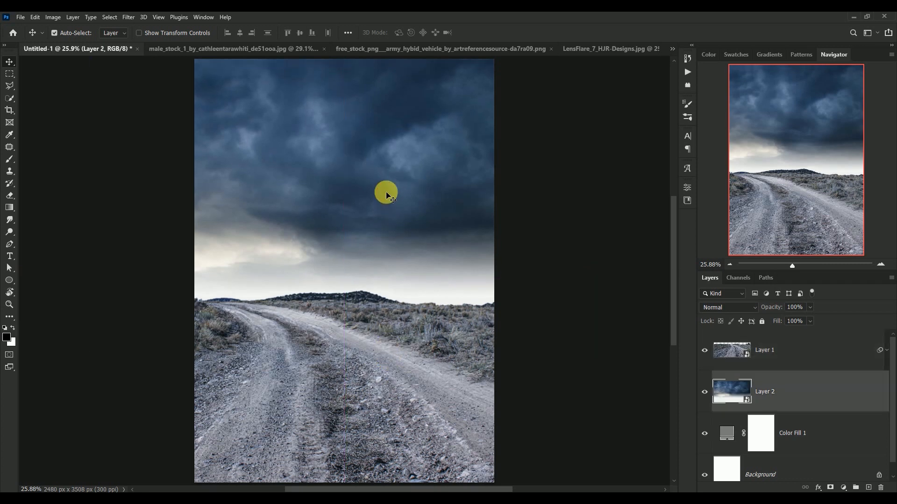
Scale the sky layer proportionally to about 174% and shift it slightly up and left over the canvas.
key("ctrl+minus")
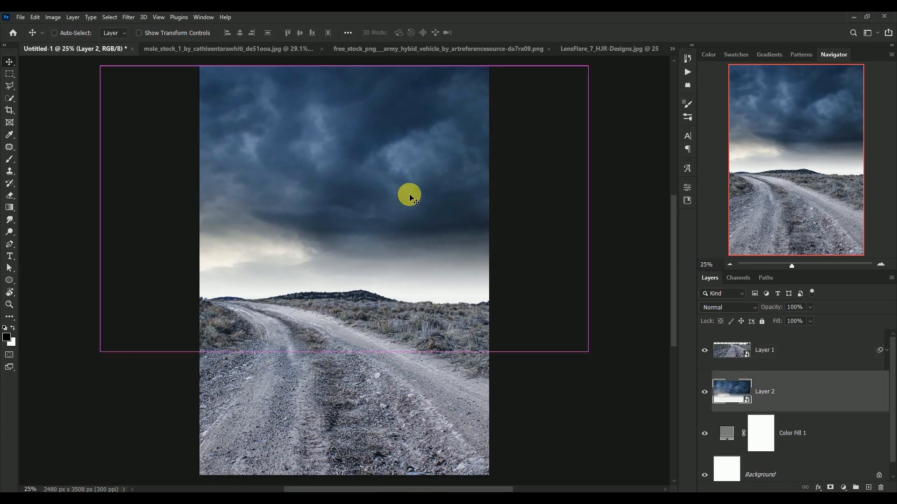
key("ctrl+t")
left_click_drag(585, 351, 619, 381)
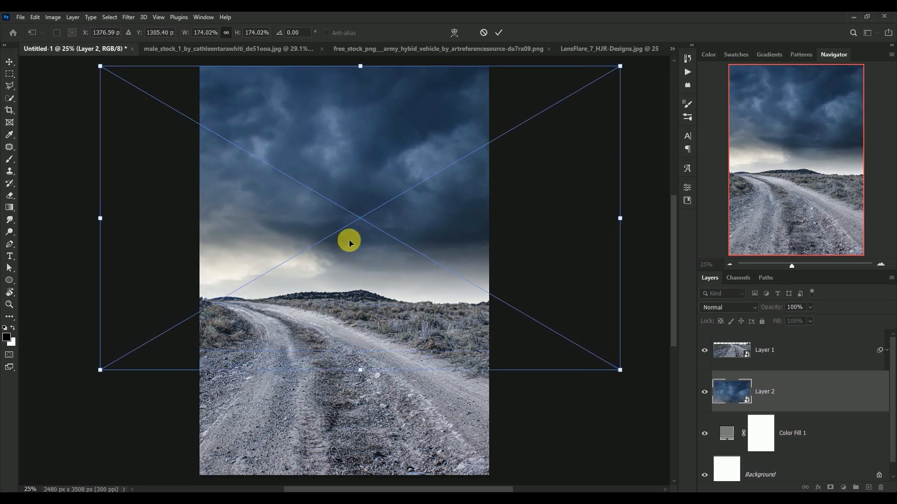
left_click_drag(341, 233, 322, 226)
key("Return")
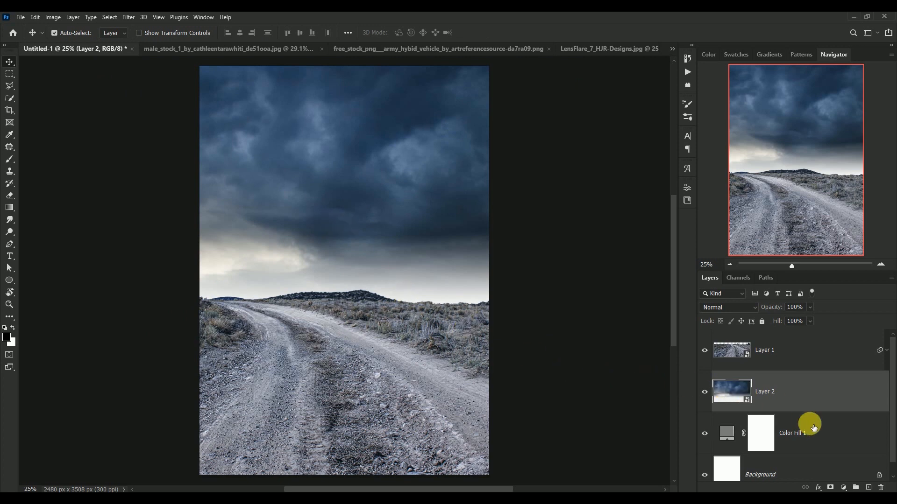
Add a layer mask to the sky layer and fade its lower part near the horizon with upward black-to-transparent linear gradients.
left_click(830, 487)
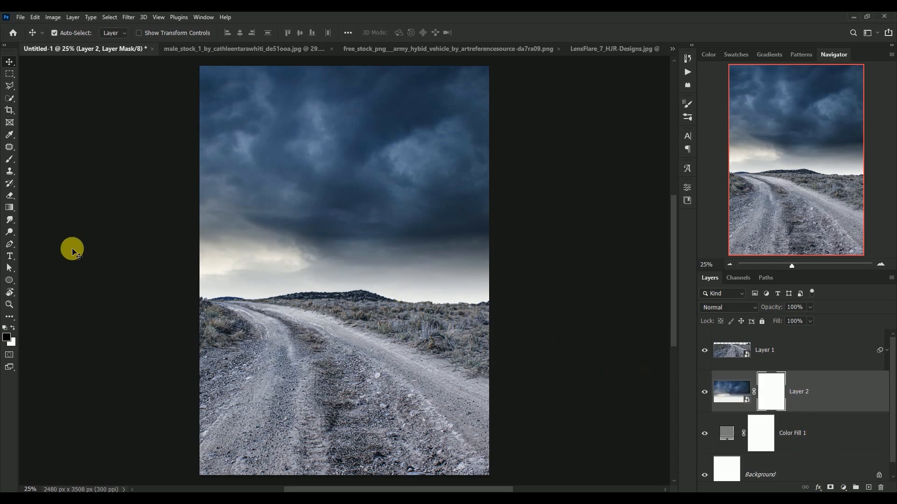
left_click(10, 208)
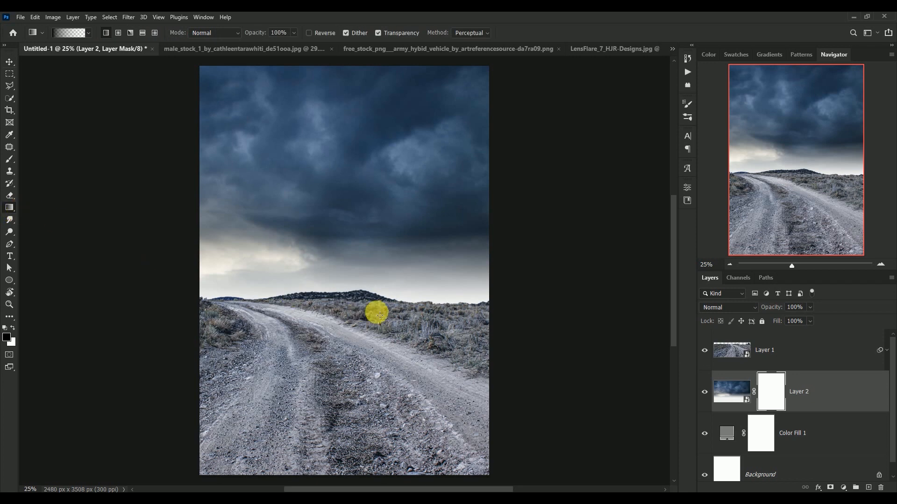
left_click_drag(345, 311, 338, 200)
left_click_drag(346, 328, 346, 182)
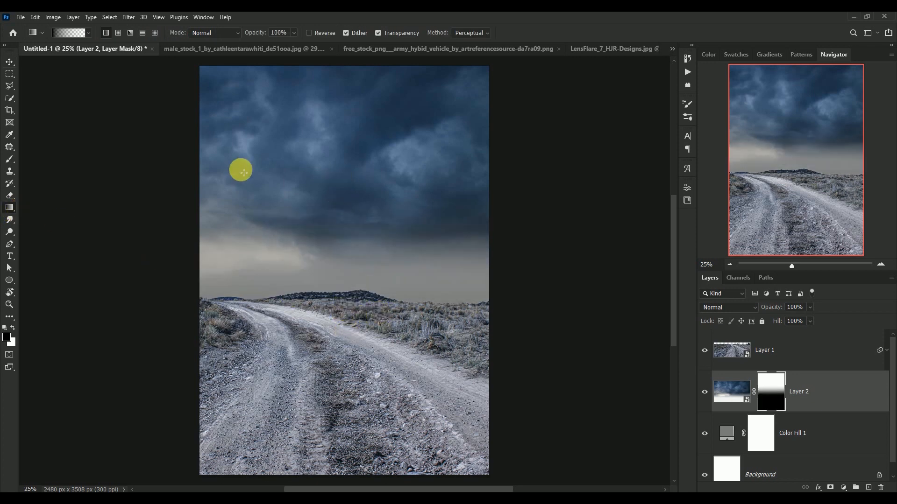
Enlarge the masked sky layer proportionally to about 120% and reposition it so its clouds cover the area above the horizon.
left_click(9, 61)
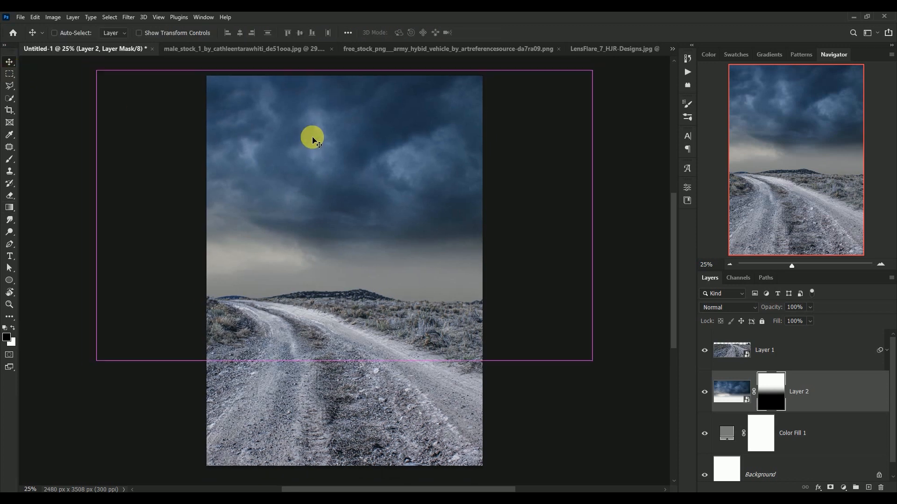
key("ctrl+minus")
key("ctrl+t")
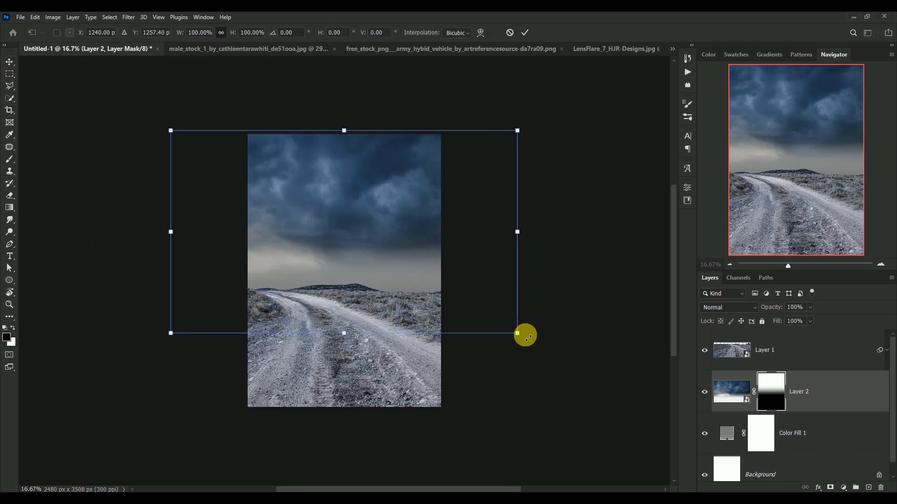
left_click_drag(523, 336, 583, 381)
left_click_drag(353, 275, 330, 268)
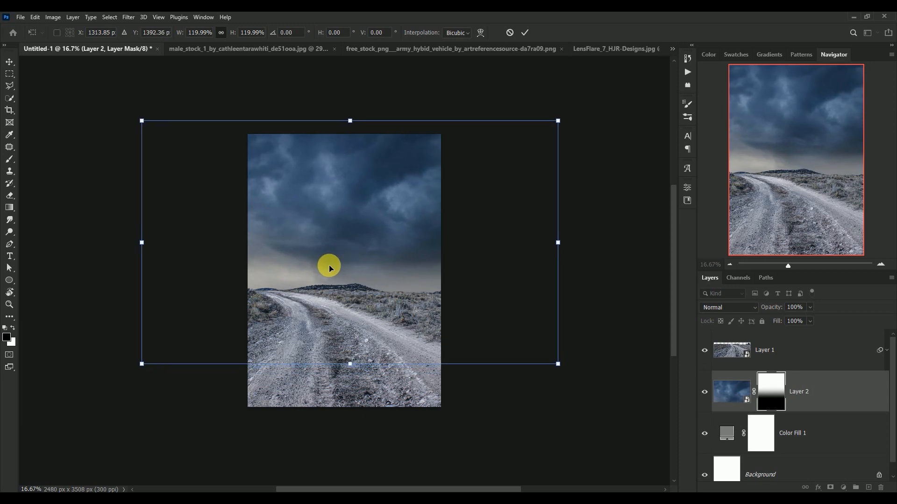
key("Return")
scroll(328, 265, "up", 3)
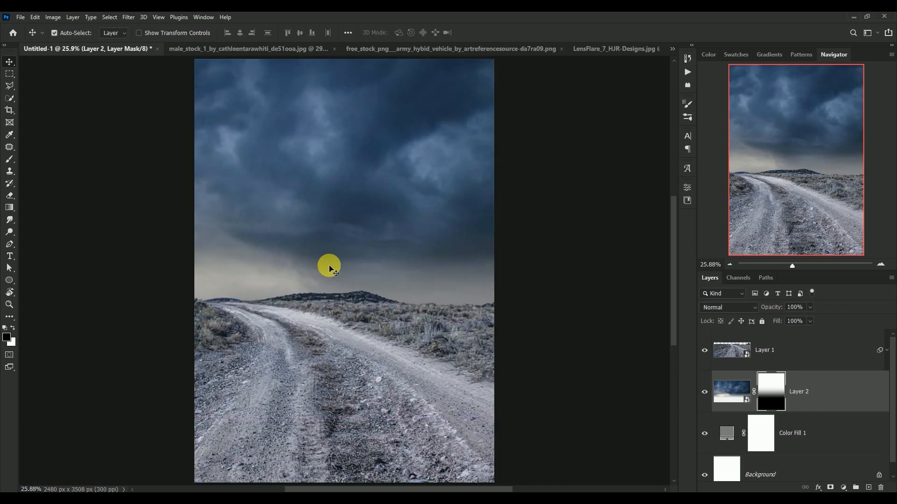
Move the road layer slightly down and scale it proportionally to about 358%.
left_click_drag(354, 350, 353, 363)
key("ctrl+minus")
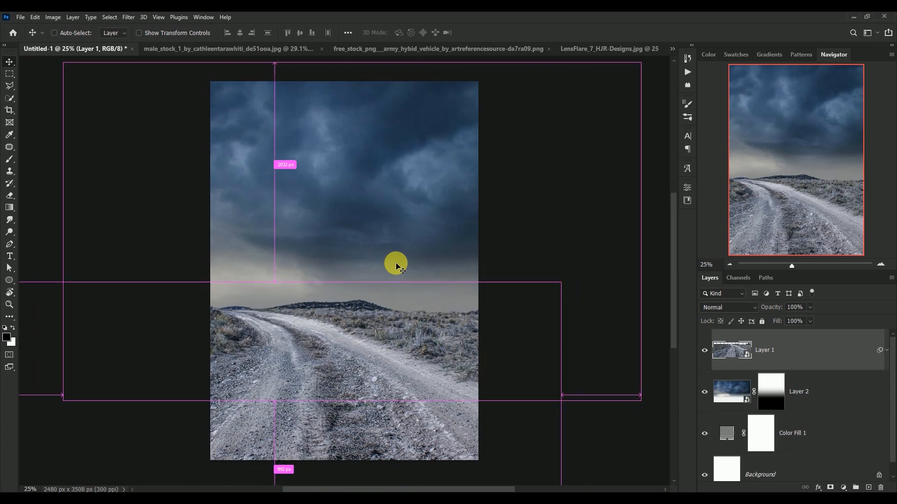
key("ctrl+minus")
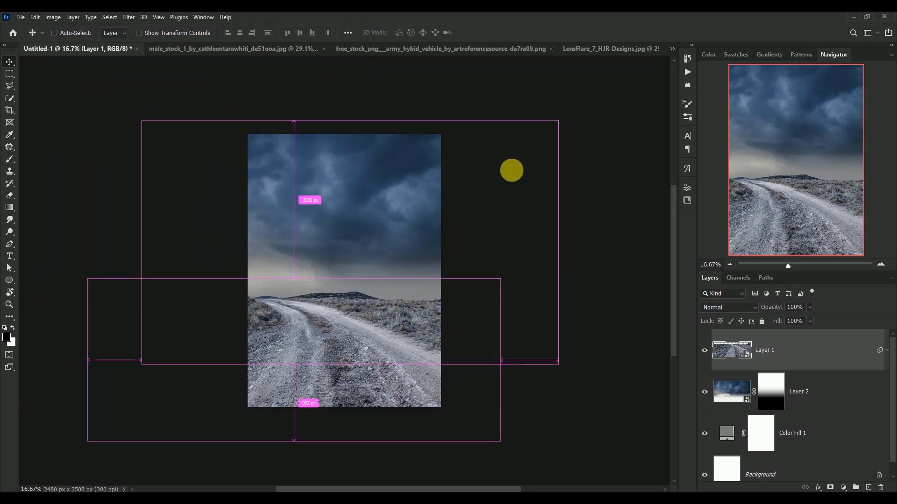
key("ctrl+t")
left_click(453, 201)
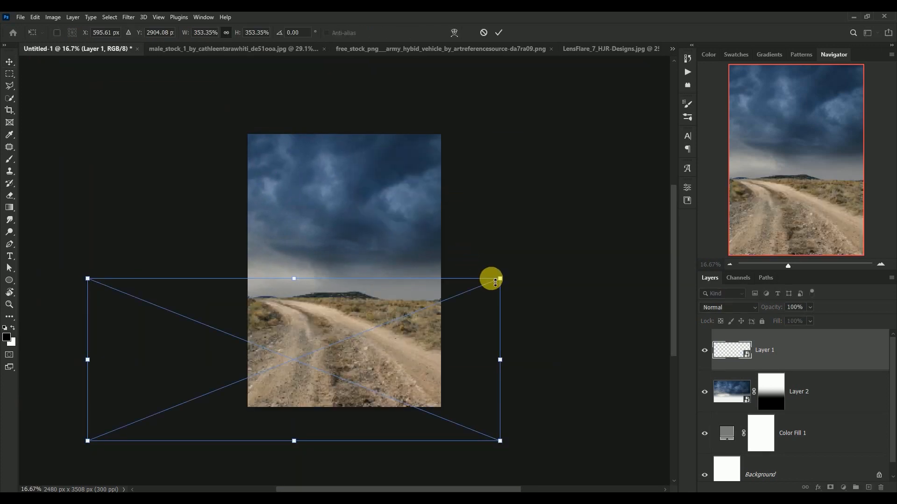
left_click_drag(496, 283, 507, 279)
key("Return")
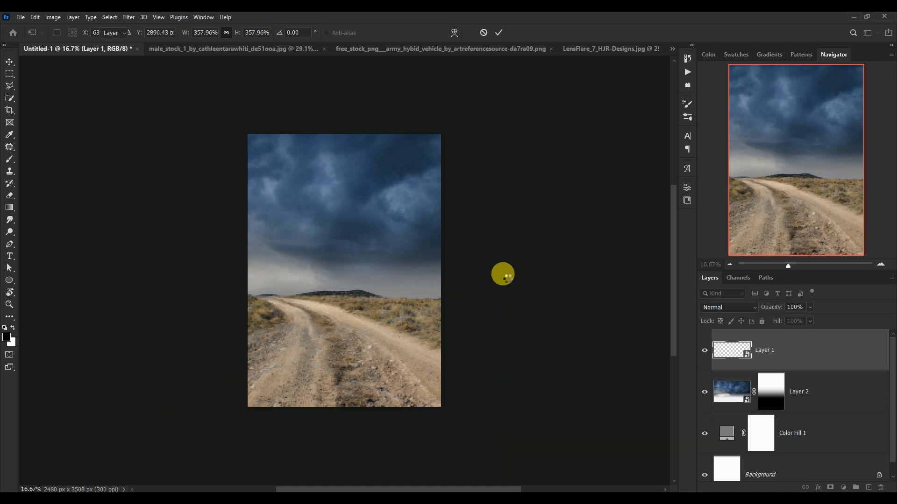
Enlarge the sky layer proportionally to 106.30%, shift it up and left, and compare the image with the layer hidden and shown.
left_click(378, 225)
key("ctrl+t")
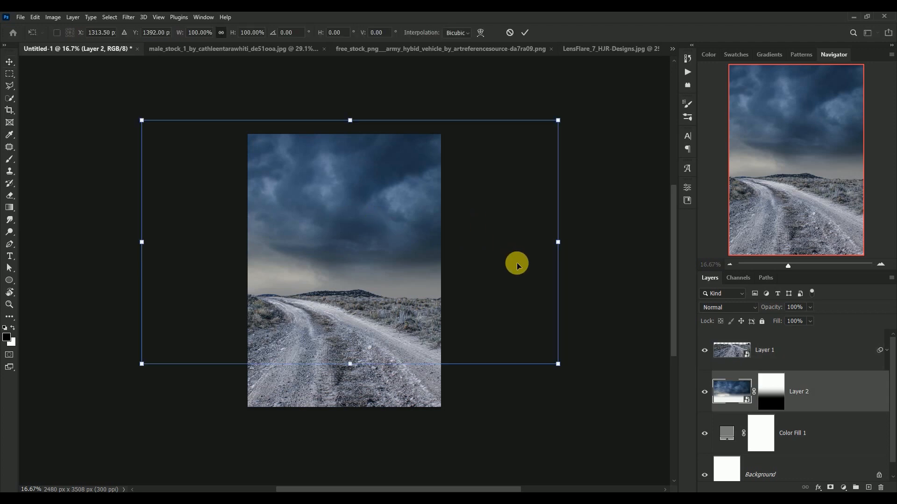
left_click_drag(558, 363, 581, 379)
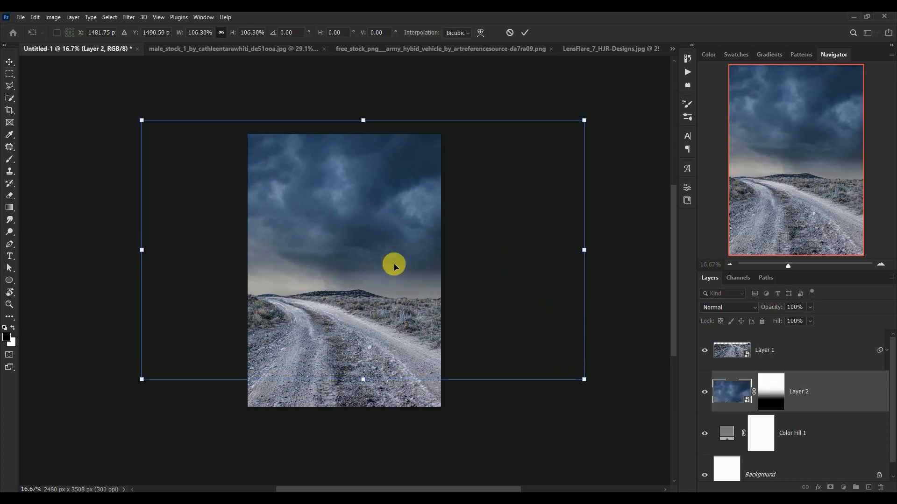
left_click_drag(382, 257, 370, 246)
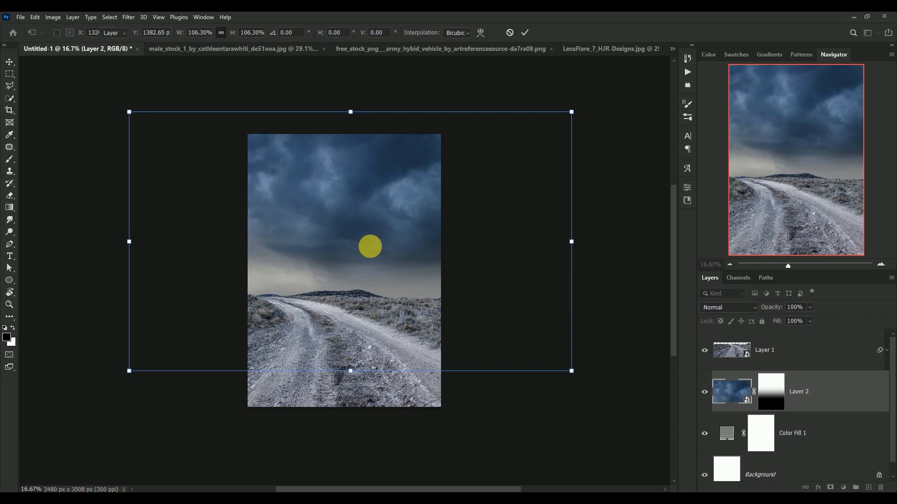
key("Return")
scroll(370, 246, "up", 2)
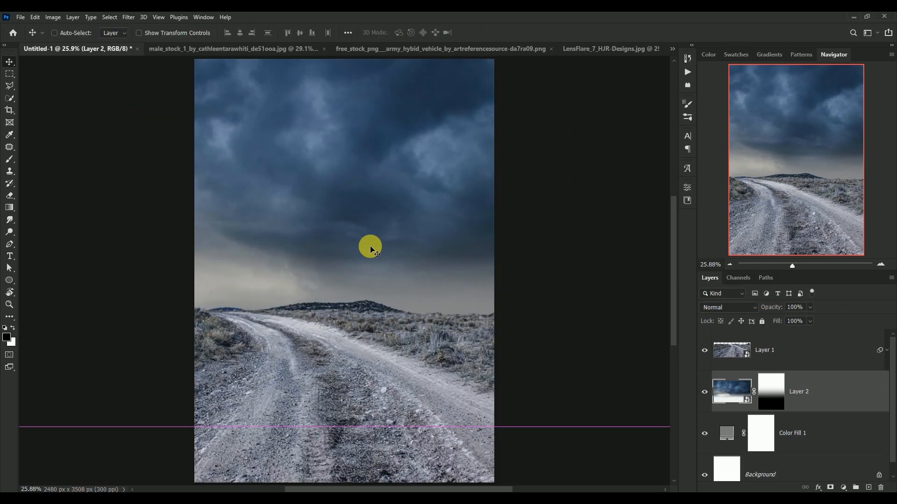
left_click(704, 392)
left_click(704, 392)
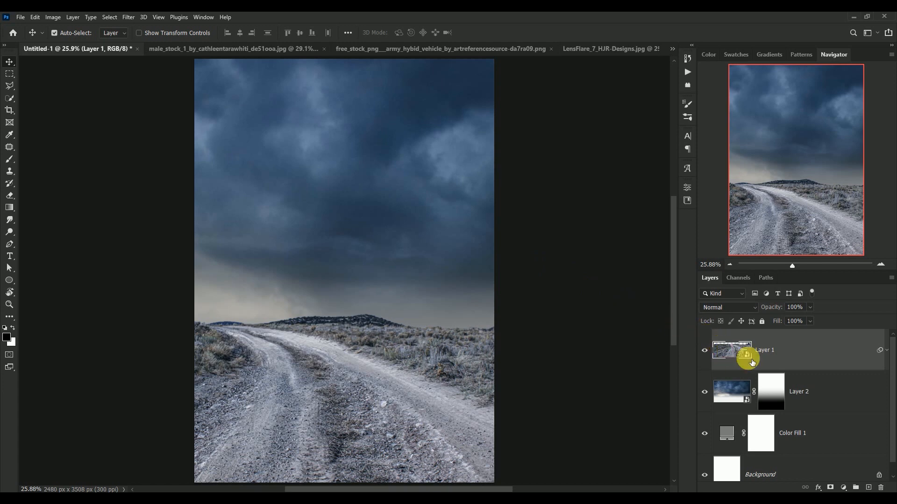
Create a new layer clipped to the road layer and paint the entire ground black with a large soft brush.
left_click(868, 487)
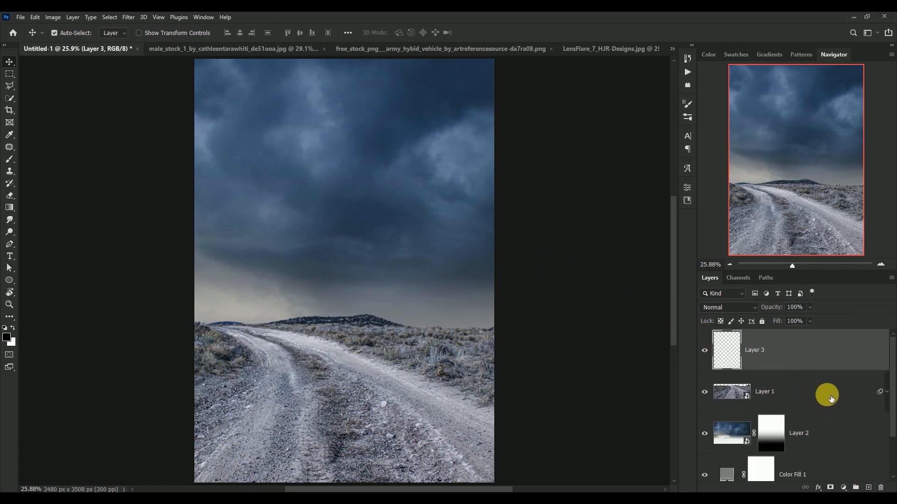
left_click(730, 371, "alt")
left_click(10, 159)
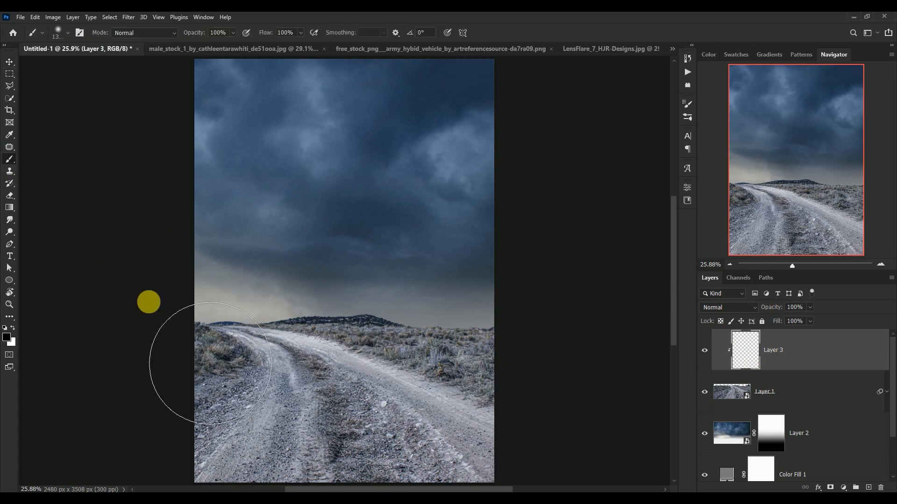
mouse_move(249, 408)
left_mouse_down()
mouse_move(404, 405)
mouse_move(553, 419)
mouse_move(262, 459)
mouse_move(374, 503)
mouse_move(520, 502)
mouse_move(230, 487)
left_mouse_up()
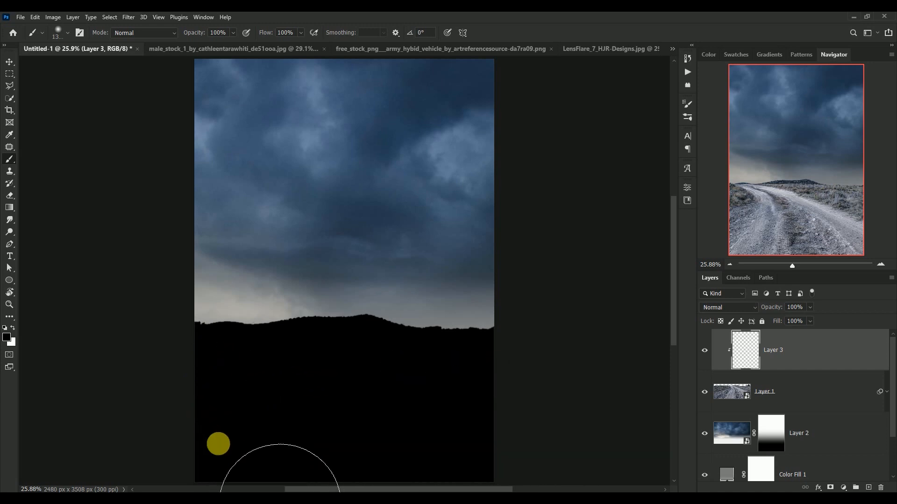
Set the black painted layer to Soft Light at 30% opacity and toggle its visibility to compare the darkening.
left_click(717, 310)
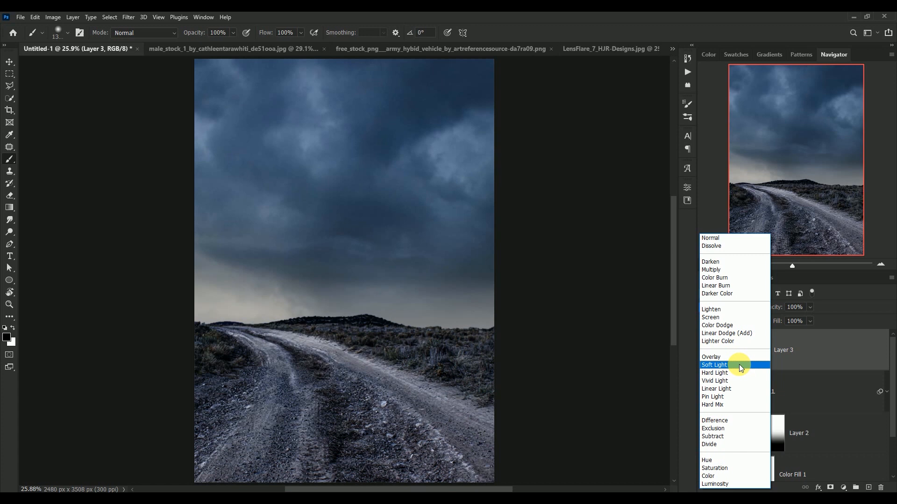
left_click(739, 364)
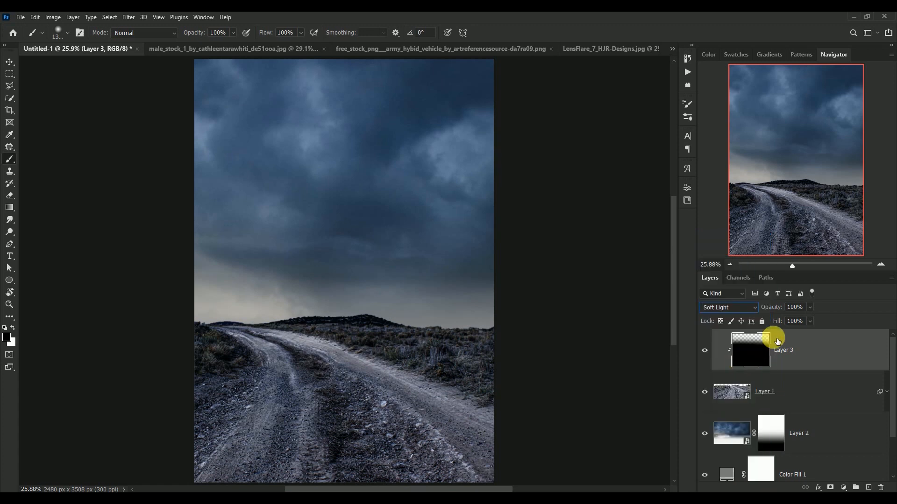
left_click(797, 308)
type("30")
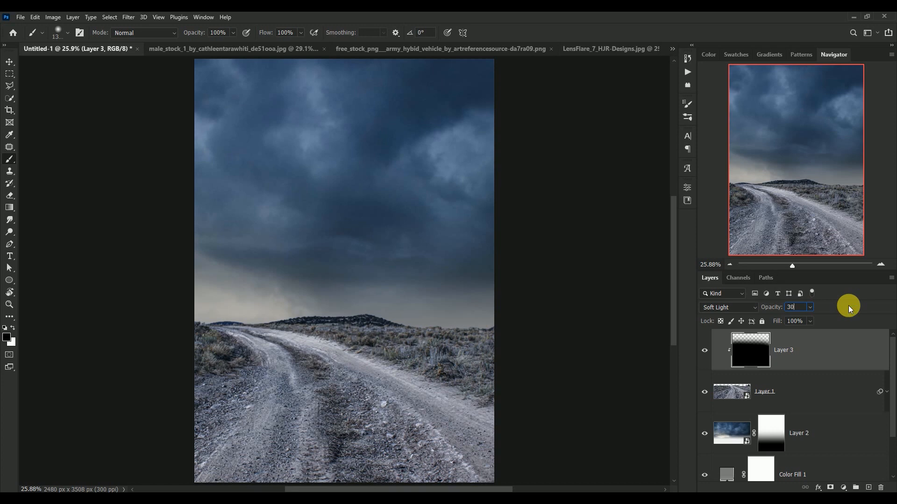
key("Return")
left_click(712, 353)
left_click(711, 353)
Add a Color Balance adjustment clipped to the sky layer and set its midtones Cyan–Red value to -37.
left_click(9, 62)
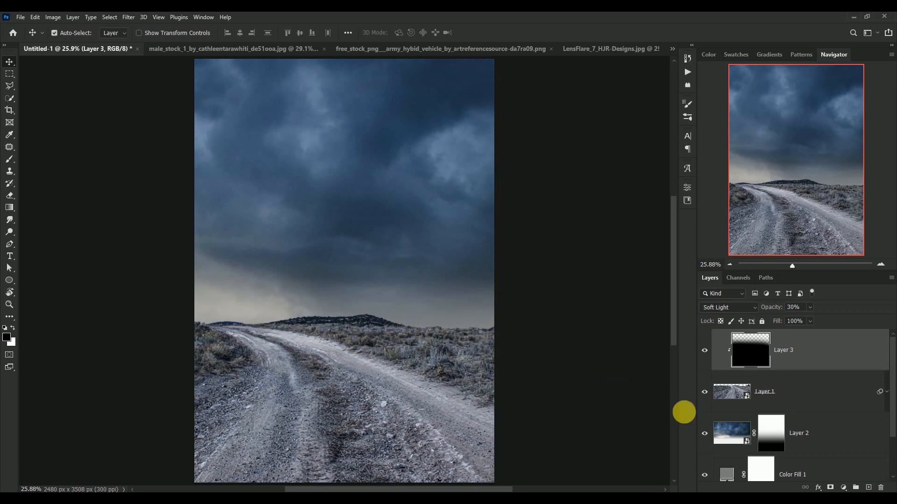
left_click(731, 428)
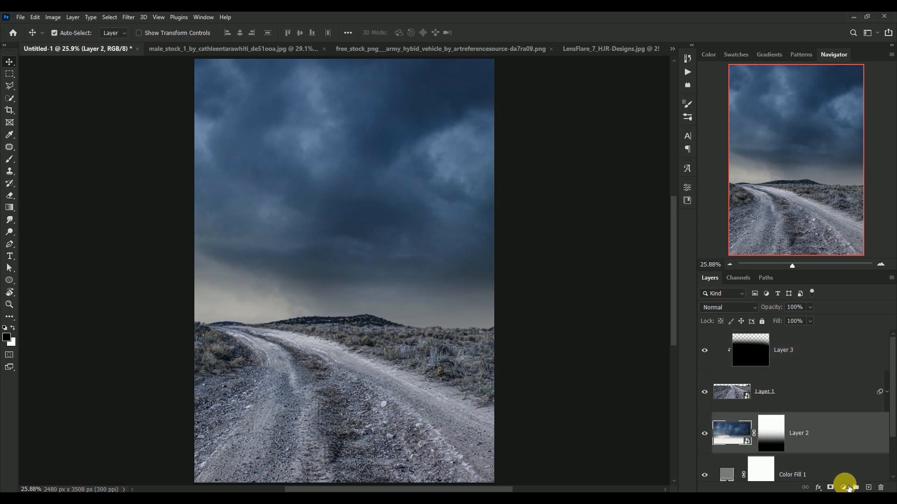
left_click(844, 487)
left_click(857, 403)
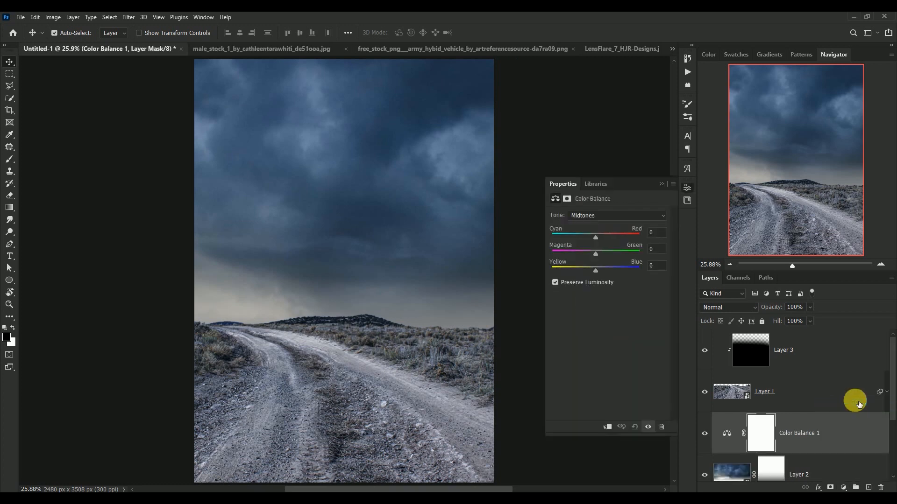
left_click(607, 427)
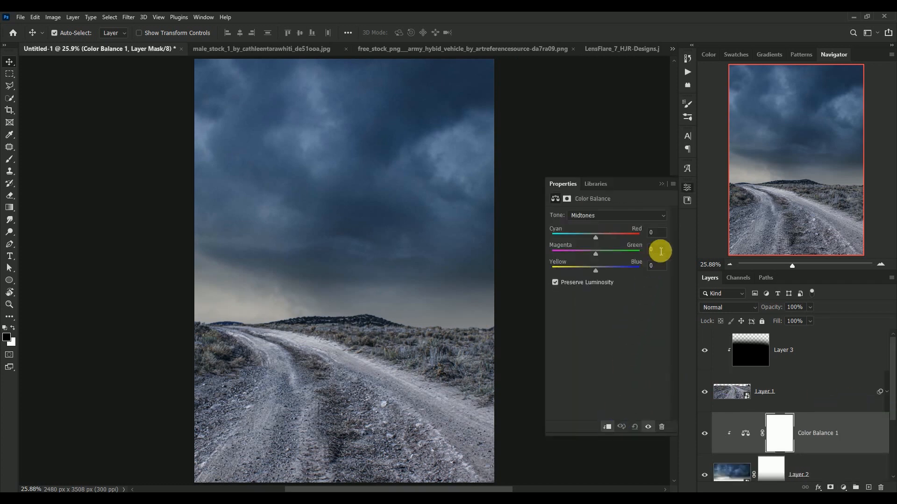
left_click(659, 232)
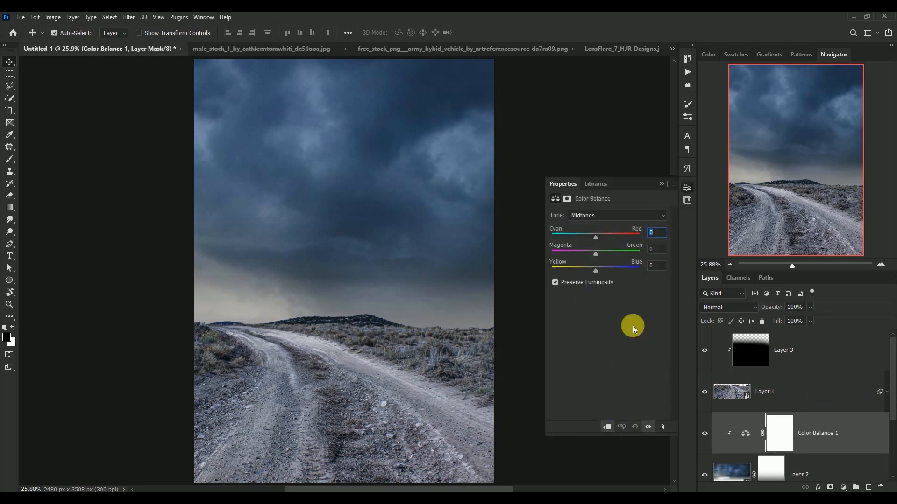
type("-37")
Set the sky's Color Balance shadows to Cyan–Red -13, Magenta–Green +14 and Yellow–Blue +10.
left_click(626, 218)
left_click(624, 223)
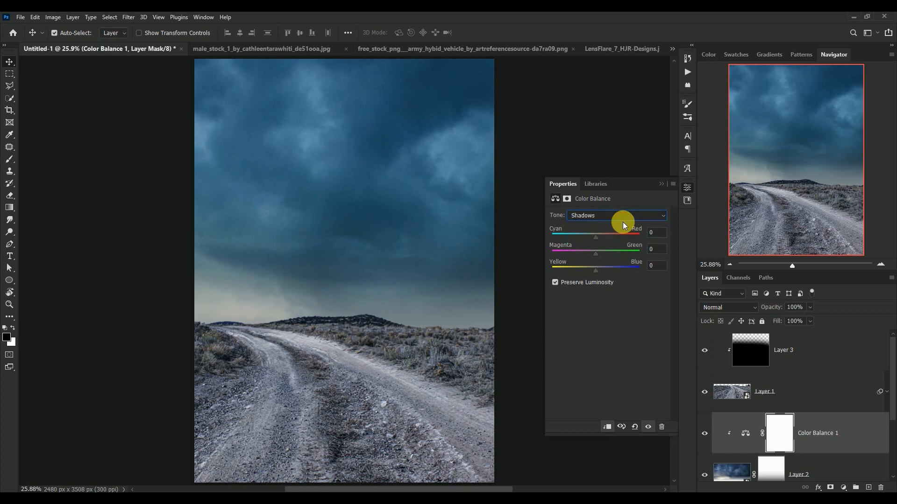
left_click(659, 233)
type("-13")
key("Tab")
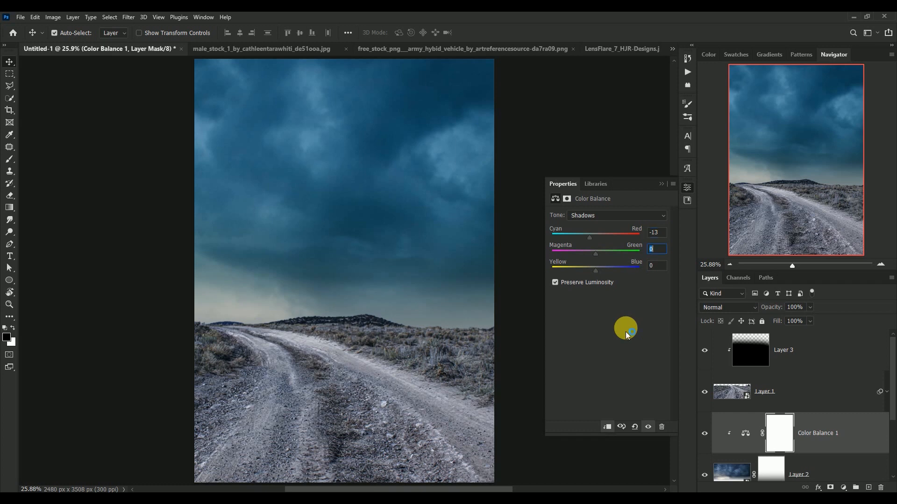
type("+14")
key("Tab")
type("+10")
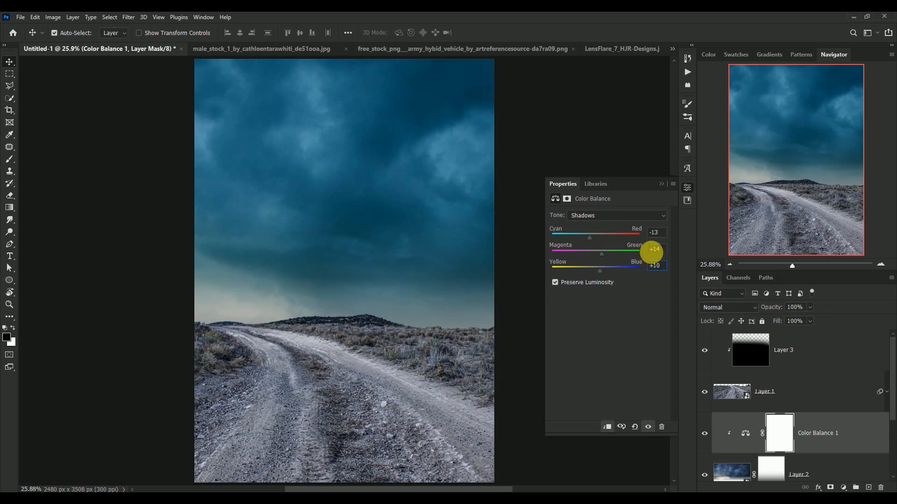
Set the sky's Color Balance highlights to Cyan–Red -10 and Magenta–Green +13, with a positive Yellow–Blue shift.
left_click(633, 217)
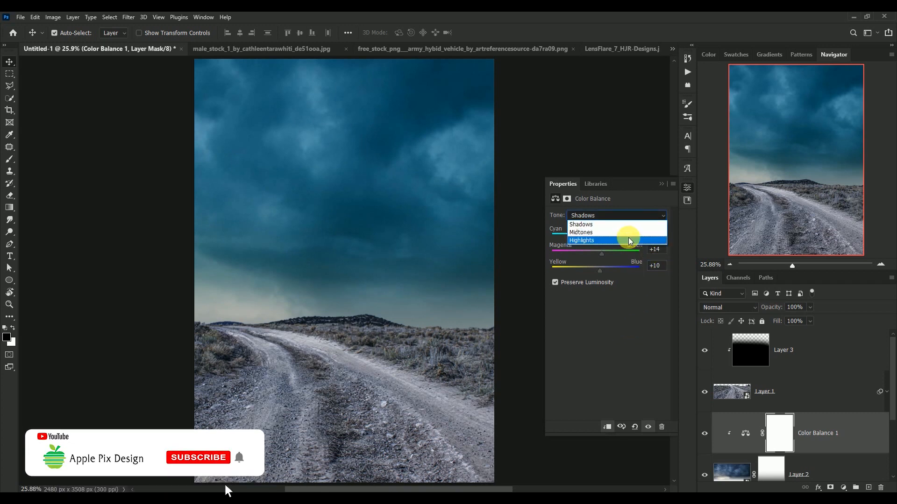
left_click(629, 232)
left_click(650, 233)
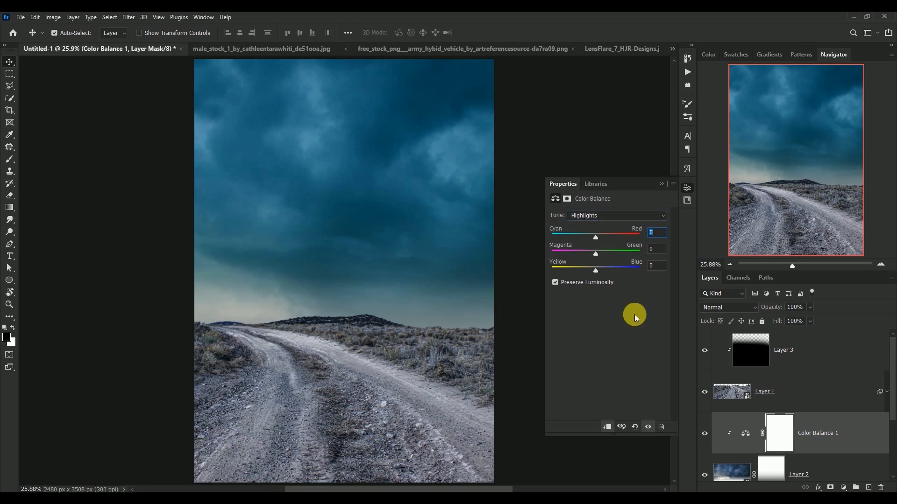
type("-10")
key("Tab")
type("+13")
key("Tab")
type("+")
left_click(661, 184)
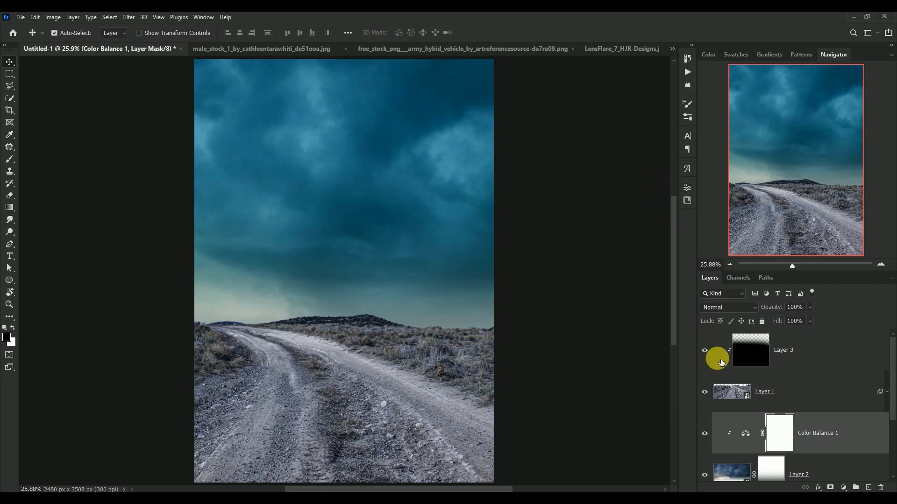
Add a Curves adjustment clipped to the sky layer and pull the RGB curve's upper midtones slightly down to darken the sky.
left_click(843, 485)
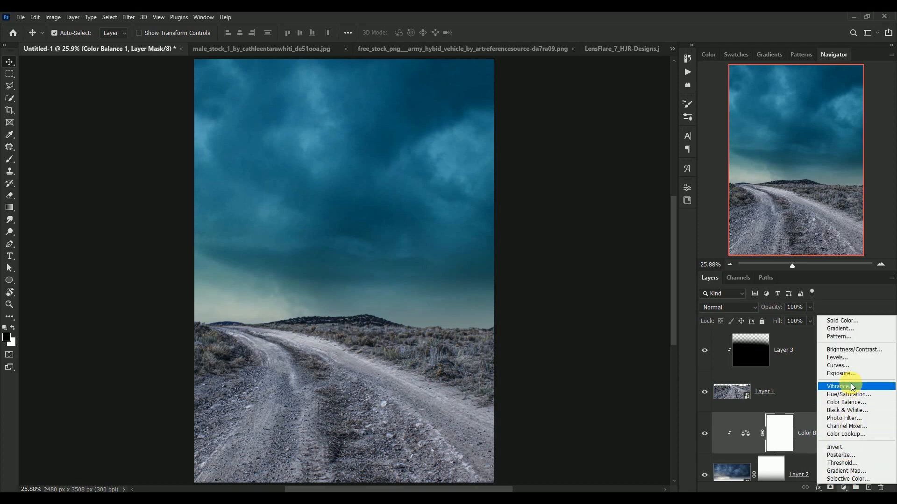
left_click(851, 366)
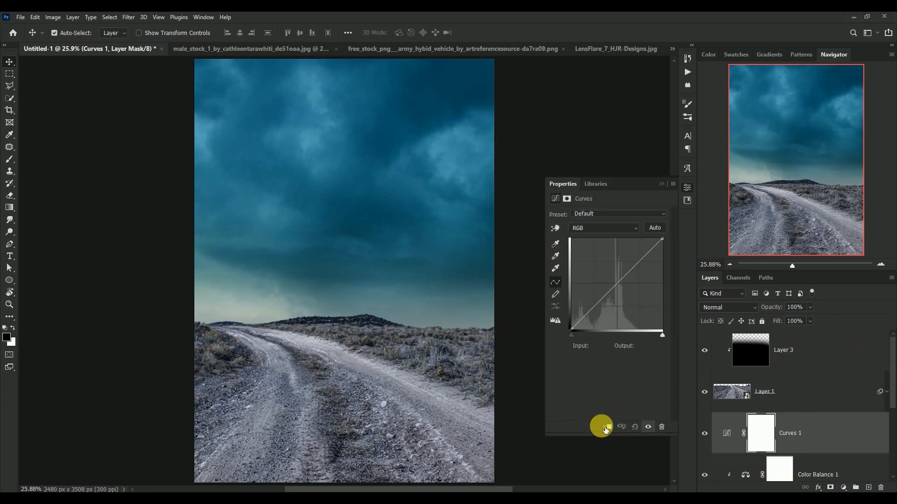
left_click_drag(622, 287, 636, 278)
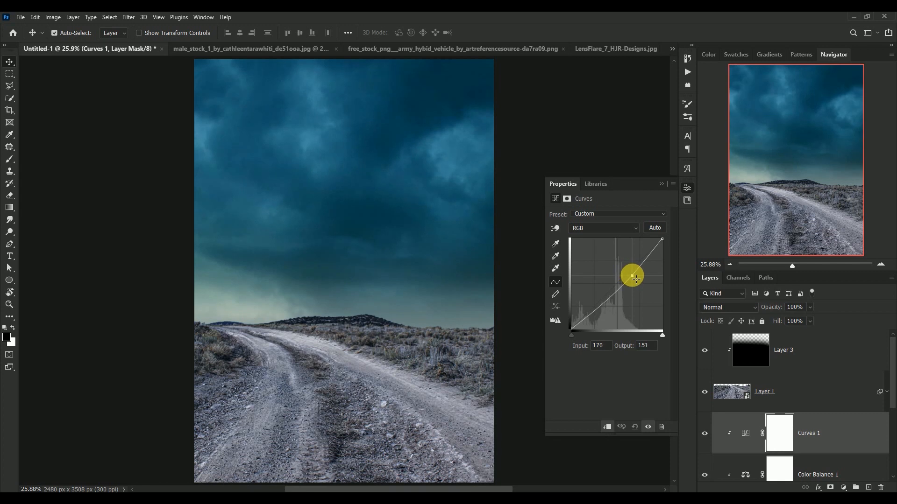
left_click_drag(636, 279, 636, 273)
left_click(661, 184)
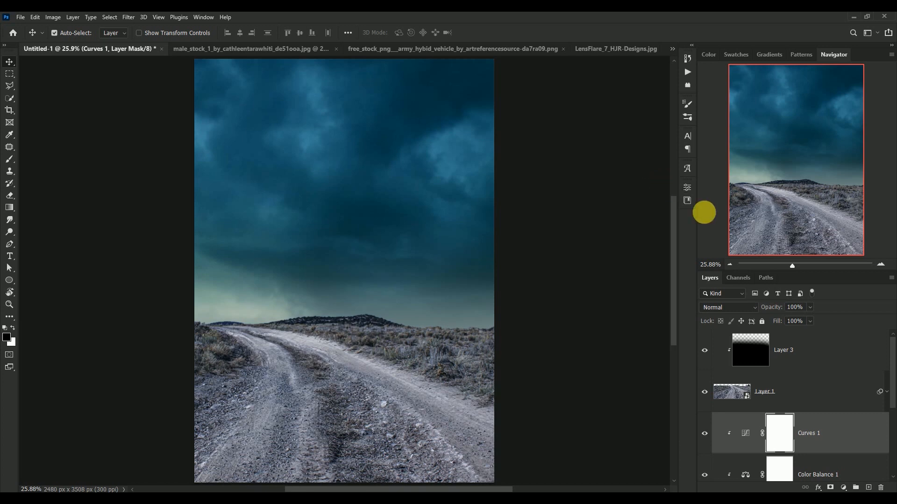
Create a new layer above Layer 3 and set the foreground colour to orange ff6c00.
left_click(819, 348)
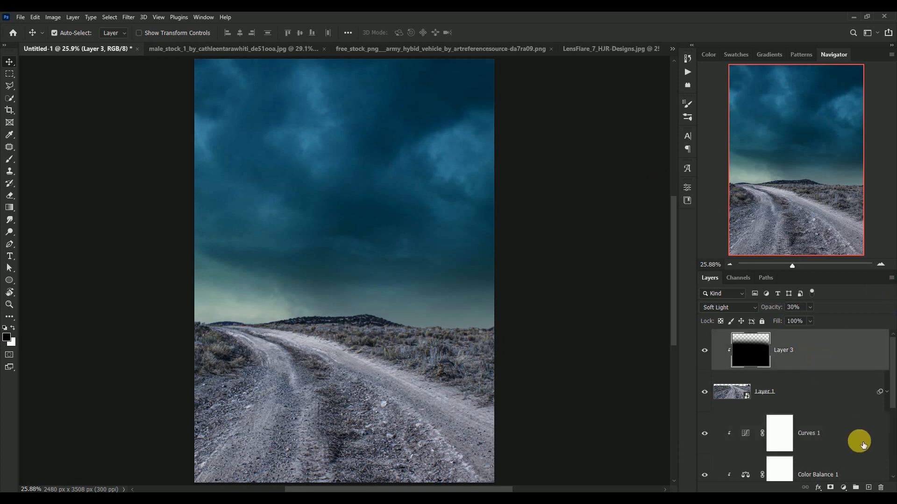
left_click(871, 487)
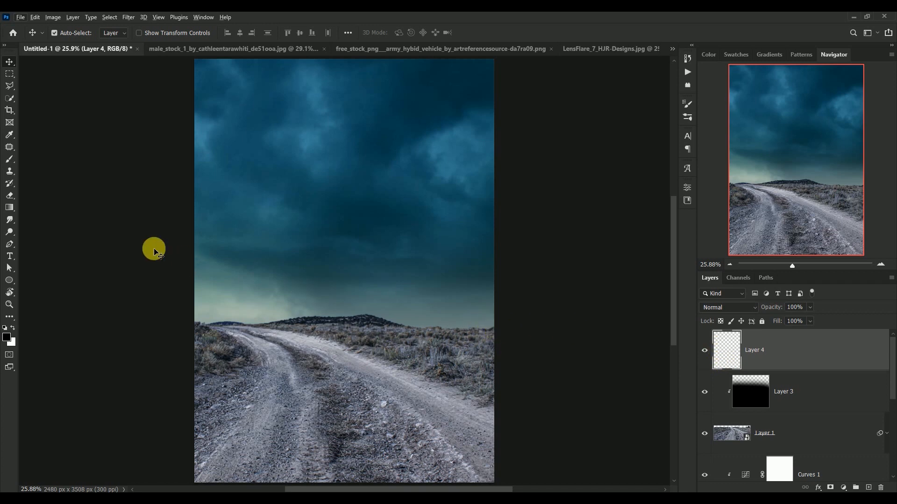
left_click(9, 337)
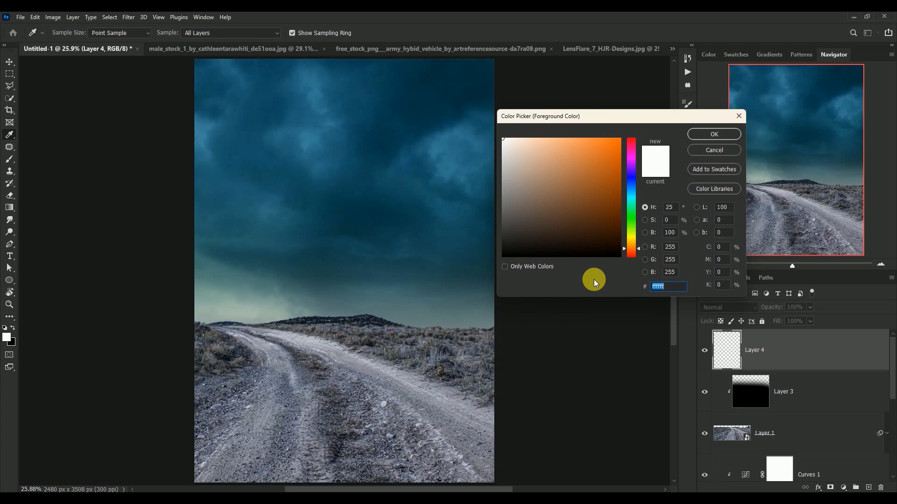
left_click_drag(612, 149, 650, 126)
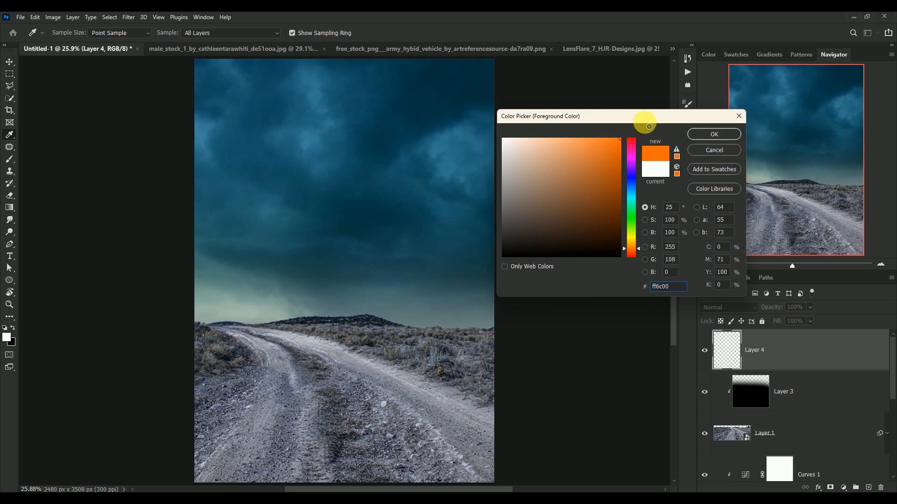
left_click(703, 134)
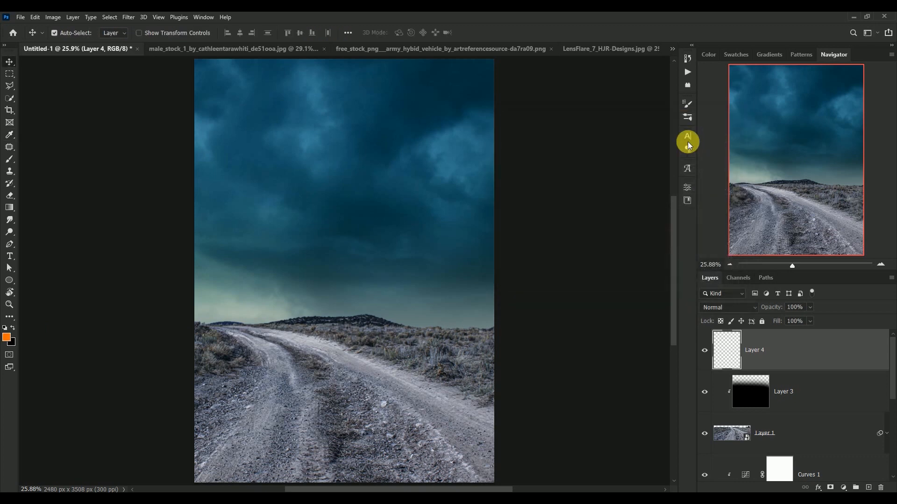
Paint a wide orange band across the full horizon on the new layer with a large soft brush.
left_click(9, 159)
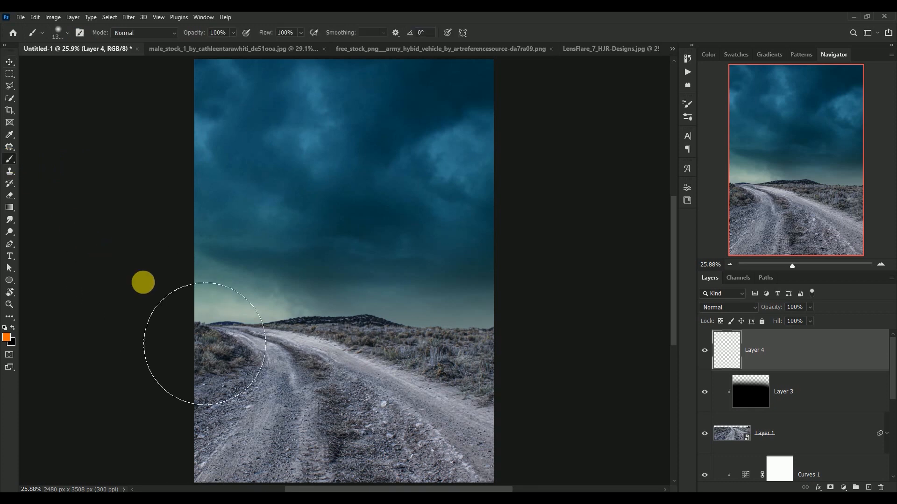
left_click(209, 302)
left_click_drag(208, 301, 521, 302)
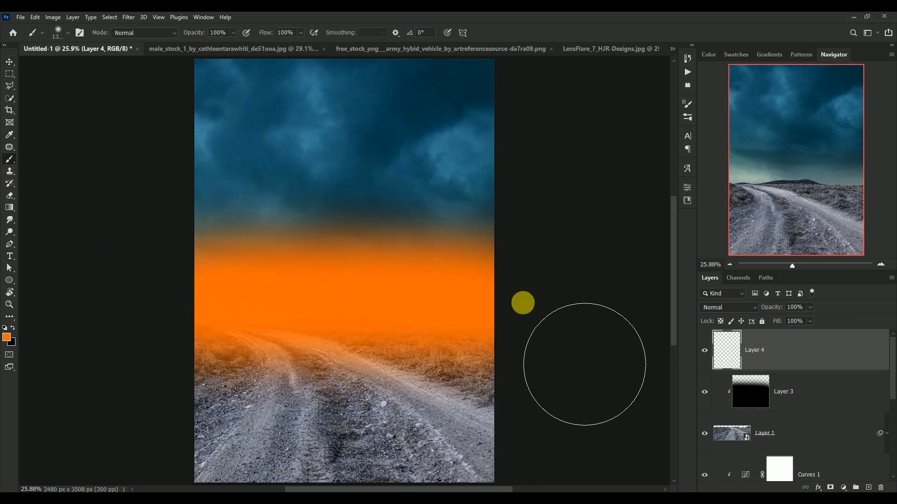
Set the orange band layer to Hard Light at 30% opacity.
left_click(719, 307)
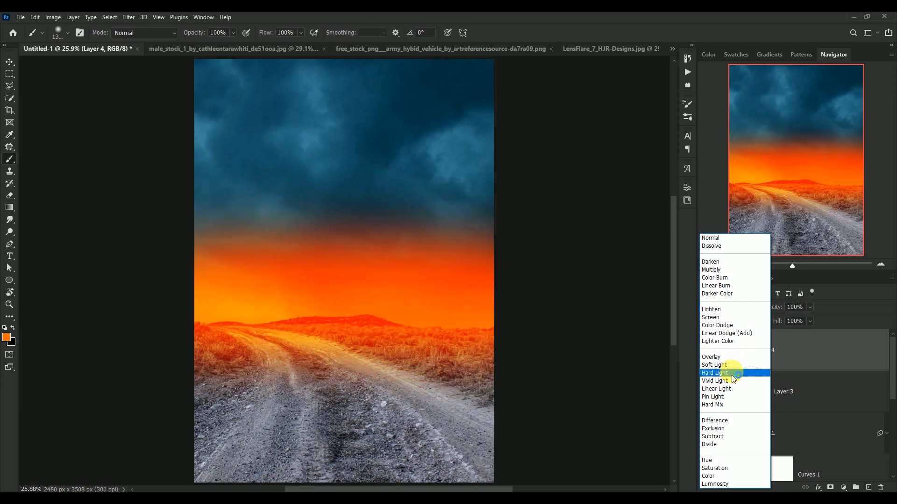
left_click(733, 374)
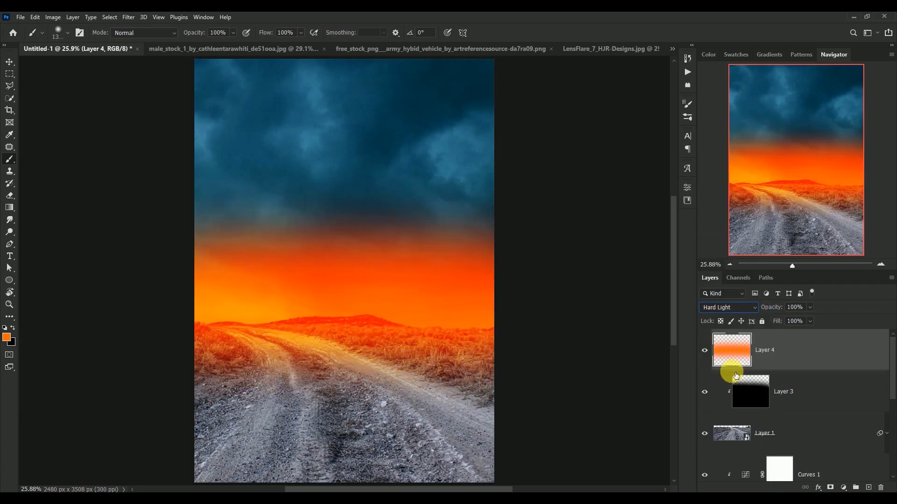
left_click(807, 307)
type("30")
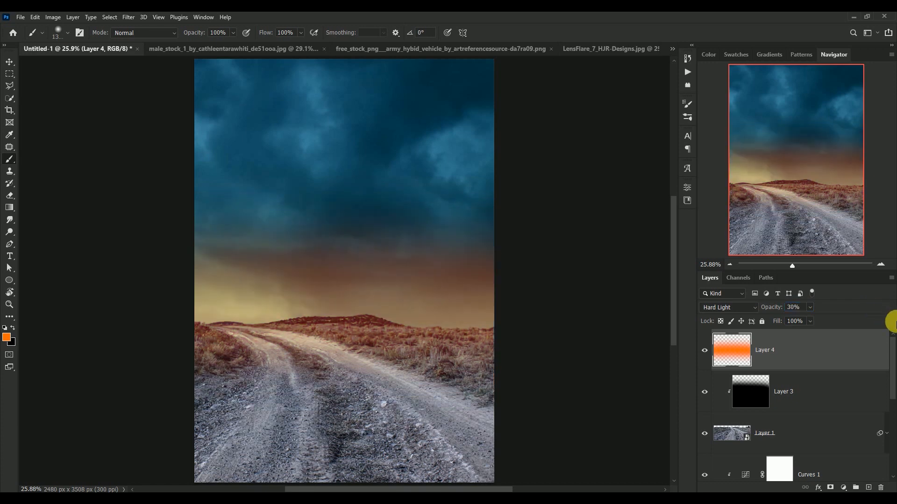
Squash the orange glow layer vertically to about 56% of its height around its centre and nudge it into place along the horizon.
left_click(10, 62)
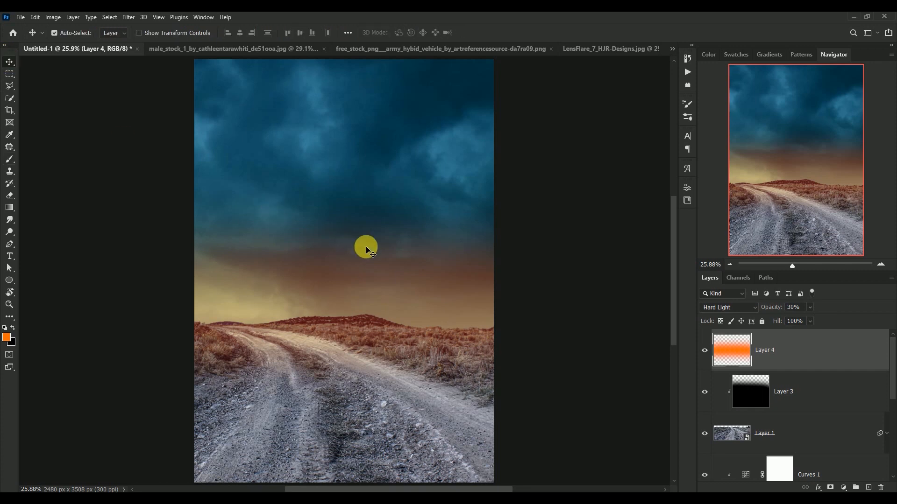
key("ctrl+minus")
key("ctrl+minus")
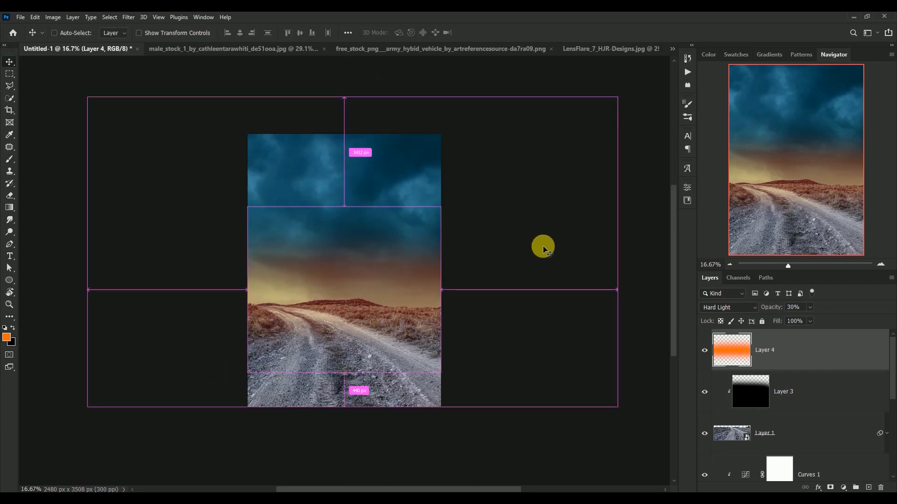
key("ctrl+0")
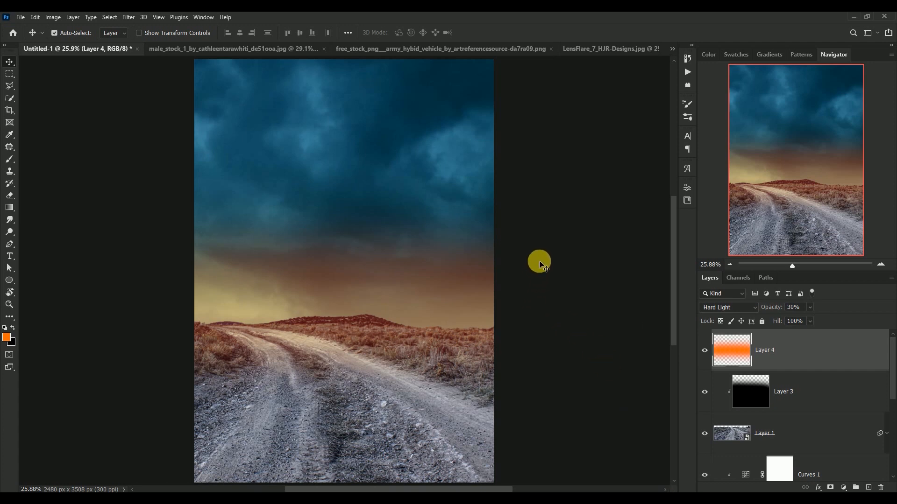
key("ctrl")
key("ctrl+t")
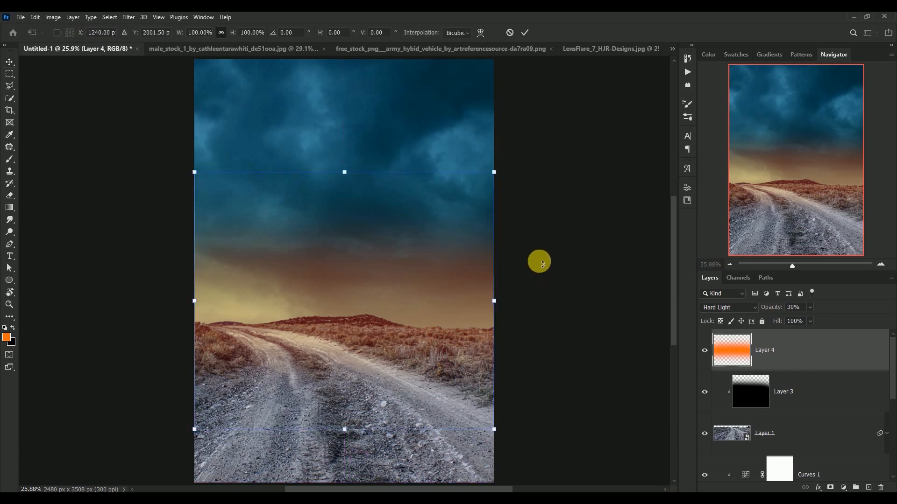
left_click_drag(344, 172, 345, 229)
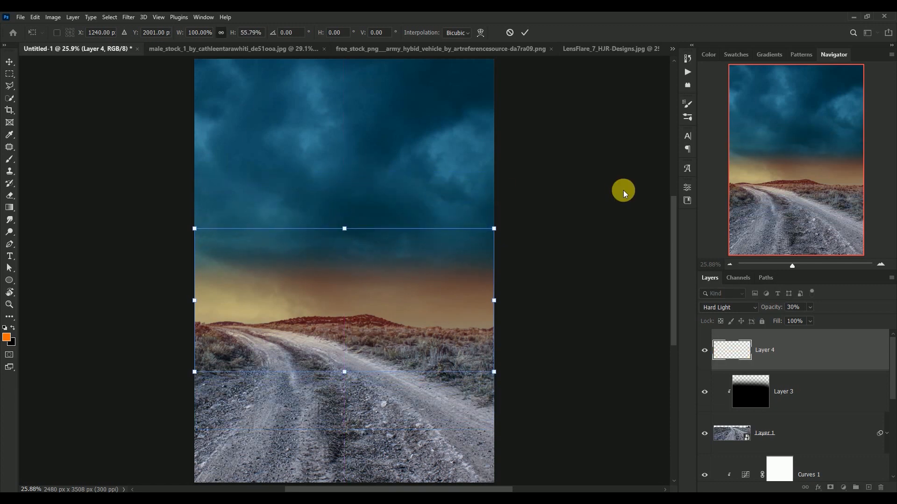
key("Return")
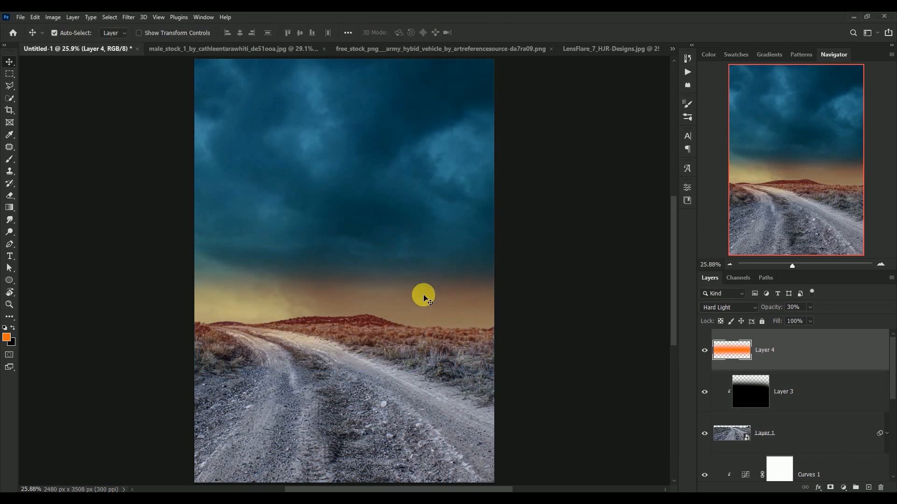
mouse_move(417, 310)
left_mouse_down()
mouse_move(415, 276)
mouse_move(417, 305)
left_mouse_up()
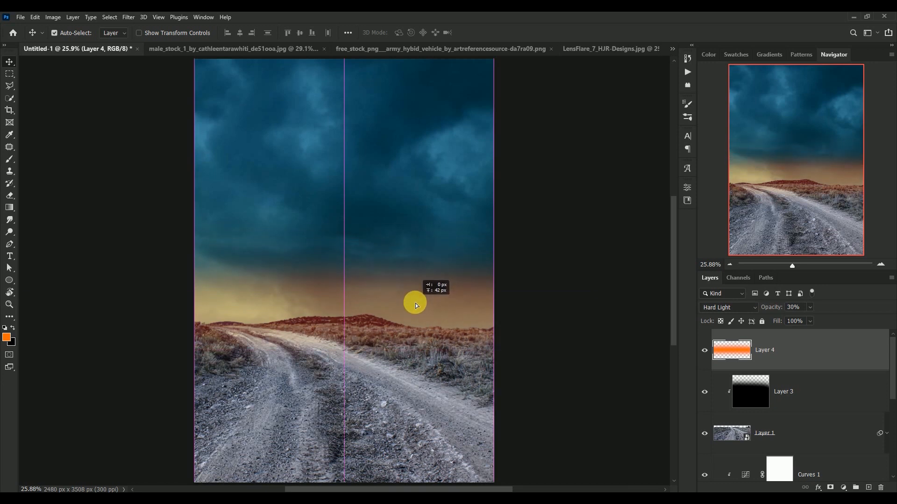
left_click_drag(416, 305, 415, 301)
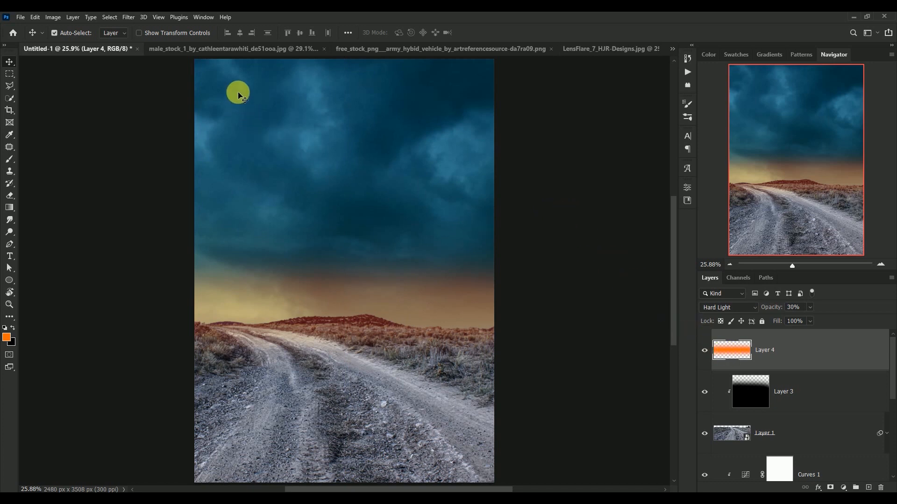
Copy the masked man cutout into Untitled-1, positioned centrally over the road, and close his source document without saving.
left_click(232, 48)
left_click_drag(368, 262, 333, 237)
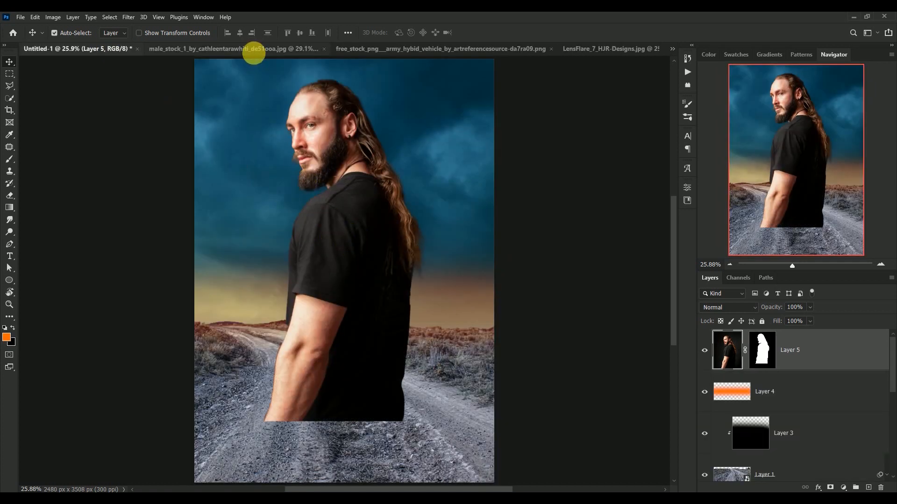
left_click(255, 49)
left_click(386, 49)
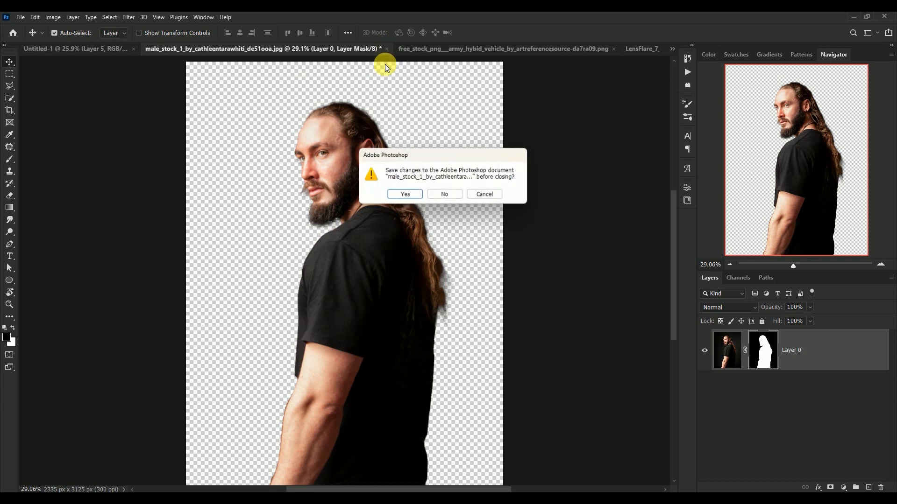
left_click(441, 194)
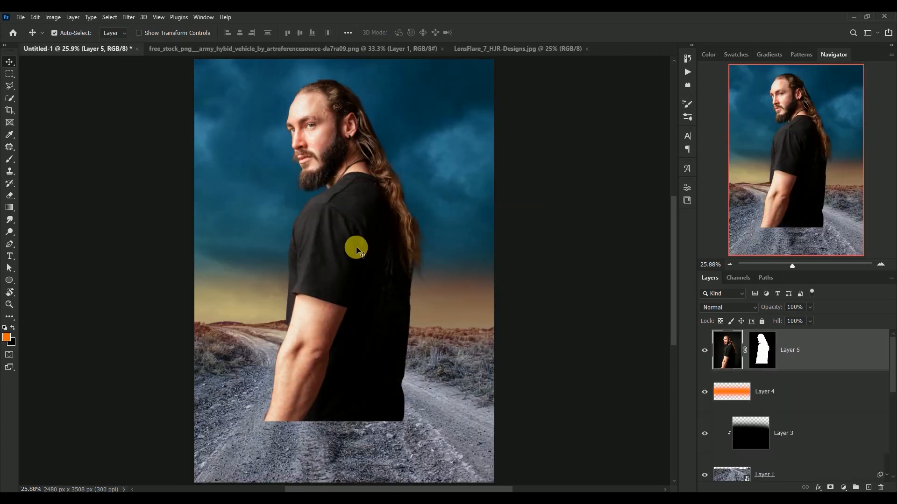
left_click_drag(356, 246, 365, 258)
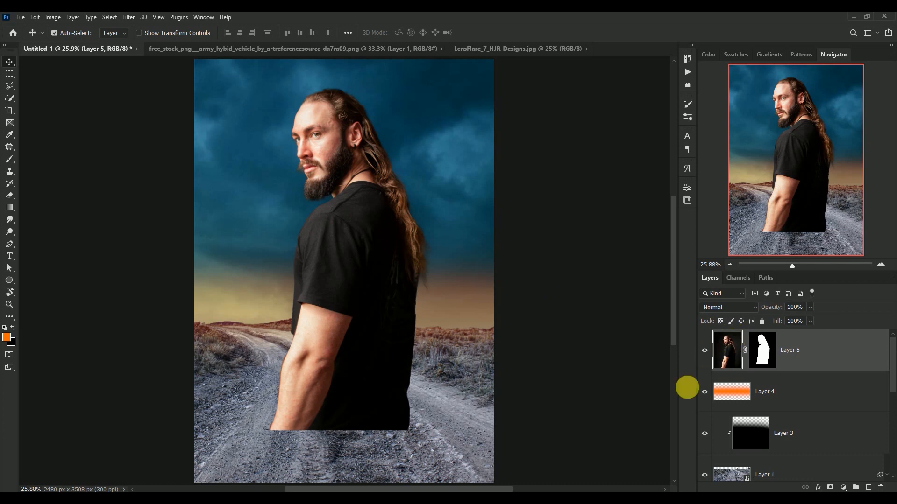
Fade the man's lower body into the horizon with repeated upward black-to-transparent gradients on his layer mask.
left_click(762, 351)
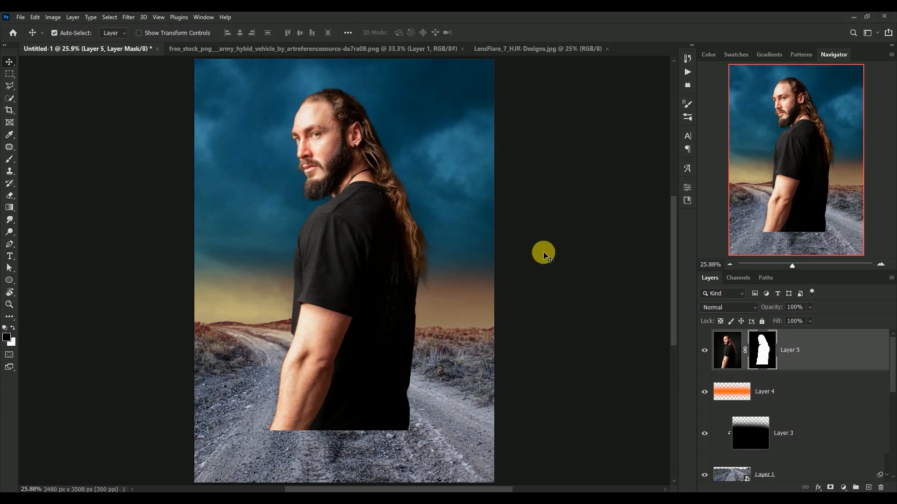
left_click(10, 207)
left_click_drag(341, 448, 346, 211)
left_click_drag(345, 422, 346, 253)
left_click_drag(345, 403, 346, 169)
left_click_drag(348, 382, 351, 137)
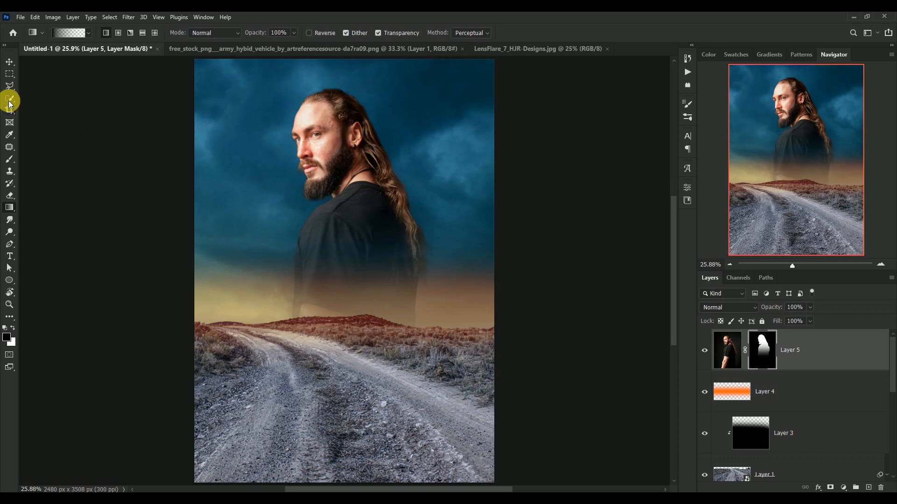
Scale the faded man to about 105% and reposition him centrally in the sky above the horizon.
left_click(9, 61)
left_click_drag(346, 234, 329, 235)
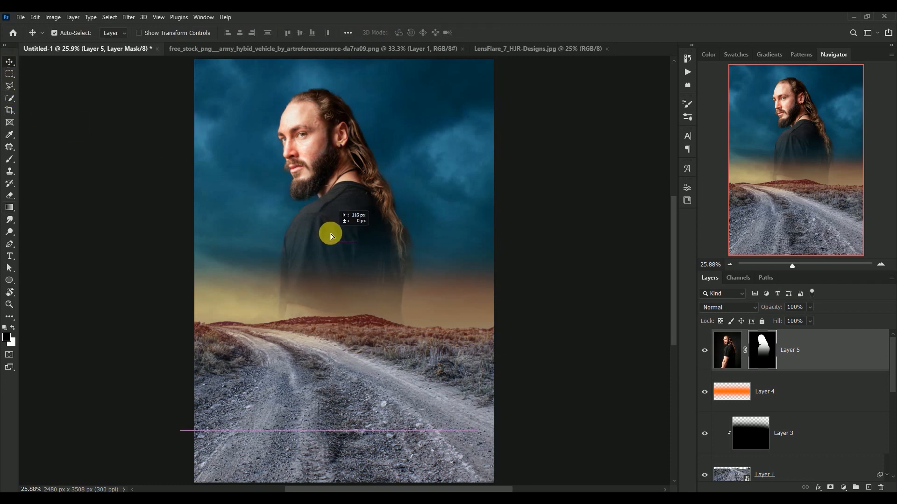
key("ctrl+t")
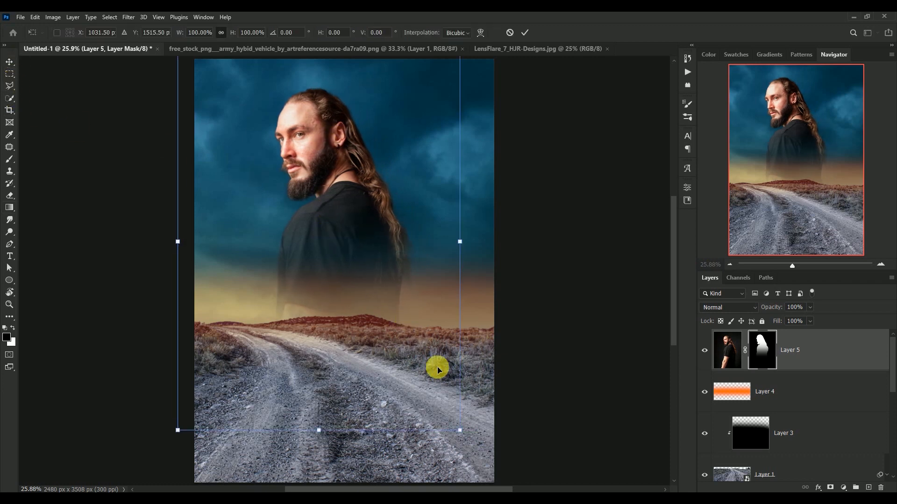
left_click_drag(461, 429, 492, 475)
mouse_move(353, 265)
left_mouse_down()
mouse_move(344, 242)
mouse_move(348, 264)
mouse_move(343, 255)
left_mouse_up()
left_click_drag(481, 468, 471, 443)
left_click_drag(333, 267, 347, 279)
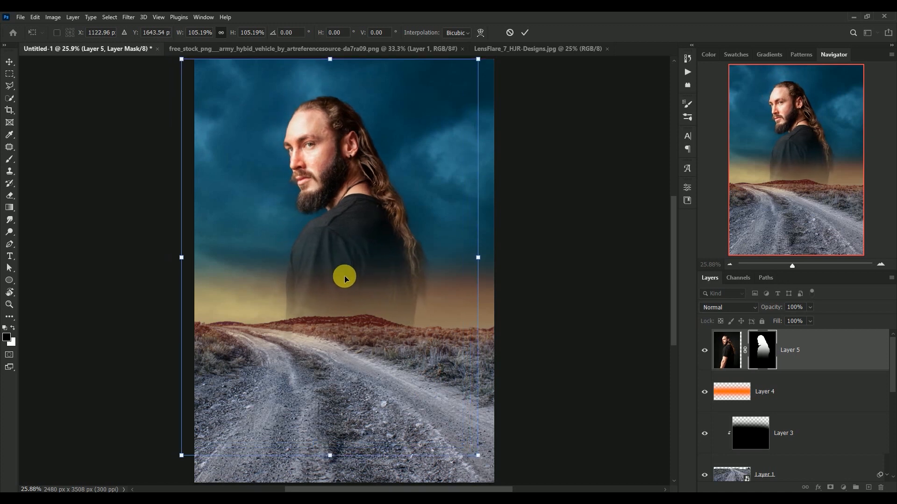
key("Return")
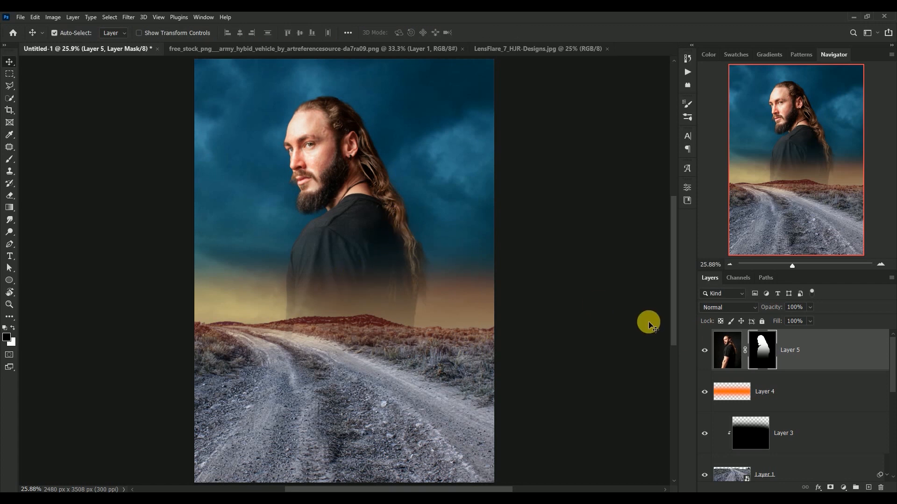
Grade the man's image with Camera Raw: Temperature -21, Highlights -28, Shadows +28, Texture -50, Clarity +34, Vibrance -31, Saturation -30.
left_click(734, 350)
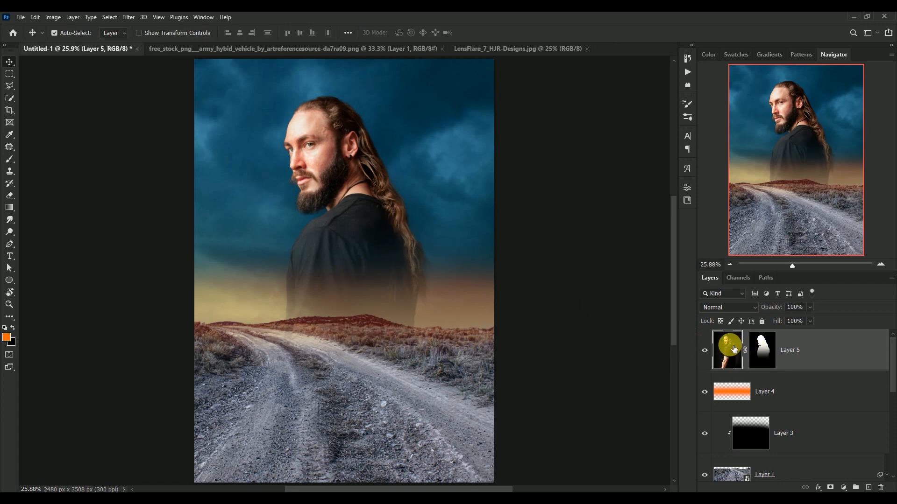
left_click(128, 17)
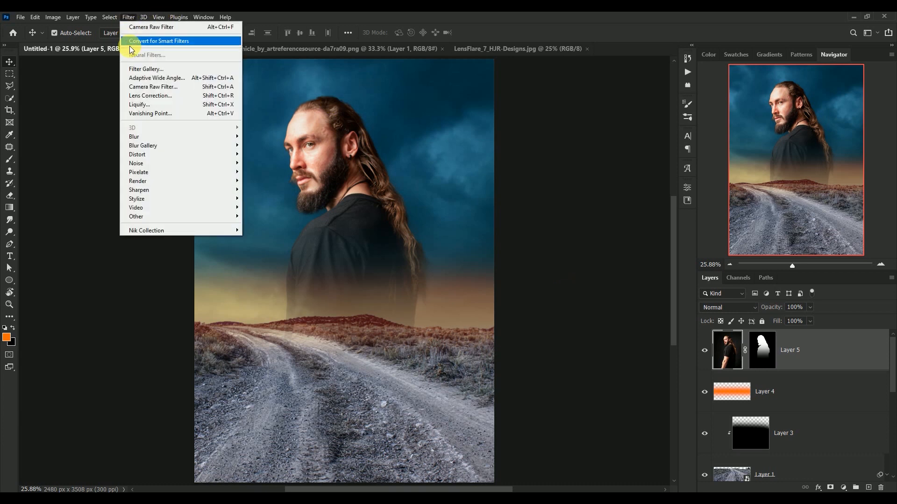
left_click(133, 89)
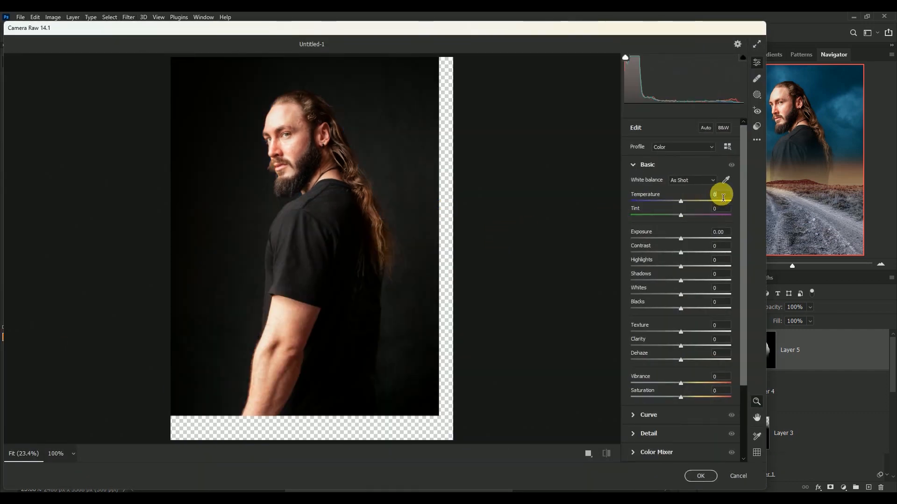
left_click(722, 197)
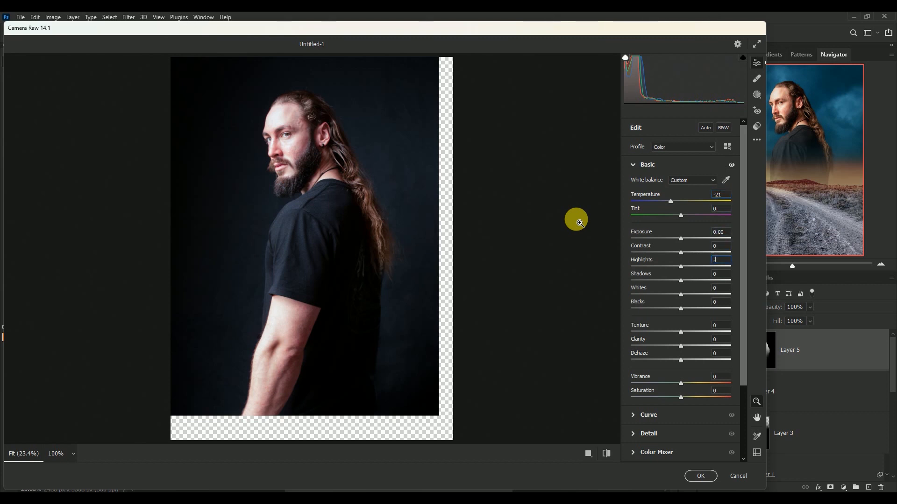
type("8")
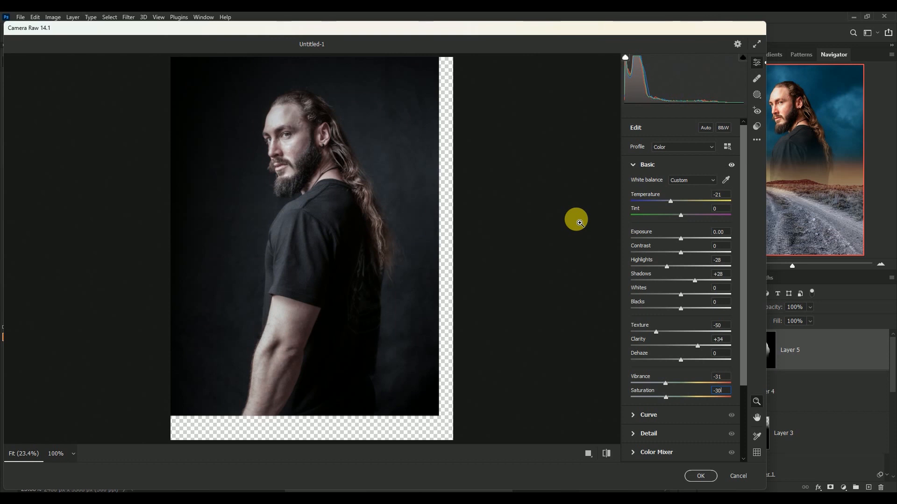
left_click(700, 477)
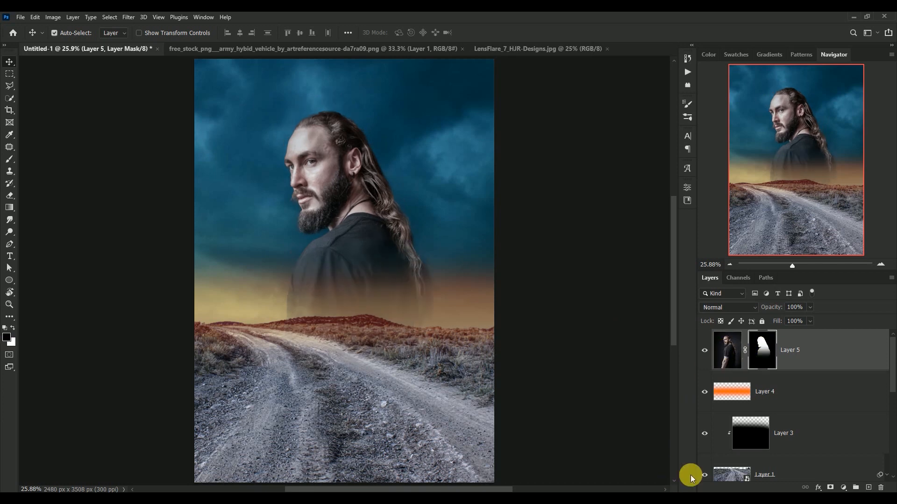
Apply the man's layer mask and smooth his facial skin and beard with the Smudge tool at 20% strength.
right_click(761, 349)
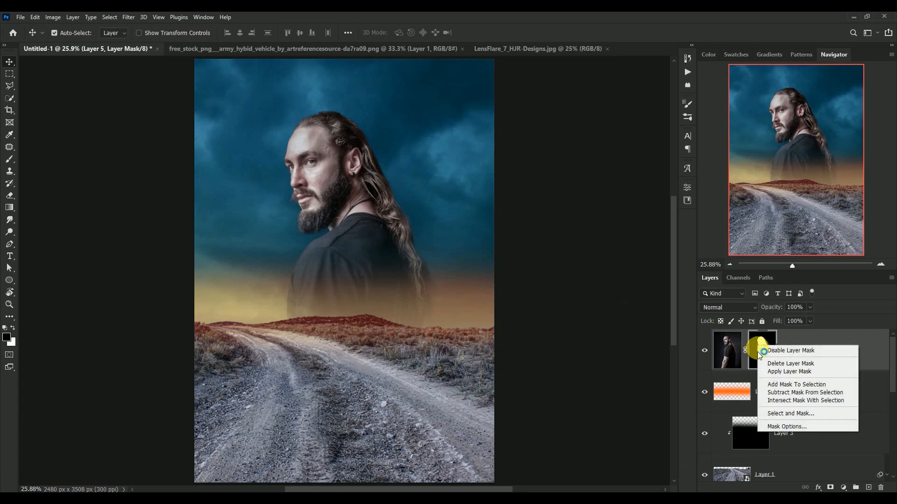
left_click(757, 369)
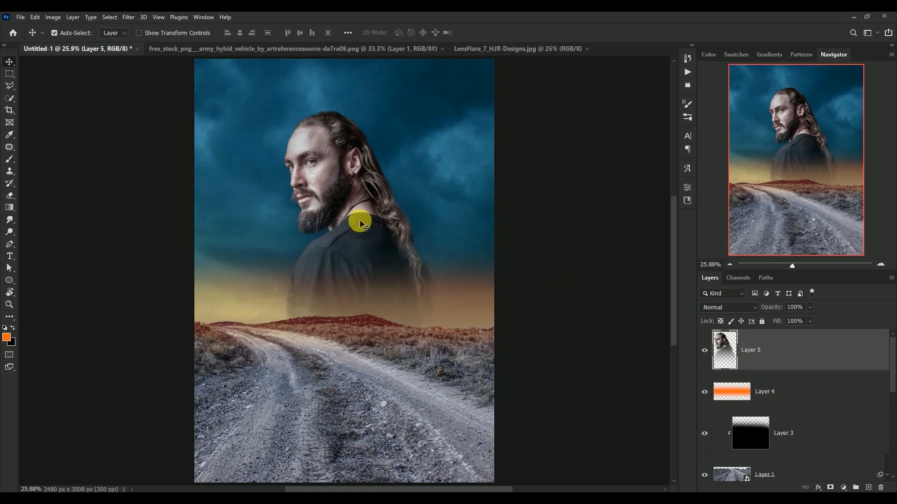
scroll(361, 224, "up", 3)
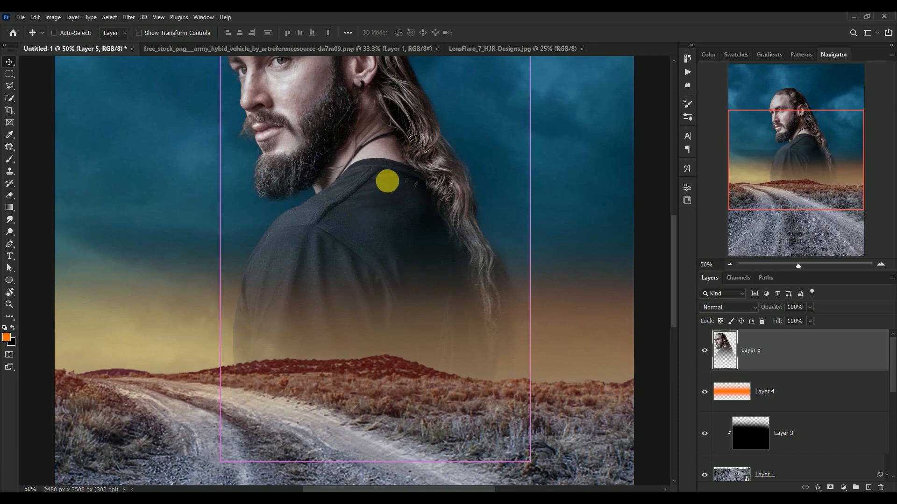
left_click_drag(387, 181, 434, 270)
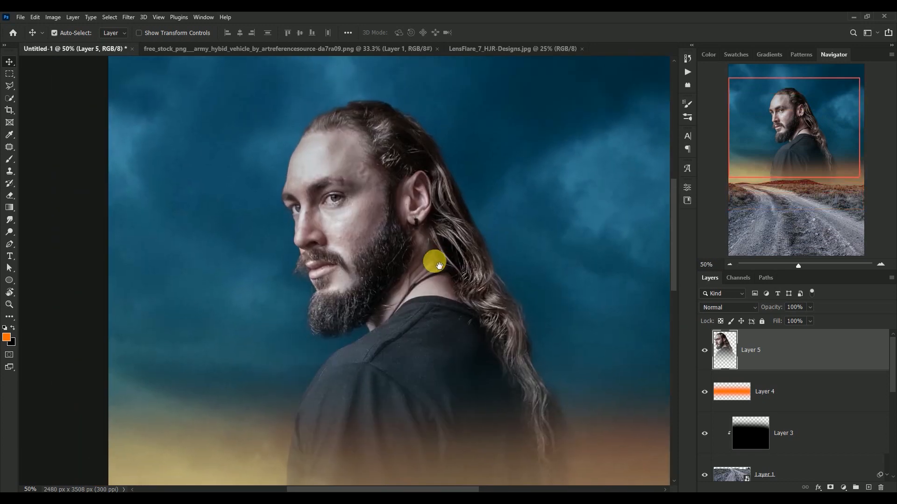
left_click(10, 220)
mouse_move(290, 170)
left_mouse_down()
mouse_move(319, 174)
mouse_move(328, 156)
mouse_move(312, 148)
mouse_move(306, 168)
mouse_move(322, 147)
mouse_move(295, 192)
mouse_move(322, 149)
mouse_move(346, 145)
mouse_move(329, 143)
mouse_move(374, 144)
mouse_move(369, 161)
mouse_move(349, 142)
mouse_move(336, 148)
mouse_move(356, 154)
mouse_move(328, 163)
mouse_move(355, 162)
mouse_move(296, 188)
mouse_move(309, 200)
mouse_move(317, 186)
mouse_move(358, 175)
mouse_move(362, 163)
mouse_move(376, 184)
mouse_move(347, 177)
mouse_move(383, 197)
mouse_move(372, 233)
mouse_move(380, 213)
mouse_move(383, 221)
mouse_move(366, 251)
mouse_move(346, 228)
mouse_move(310, 217)
mouse_move(309, 202)
mouse_move(307, 246)
mouse_move(317, 213)
mouse_move(316, 240)
mouse_move(306, 217)
mouse_move(321, 241)
mouse_move(323, 203)
mouse_move(353, 194)
mouse_move(329, 194)
mouse_move(329, 210)
mouse_move(349, 198)
mouse_move(335, 223)
mouse_move(357, 206)
mouse_move(331, 216)
mouse_move(360, 212)
mouse_move(345, 238)
mouse_move(332, 237)
mouse_move(351, 251)
mouse_move(339, 250)
mouse_move(372, 195)
mouse_move(300, 209)
mouse_move(296, 218)
mouse_move(287, 208)
mouse_move(306, 191)
mouse_move(293, 212)
mouse_move(304, 256)
mouse_move(335, 257)
mouse_move(340, 268)
mouse_move(320, 254)
mouse_move(300, 266)
mouse_move(294, 303)
mouse_move(350, 280)
mouse_move(333, 261)
mouse_move(349, 291)
mouse_move(335, 266)
mouse_move(341, 289)
mouse_move(354, 257)
left_mouse_up()
key("bracketright")
key("bracketright")
key("bracketleft")
key("bracketleft")
key("bracketright")
key("bracketright")
key("bracketleft")
key("bracketleft")
key("bracketleft")
key("bracketleft")
key("bracketright")
key("bracketleft")
key("bracketleft")
key("bracketleft")
key("bracketleft")
key("bracketright")
key("bracketright")
key("bracketleft")
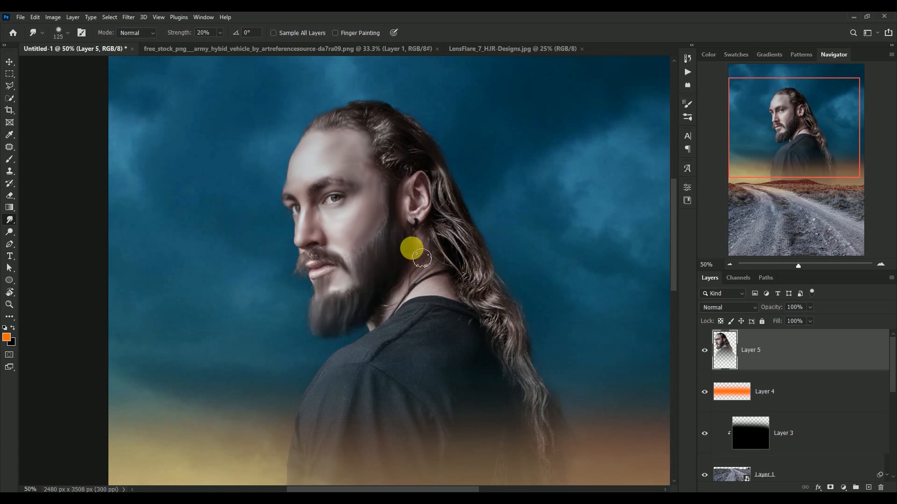
Smudge the skin of the man's neck and ear smooth, varying the brush size up to about 100.
key("bracketleft")
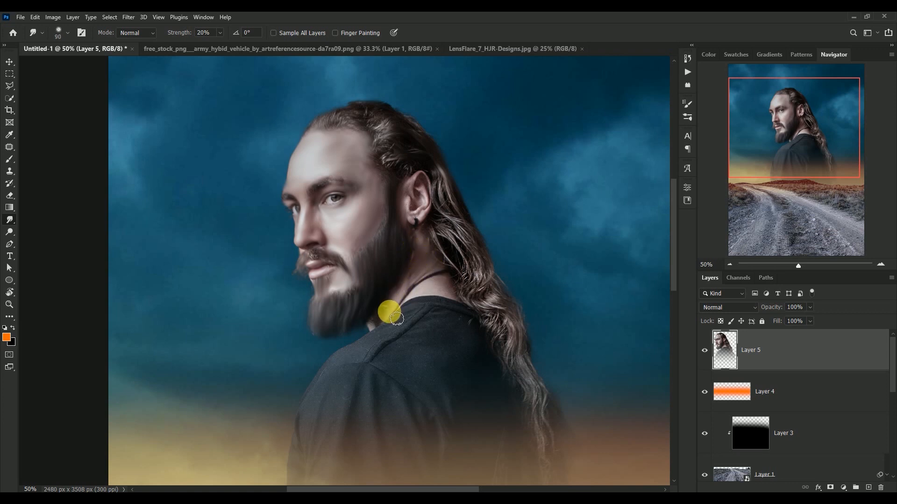
key("bracketright")
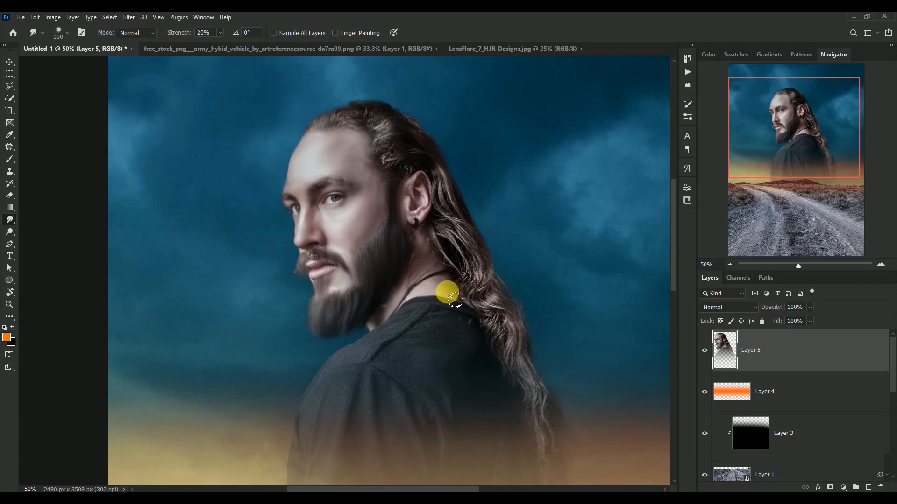
key("bracketleft")
key("bracketleft")
key("bracketleft")
mouse_move(413, 195)
left_mouse_down()
mouse_move(438, 208)
mouse_move(415, 216)
mouse_move(421, 227)
mouse_move(435, 198)
mouse_move(425, 196)
mouse_move(423, 218)
left_mouse_up()
key("bracketright")
key("bracketright")
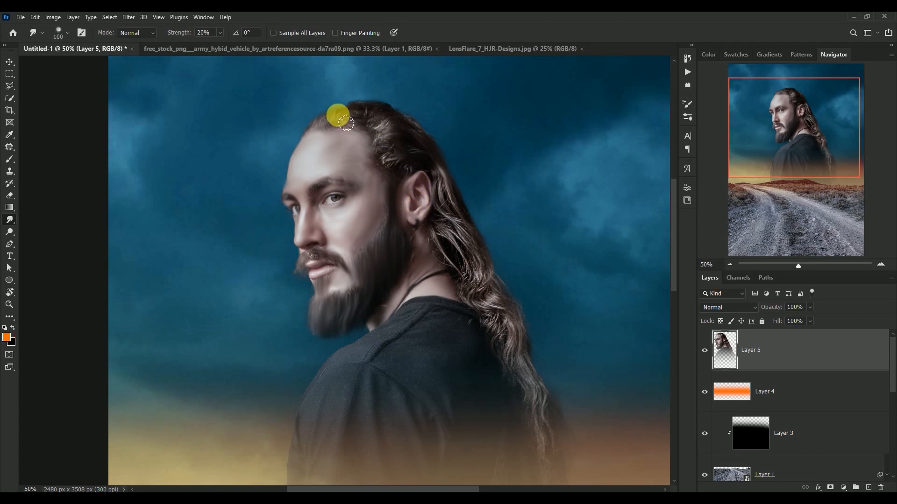
Smudge the man's hair into soft painted strands with wispy ends along the back, and smooth his shirt folds.
mouse_move(322, 120)
left_mouse_down()
mouse_move(345, 121)
mouse_move(362, 132)
mouse_move(326, 128)
mouse_move(350, 114)
mouse_move(389, 119)
mouse_move(385, 114)
mouse_move(427, 143)
mouse_move(379, 128)
mouse_move(416, 139)
mouse_move(382, 142)
mouse_move(422, 147)
mouse_move(387, 151)
mouse_move(417, 149)
mouse_move(407, 162)
mouse_move(425, 163)
mouse_move(420, 168)
mouse_move(426, 136)
mouse_move(460, 206)
mouse_move(447, 186)
mouse_move(456, 220)
mouse_move(452, 200)
mouse_move(493, 275)
mouse_move(461, 240)
mouse_move(497, 314)
mouse_move(501, 294)
mouse_move(529, 324)
mouse_move(504, 298)
mouse_move(526, 375)
mouse_move(545, 386)
mouse_move(553, 443)
mouse_move(511, 355)
mouse_move(527, 367)
mouse_move(556, 453)
mouse_move(526, 312)
mouse_move(495, 320)
mouse_move(518, 382)
mouse_move(501, 317)
mouse_move(514, 374)
mouse_move(530, 329)
mouse_move(496, 323)
mouse_move(514, 358)
mouse_move(514, 321)
mouse_move(517, 354)
mouse_move(494, 313)
mouse_move(470, 303)
mouse_move(506, 329)
mouse_move(470, 256)
mouse_move(445, 232)
mouse_move(473, 278)
mouse_move(440, 239)
mouse_move(464, 280)
mouse_move(434, 252)
mouse_move(433, 270)
mouse_move(424, 231)
mouse_move(405, 233)
mouse_move(422, 290)
mouse_move(370, 349)
mouse_move(417, 317)
mouse_move(320, 402)
mouse_move(438, 321)
mouse_move(489, 340)
mouse_move(438, 336)
mouse_move(404, 359)
mouse_move(440, 337)
mouse_move(421, 374)
mouse_move(448, 362)
mouse_move(468, 376)
mouse_move(489, 366)
mouse_move(501, 446)
mouse_move(436, 392)
mouse_move(456, 380)
mouse_move(414, 386)
mouse_move(449, 376)
mouse_move(456, 411)
left_mouse_up()
key("bracketright")
key("bracketleft")
key("bracketleft")
key("bracketright")
key("bracketright")
key("bracketright")
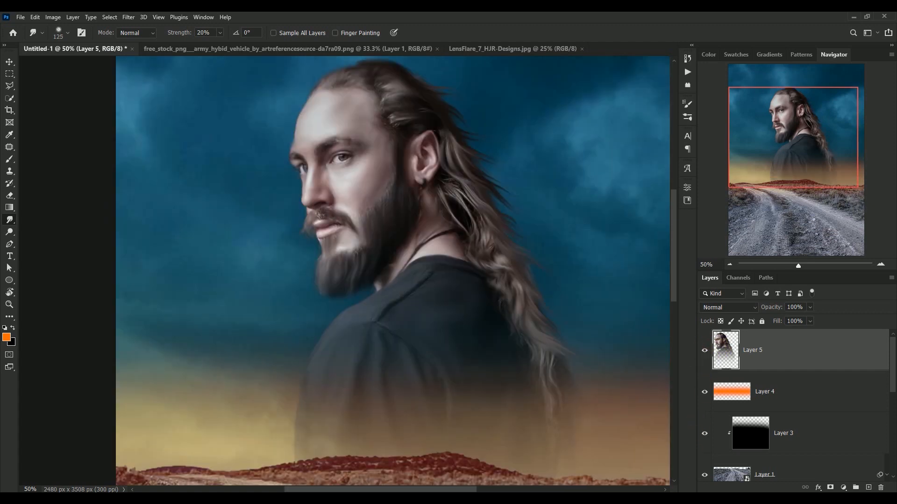
left_click_drag(524, 243, 534, 254)
key("ctrl+minus")
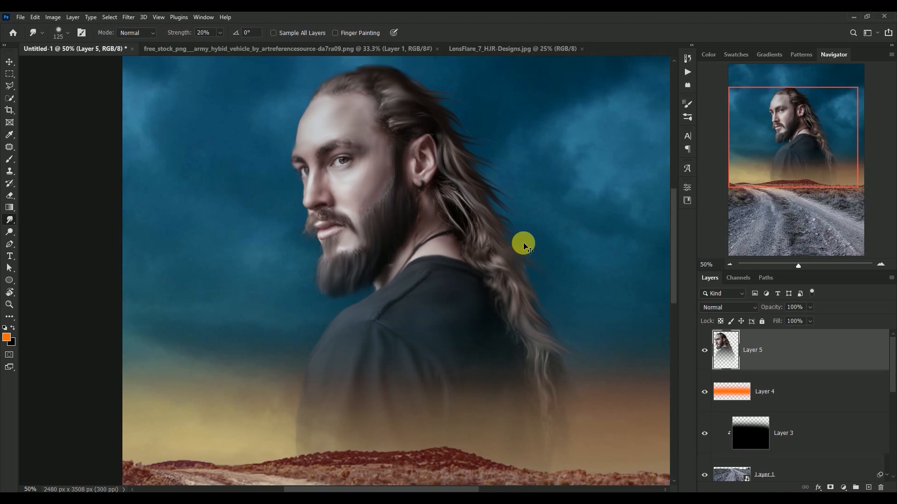
key("ctrl+0")
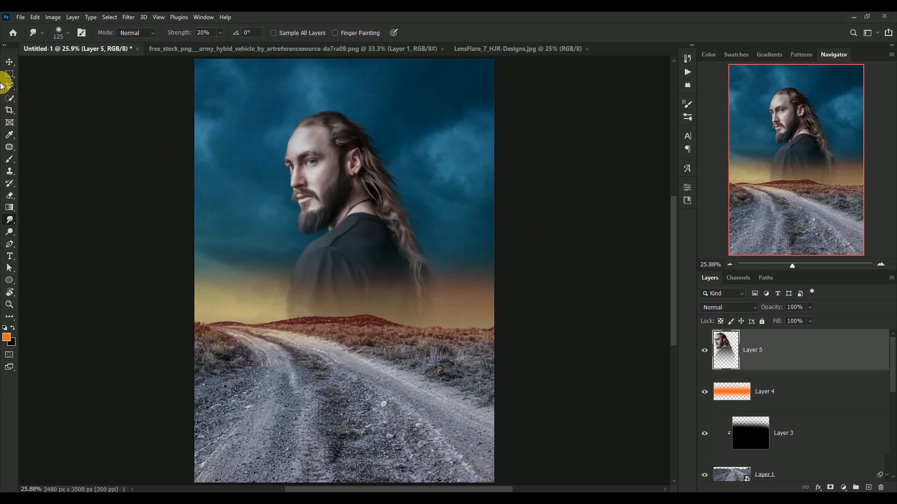
Add a new layer clipped to the man, filled with 50% Gray and set to Overlay blending.
left_click(9, 62)
left_click(730, 358)
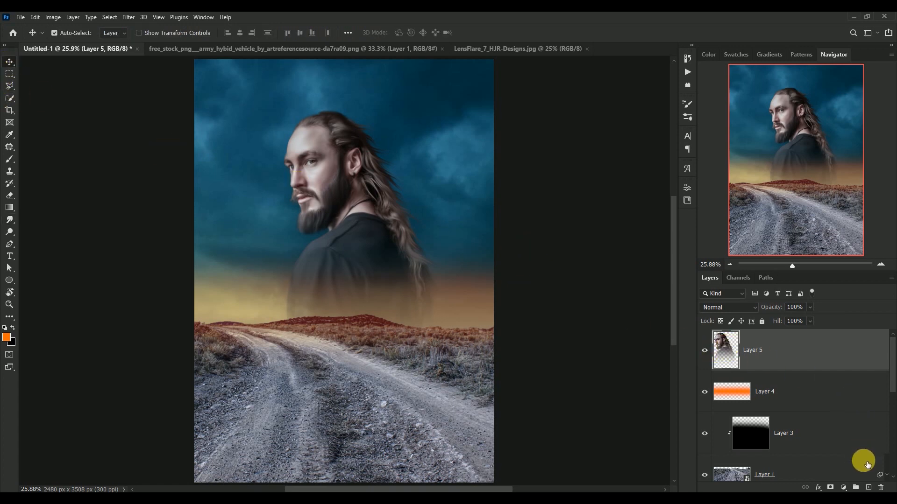
left_click(869, 488)
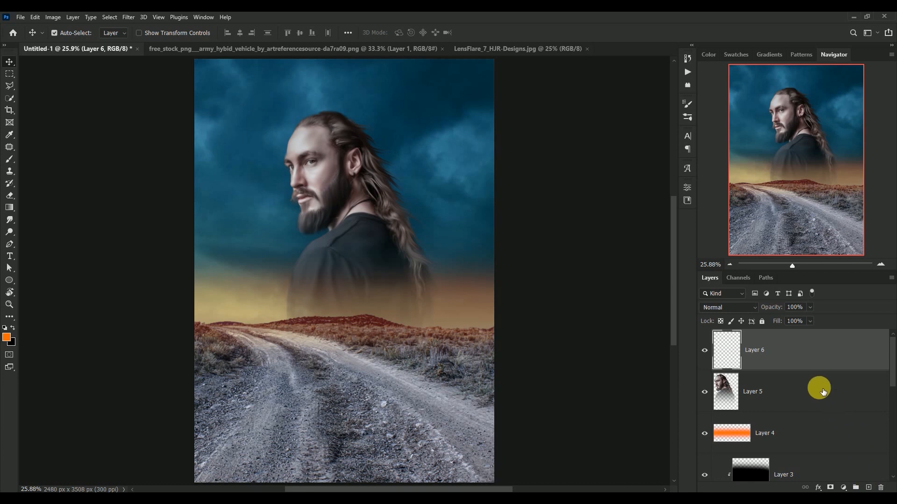
left_click(731, 372, "alt")
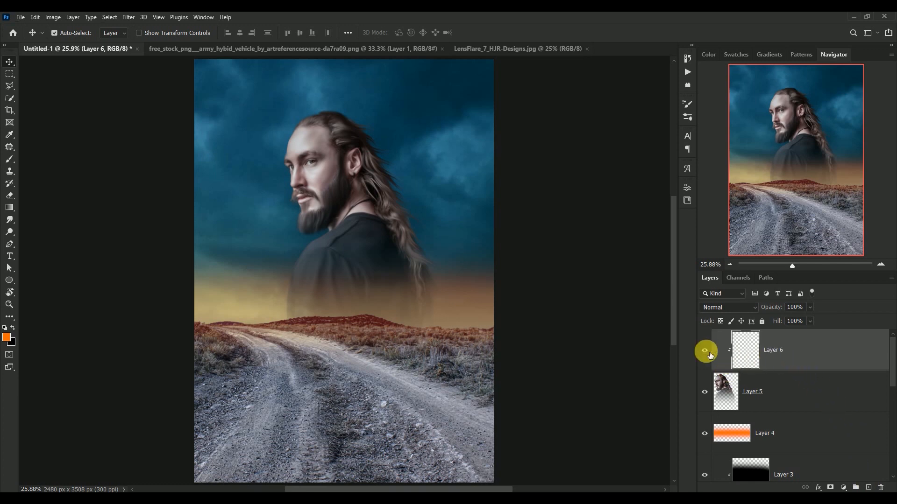
left_click(35, 16)
left_click(42, 162)
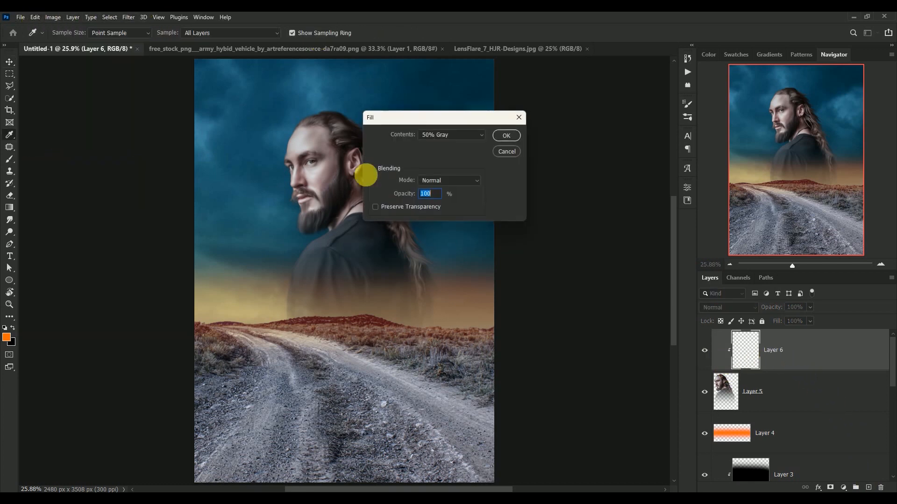
left_click(502, 135)
left_click(736, 306)
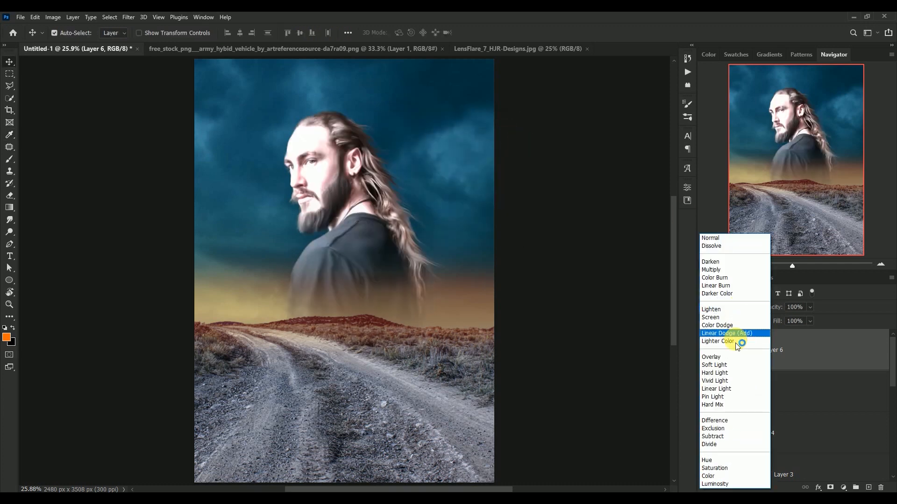
left_click(721, 357)
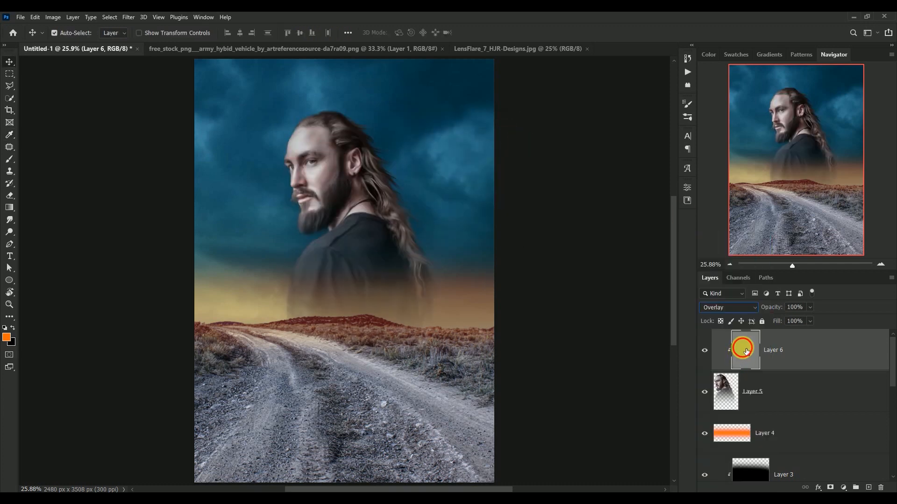
left_click(579, 262)
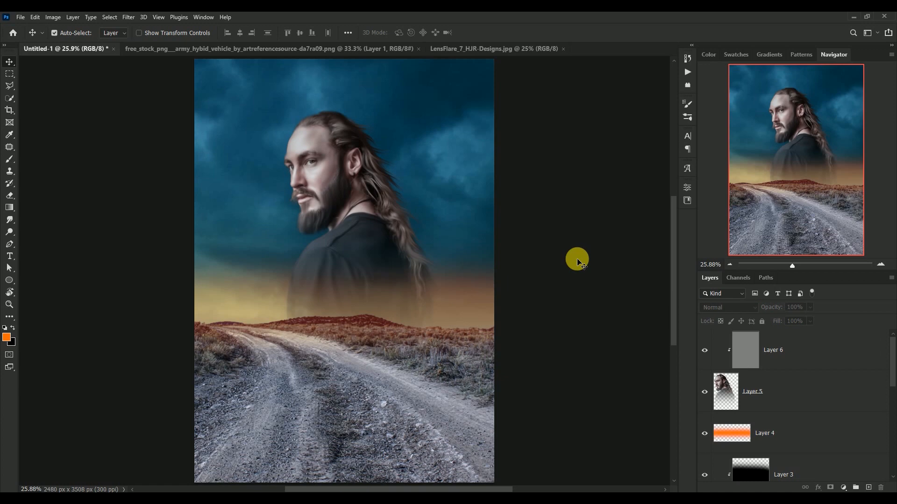
Dodge and burn the man's face, beard and hair on the gray overlay layer, using Midtones range at 50% exposure.
key("ctrl+plus")
key("ctrl+plus")
key("ctrl+plus")
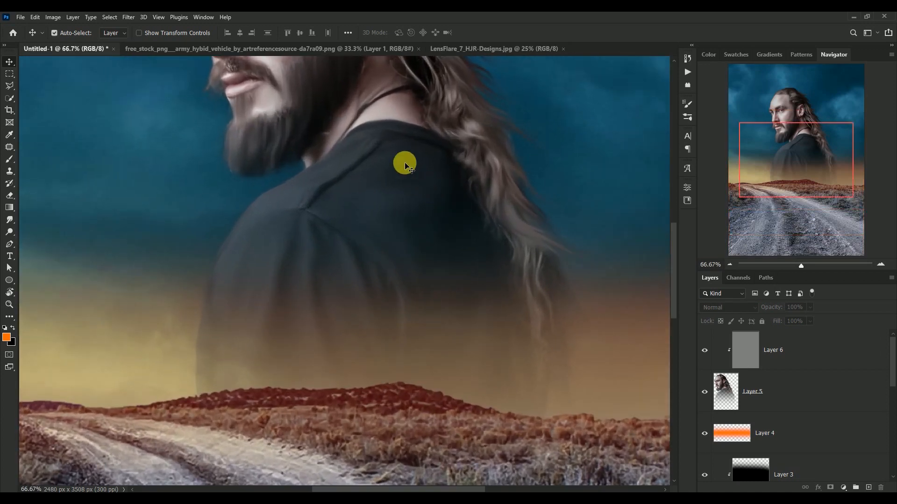
left_click_drag(405, 163, 445, 276)
left_click_drag(422, 145, 433, 235)
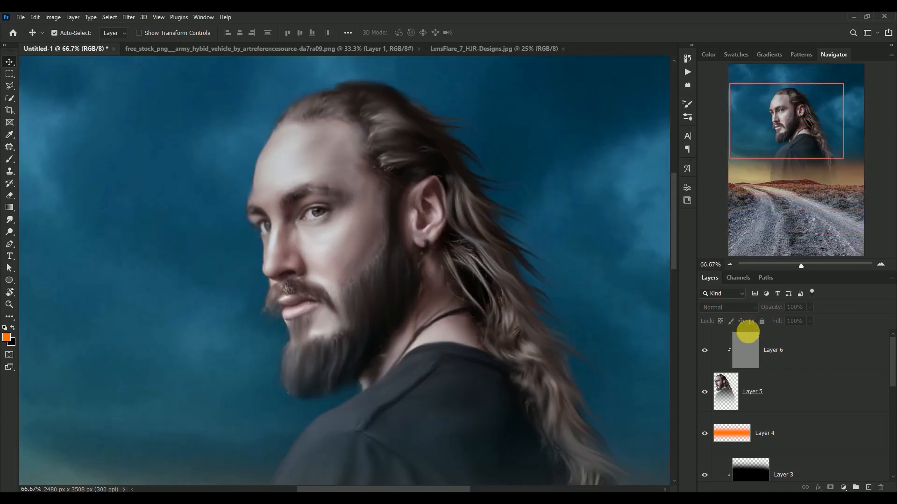
left_click(744, 341)
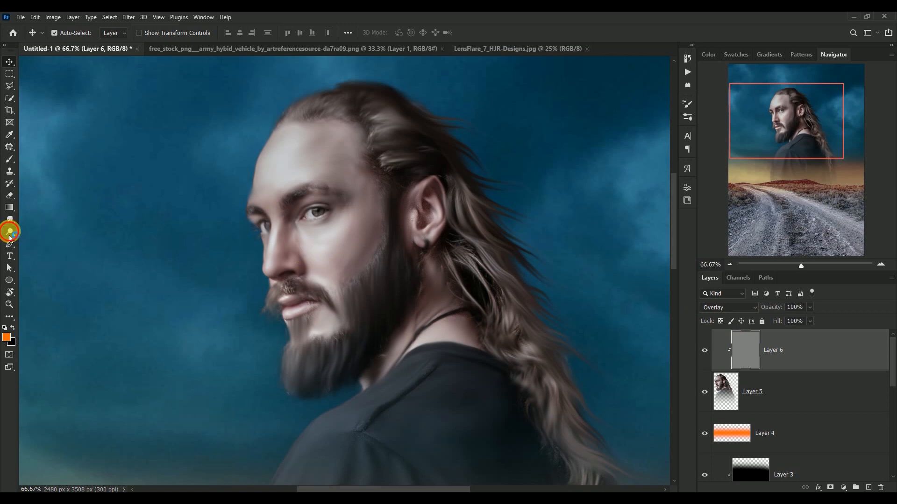
mouse_move(10, 232)
left_mouse_down()
mouse_move(34, 232)
mouse_move(33, 240)
left_mouse_up()
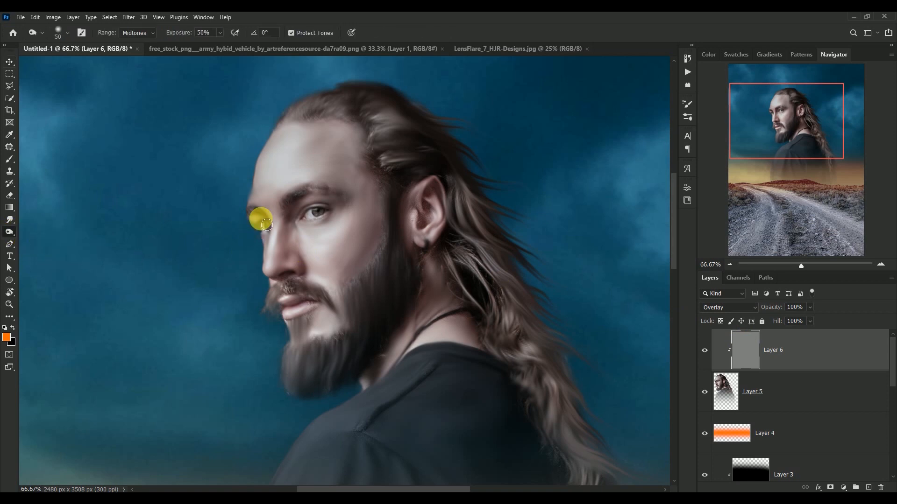
mouse_move(267, 225)
left_mouse_down()
mouse_move(304, 209)
mouse_move(289, 209)
mouse_move(308, 198)
mouse_move(349, 204)
mouse_move(331, 195)
mouse_move(299, 200)
mouse_move(268, 227)
mouse_move(252, 214)
mouse_move(311, 230)
mouse_move(337, 220)
mouse_move(266, 243)
mouse_move(279, 224)
mouse_move(274, 276)
mouse_move(294, 270)
left_mouse_up()
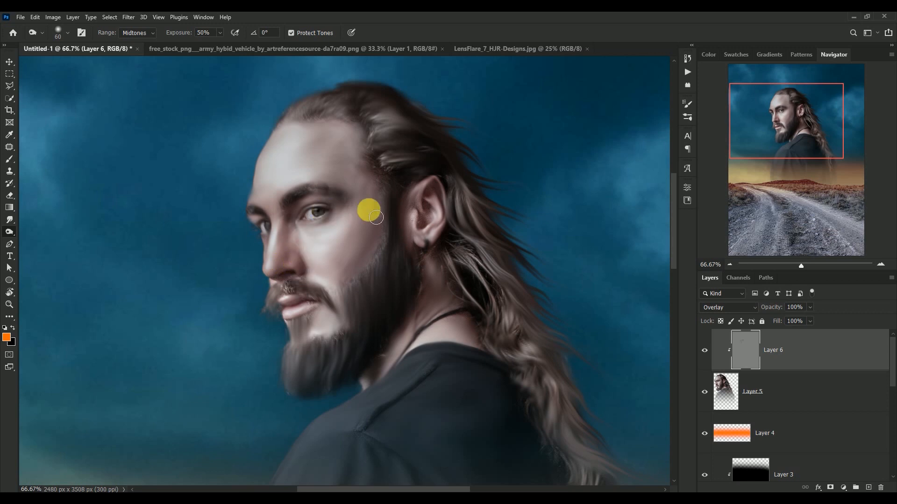
mouse_move(415, 205)
left_mouse_down()
mouse_move(443, 234)
mouse_move(442, 189)
mouse_move(426, 229)
mouse_move(393, 241)
mouse_move(349, 278)
mouse_move(304, 292)
mouse_move(339, 317)
mouse_move(286, 297)
mouse_move(275, 320)
mouse_move(386, 260)
mouse_move(381, 285)
mouse_move(321, 320)
left_mouse_up()
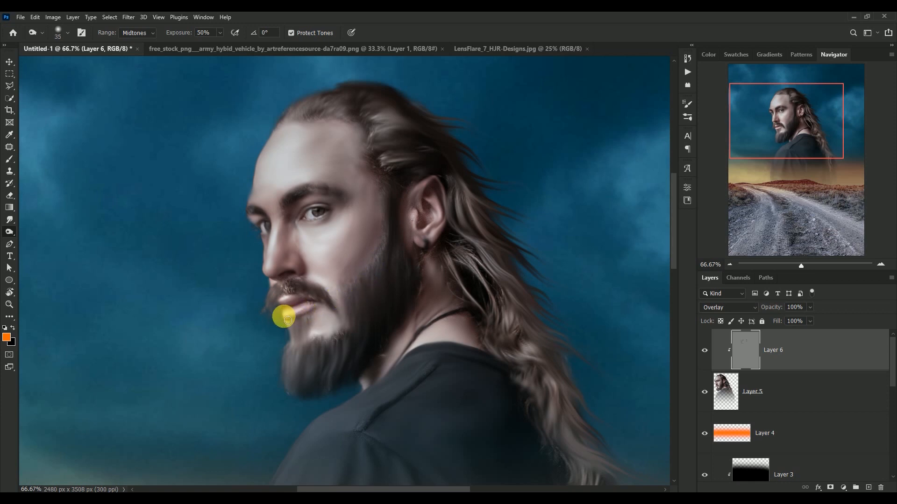
mouse_move(287, 319)
left_mouse_down()
mouse_move(317, 344)
mouse_move(283, 301)
mouse_move(360, 301)
mouse_move(417, 253)
mouse_move(445, 209)
mouse_move(523, 230)
mouse_move(750, 353)
mouse_move(679, 478)
left_mouse_up()
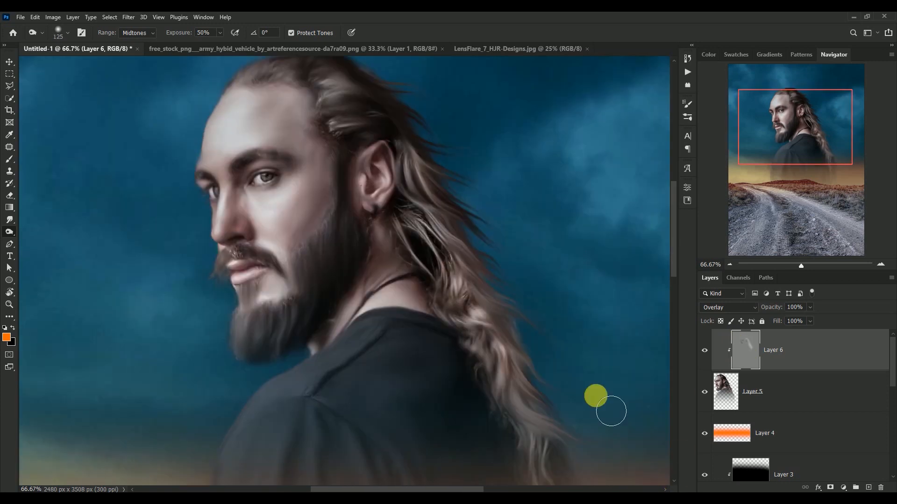
Compare the man with and without the dodge-and-burn layer, and review the whole composition.
left_click_drag(610, 411, 520, 264)
key("ctrl+minus")
key("ctrl+minus")
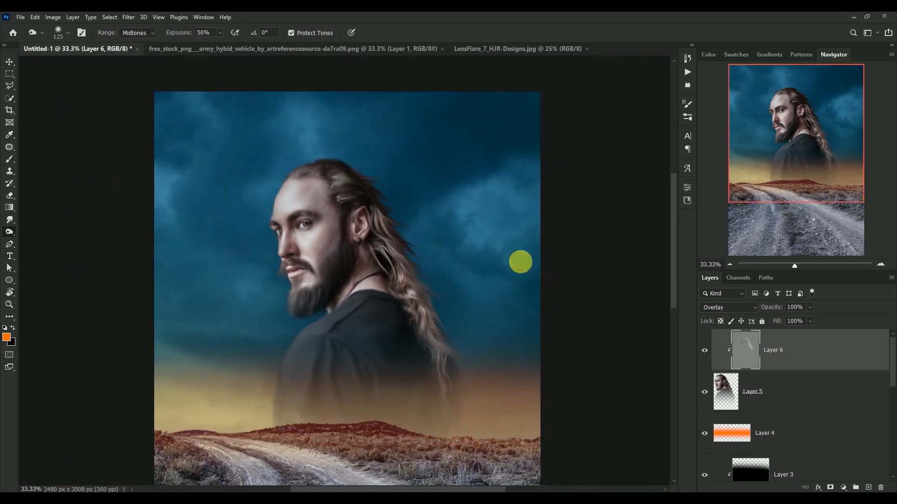
left_click(711, 354)
left_click(710, 354)
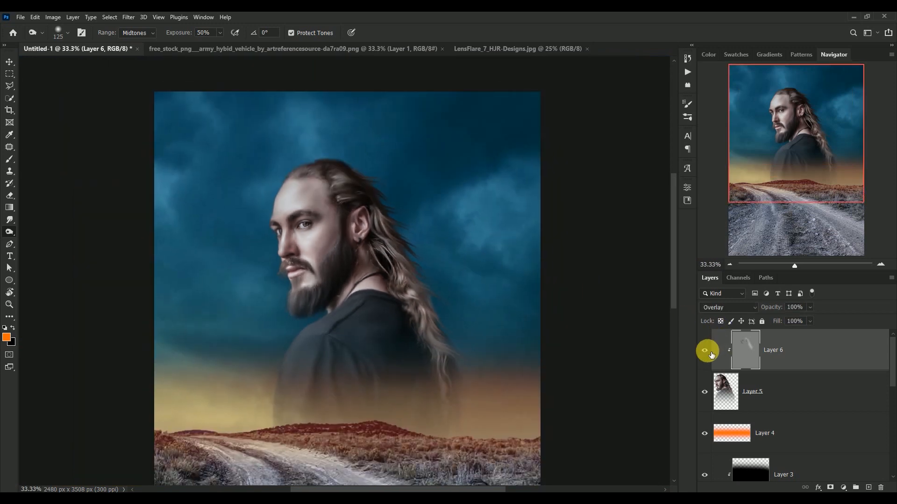
scroll(590, 254, "down", 1)
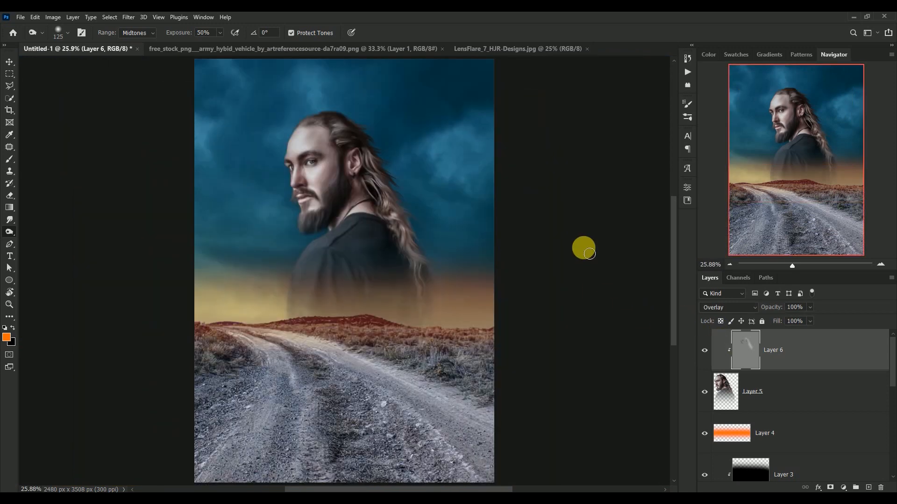
left_click(9, 63)
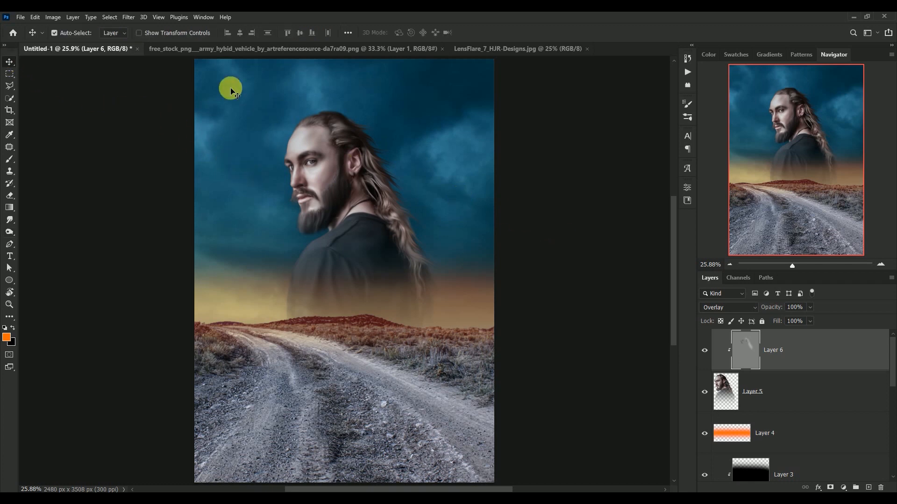
In the army vehicle PNG, lasso the vehicle and its ground shadow, leaving out the ArtReferenceSource watermark text.
left_click(233, 45)
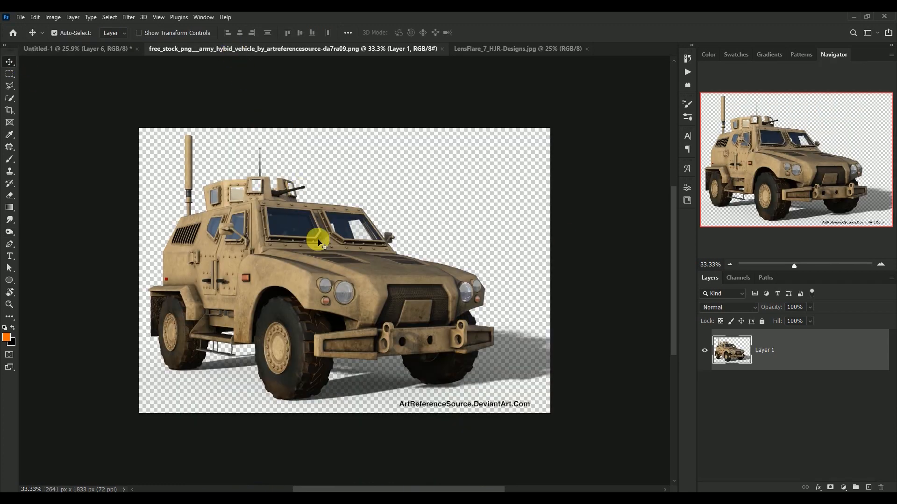
left_click(9, 88)
left_click(28, 85)
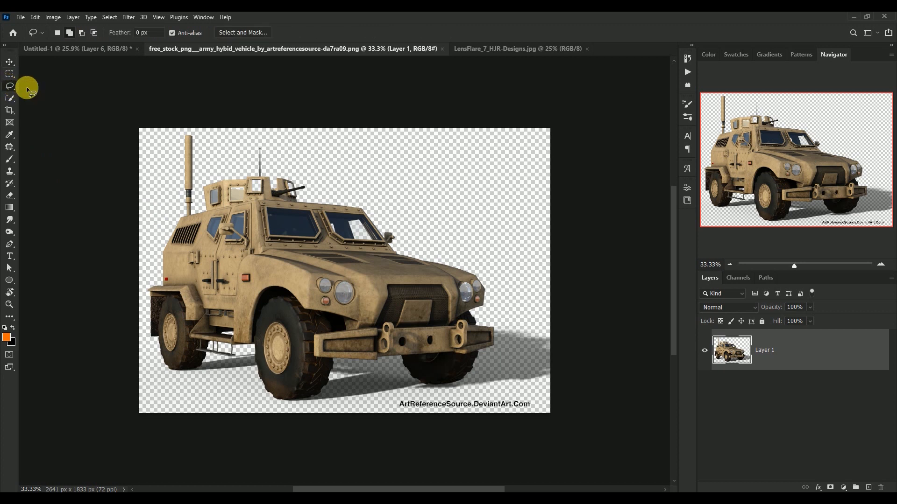
left_click_drag(170, 138, 158, 184)
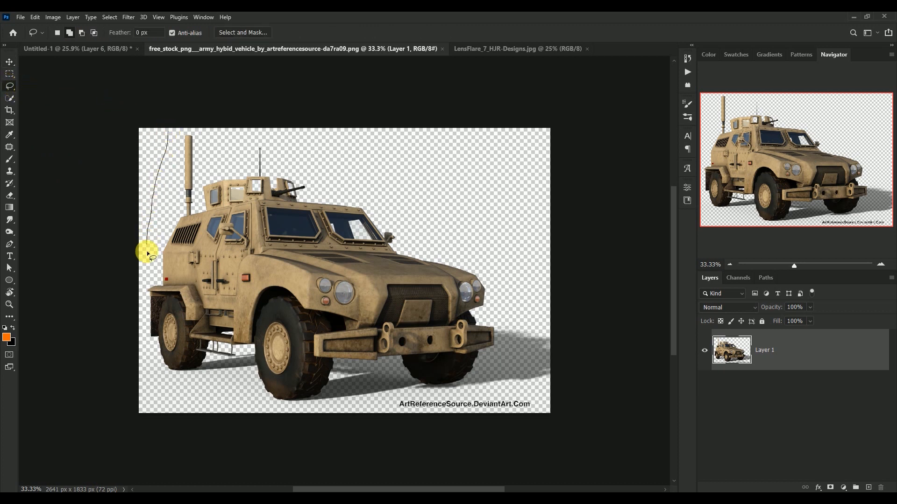
left_click_drag(147, 254, 147, 361)
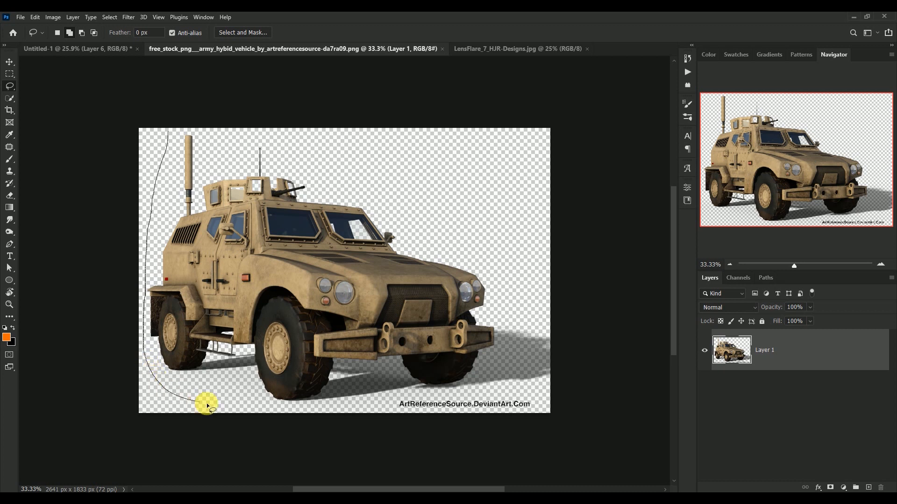
mouse_move(207, 406)
left_mouse_down()
mouse_move(301, 421)
mouse_move(377, 411)
left_mouse_up()
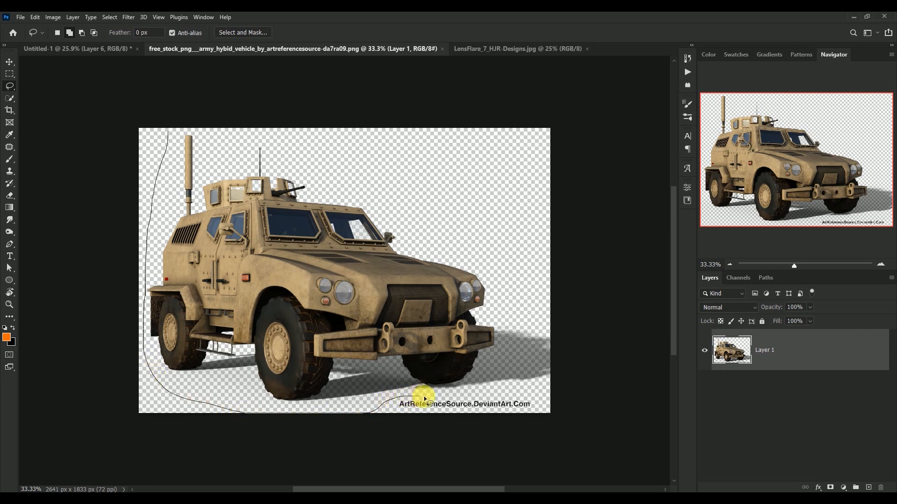
mouse_move(481, 403)
left_mouse_down()
mouse_move(579, 397)
mouse_move(594, 357)
mouse_move(590, 246)
mouse_move(506, 180)
mouse_move(377, 126)
mouse_move(255, 102)
mouse_move(165, 136)
left_mouse_up()
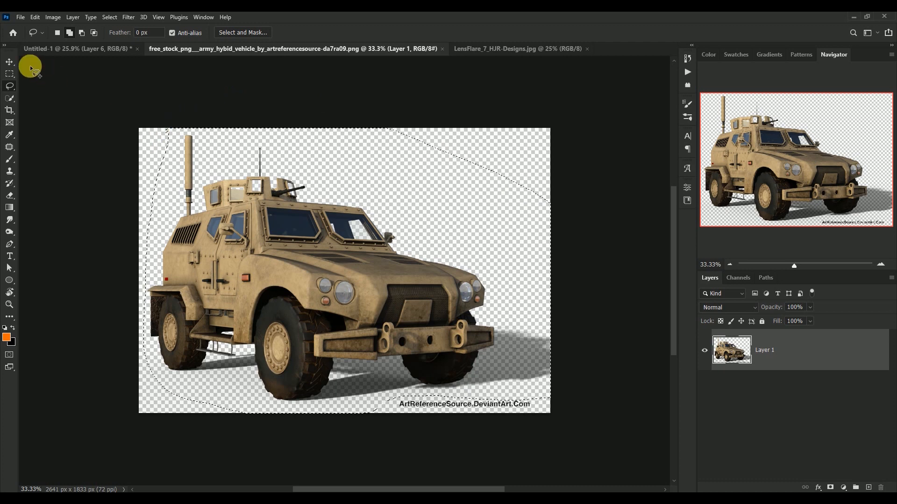
Bring the selected vehicle into Untitled-1 as a new layer over the road, and close the vehicle PNG document.
left_click(10, 62)
mouse_move(307, 269)
left_mouse_down()
mouse_move(104, 50)
mouse_move(290, 260)
mouse_move(327, 361)
mouse_move(352, 354)
left_mouse_up()
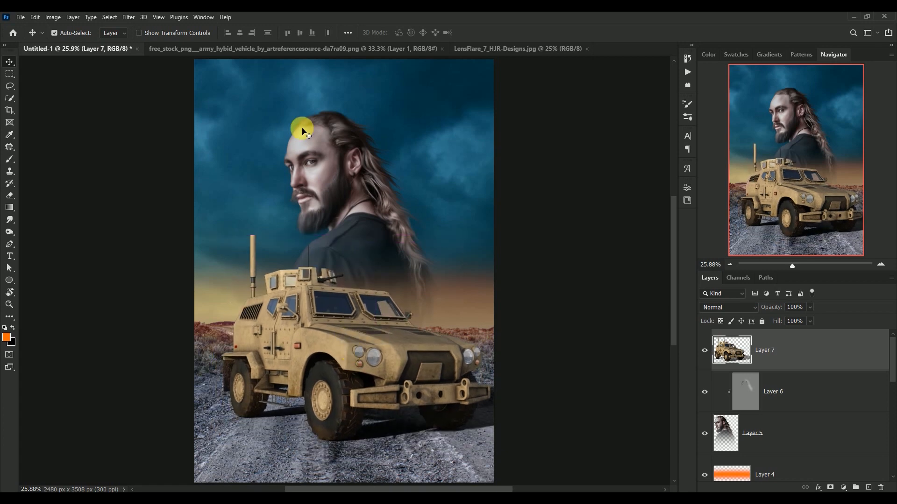
left_click(301, 50)
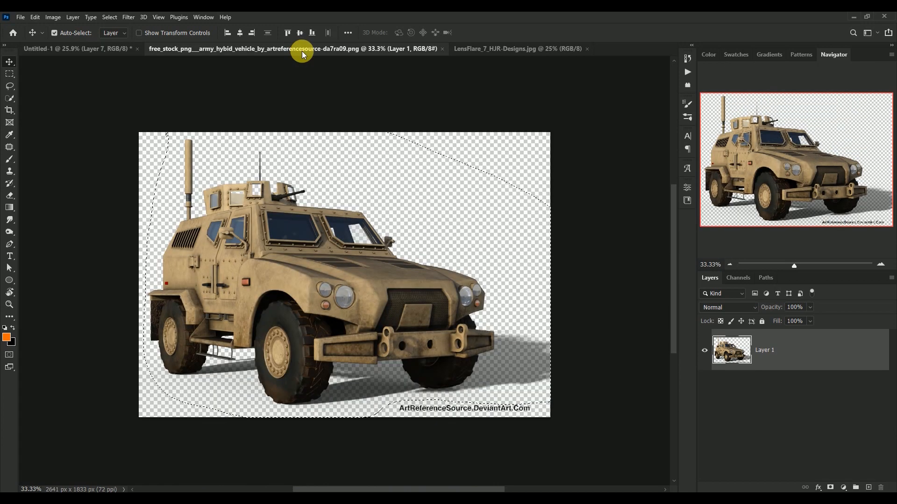
left_click(441, 49)
left_click_drag(349, 359, 345, 363)
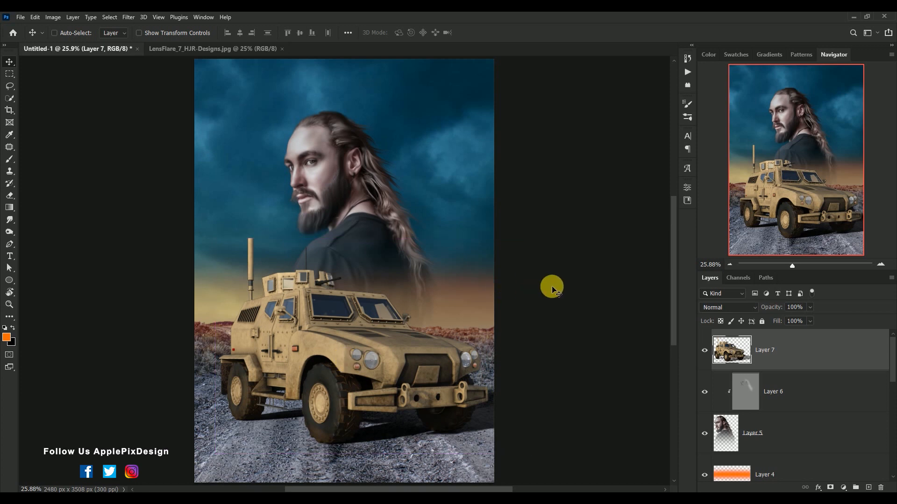
Scale the vehicle to about 94% and reposition it on the dirt road, slightly higher in front of the man.
key("ctrl+t")
left_click_drag(531, 239, 512, 252)
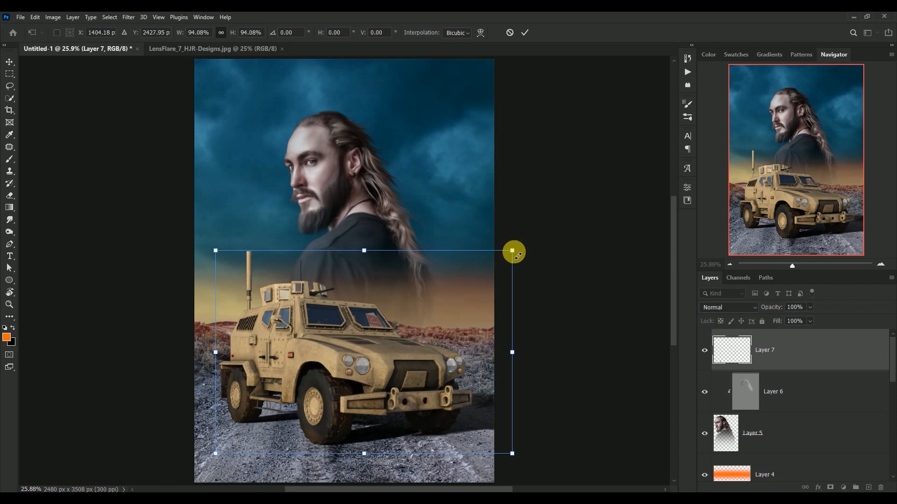
key("Return")
left_click_drag(336, 362, 350, 353)
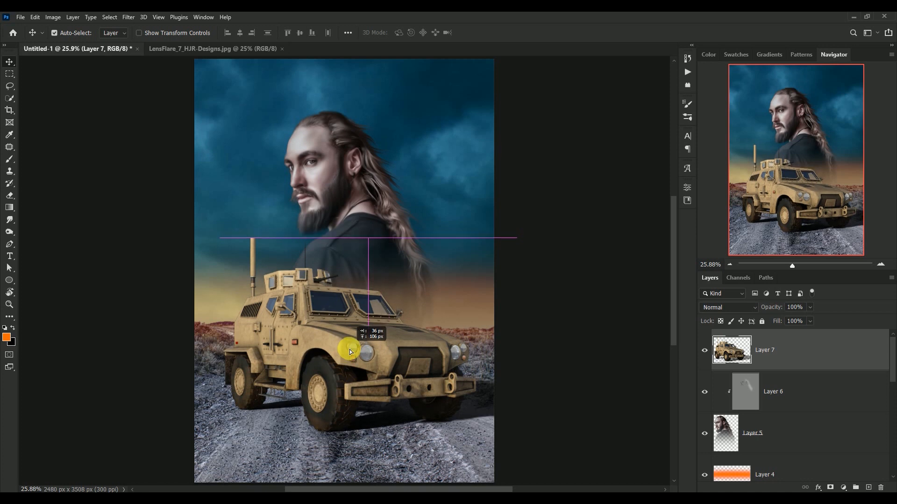
left_click_drag(351, 351, 351, 352)
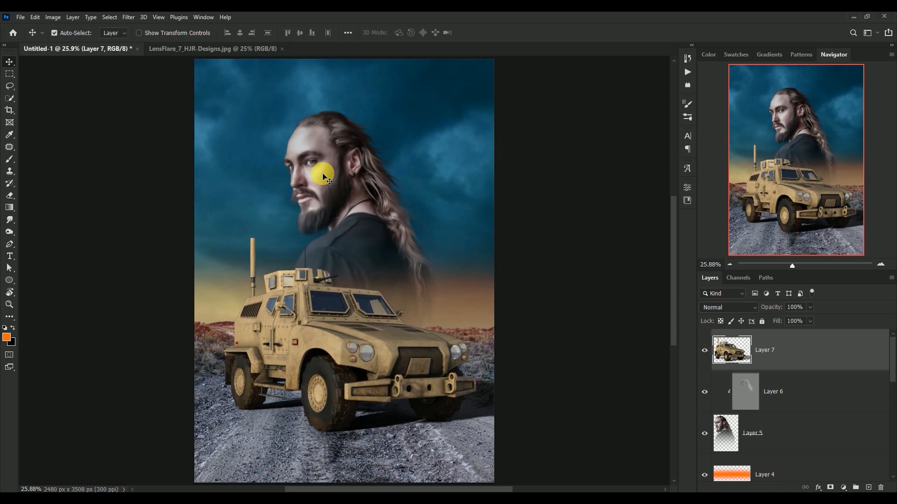
In the Camera Raw Filter, set the vehicle's Temperature to -30, Tint to +20, Highlights to -35 and Shadows to +51.
left_click(129, 17)
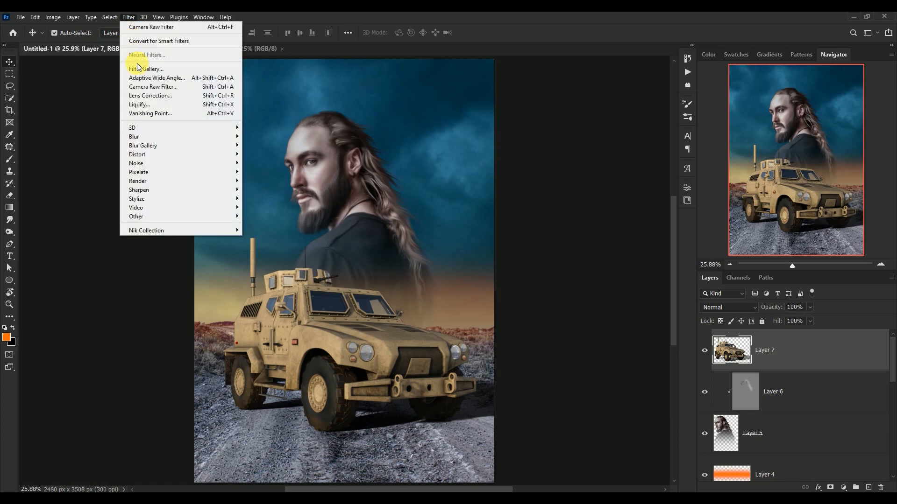
left_click(142, 87)
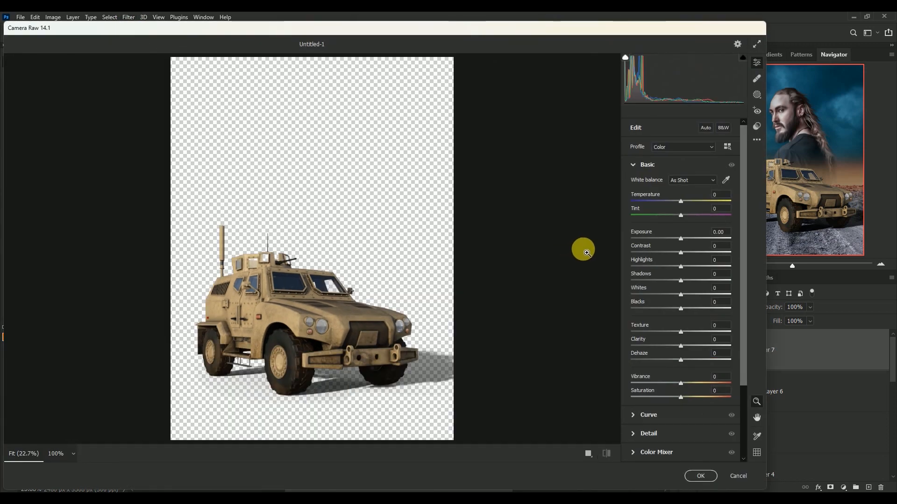
left_click(723, 200)
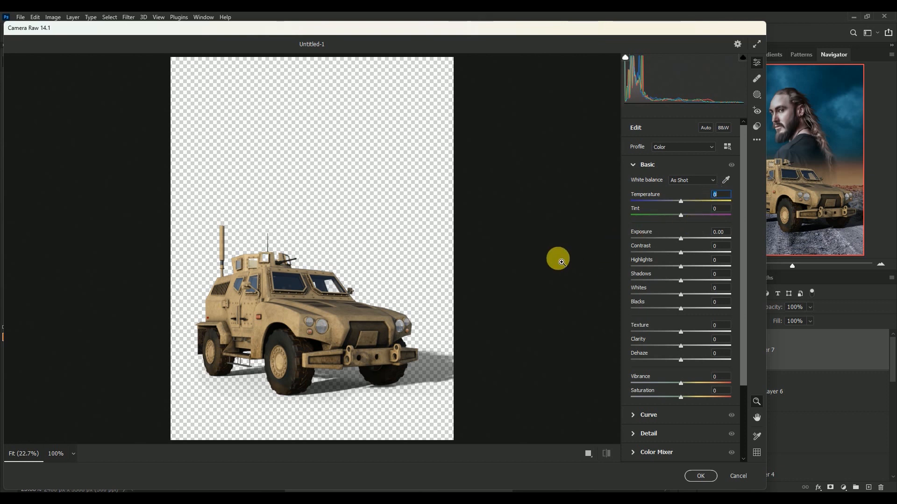
type("-30")
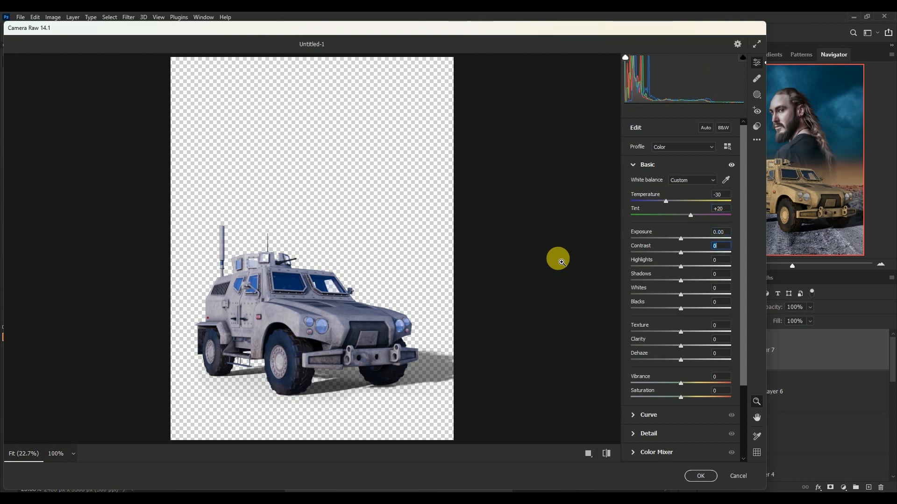
type("-35")
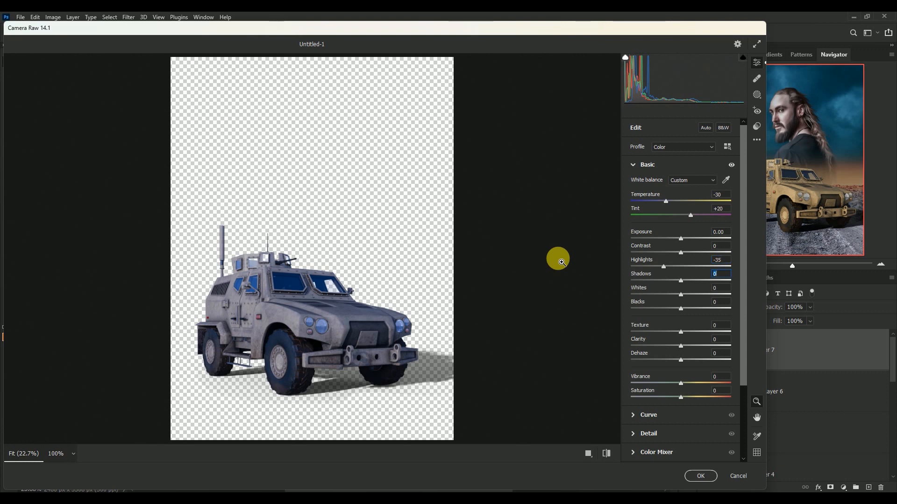
type("+51")
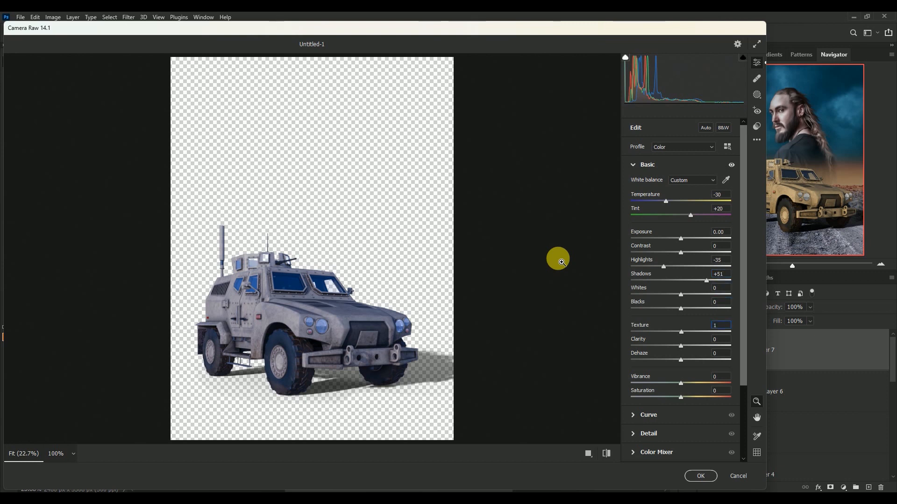
Set the vehicle's Texture to +100 and Clarity to +47, and apply the Camera Raw adjustments.
type("00")
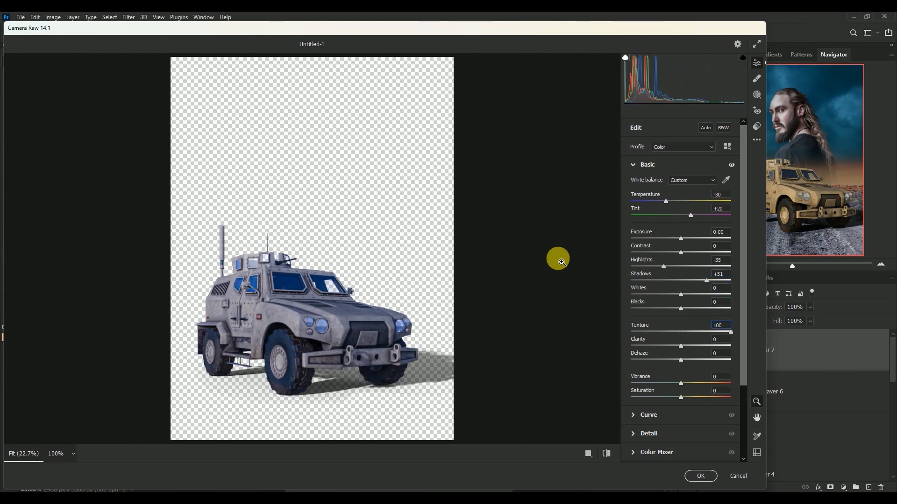
type("+4")
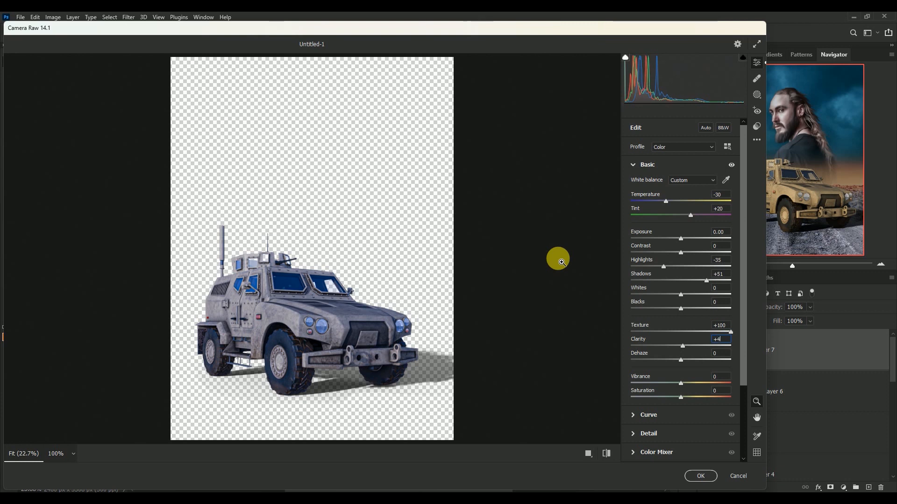
type("7")
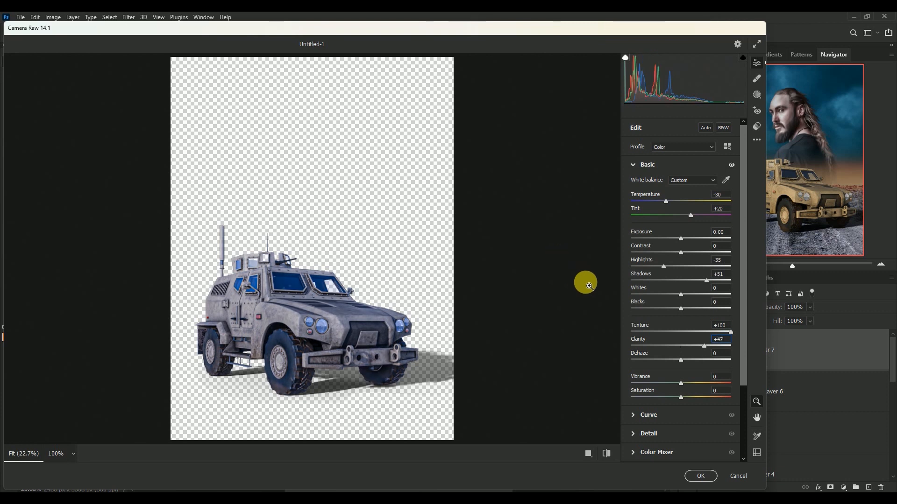
left_click(702, 476)
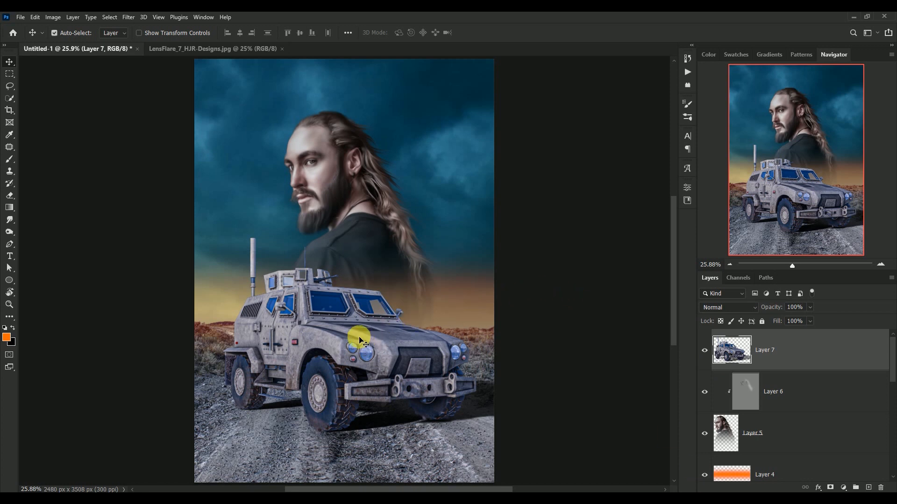
Move the vehicle a little lower on the road, keeping its horizontal position, and nudge it slightly back up.
left_click_drag(359, 339, 358, 347)
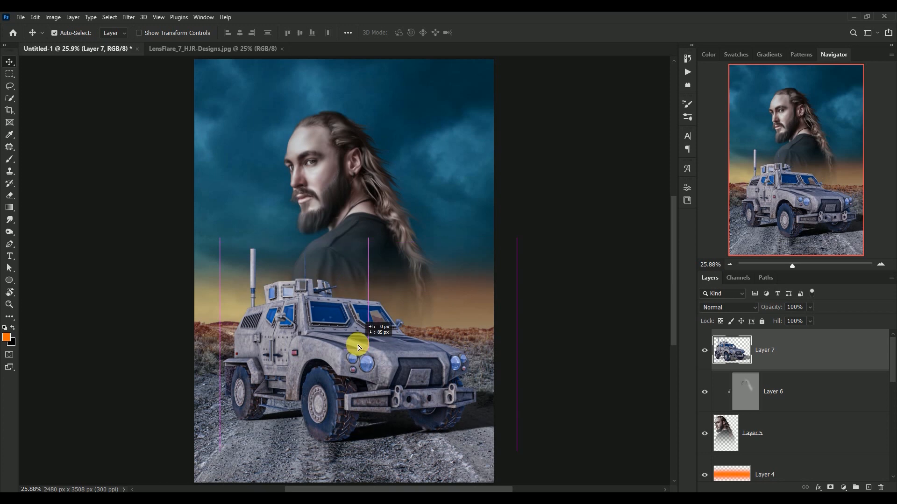
left_click_drag(358, 346, 358, 345)
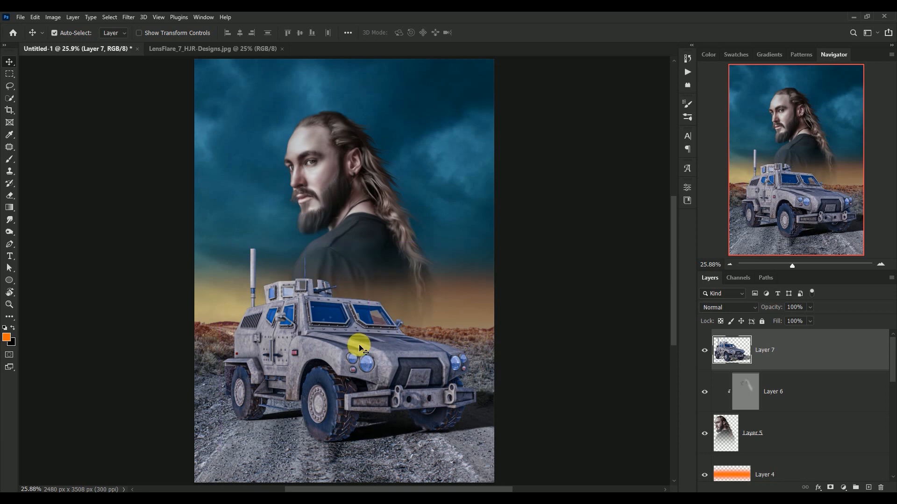
key("Up")
key("Up")
key("Up")
key("Up")
key("Up")
key("Up")
key("Up")
key("Up")
key("Up")
key("Up")
key("Up")
key("Up")
key("Up")
key("Up")
key("Up")
key("Up")
key("Up")
key("Up")
key("Up")
key("Up")
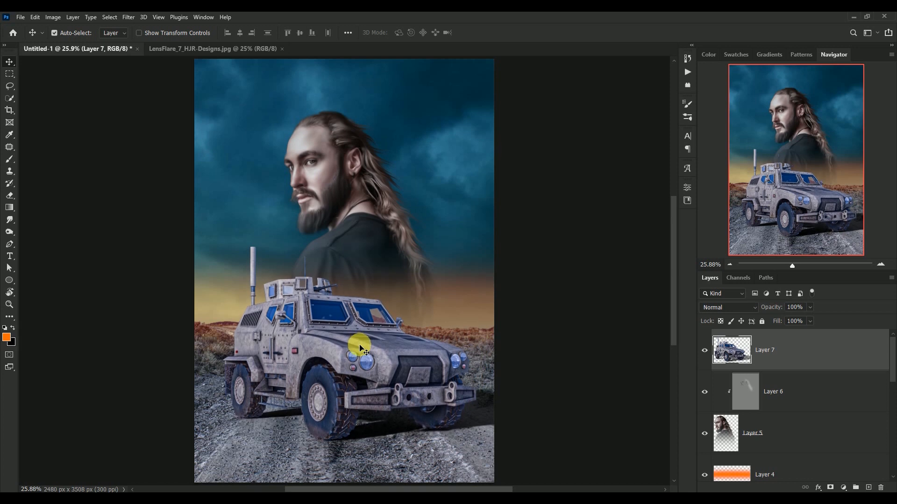
key("Up")
key("Up")
key("Up")
key("Up")
key("Up")
key("Up")
key("Up")
key("Up")
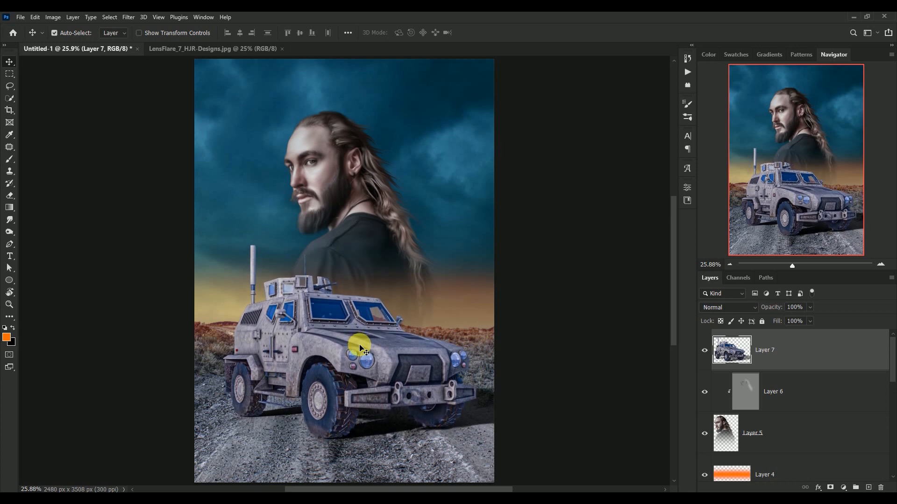
Add a new layer clipped to the vehicle, filled with 50% Gray and set to Overlay blending.
left_click(869, 488)
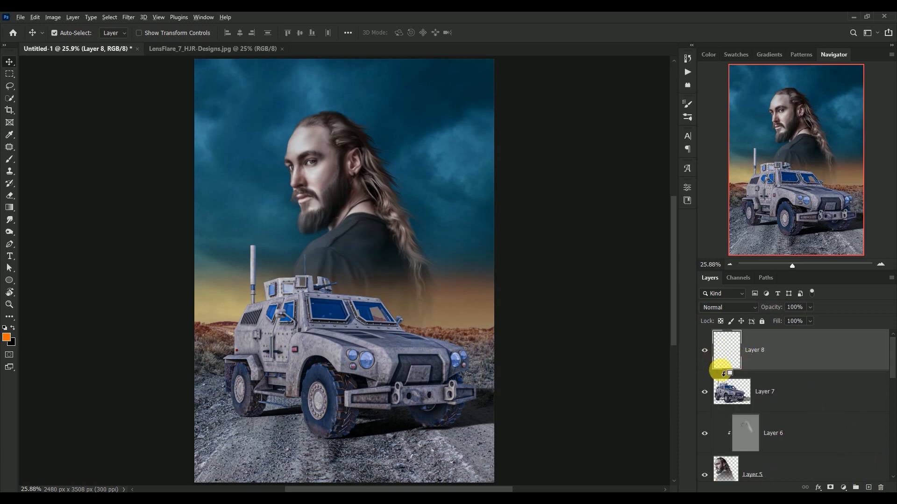
left_click(723, 374, "alt")
left_click(35, 16)
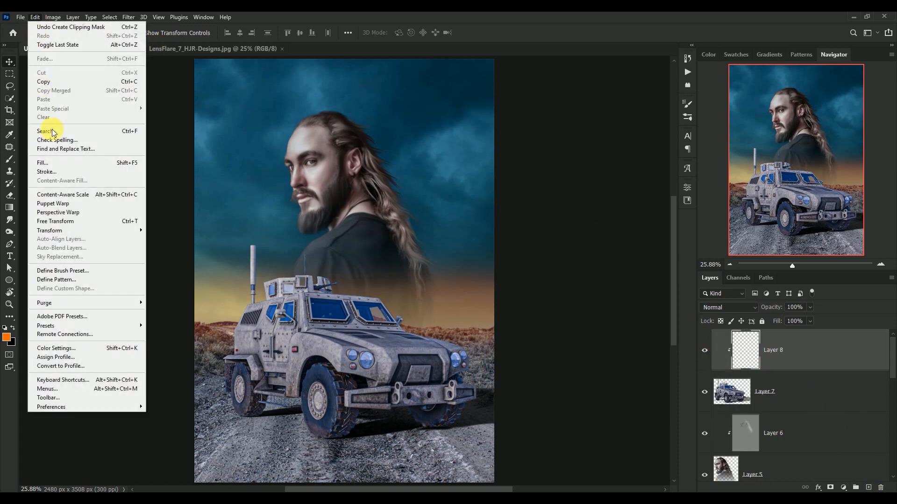
left_click(46, 163)
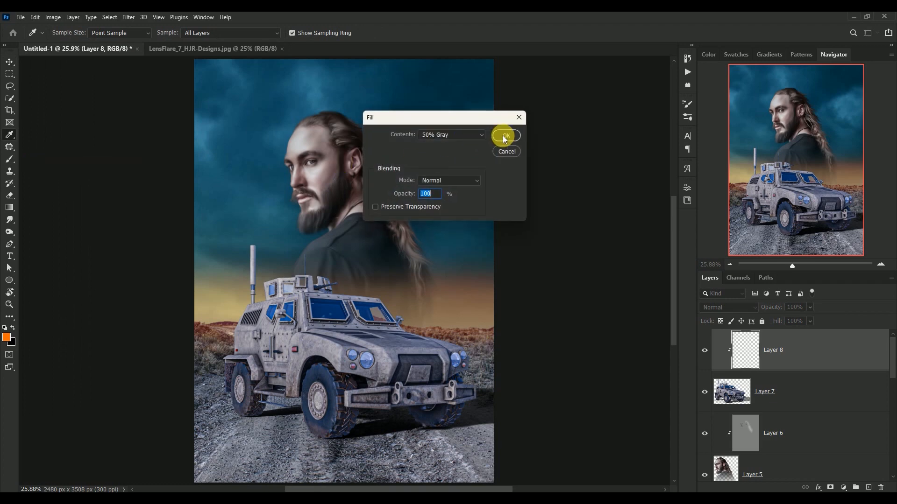
left_click(505, 135)
left_click(740, 306)
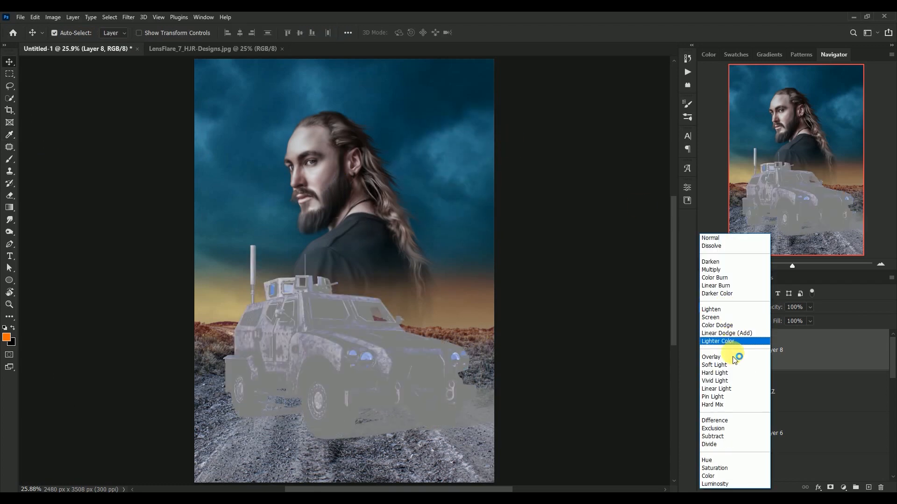
left_click(732, 357)
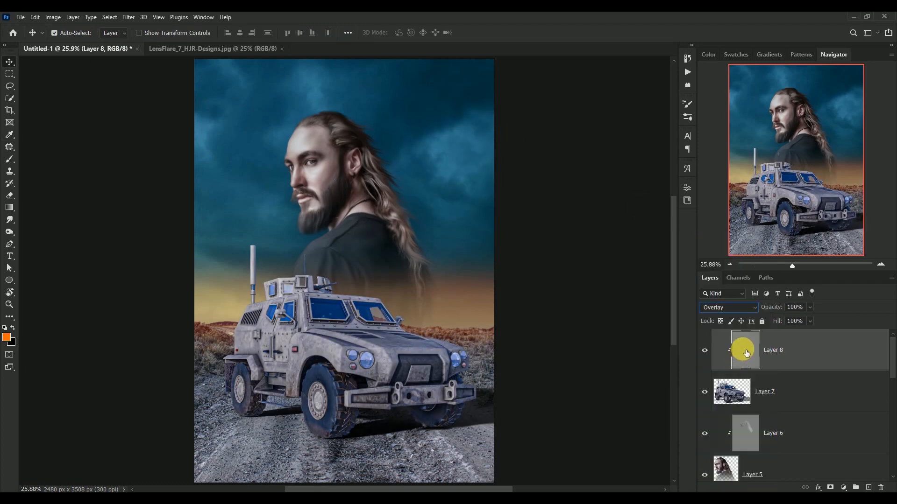
Darken the vehicle's hood, body, bumper and wheels on the clipped gray layer with the Burn tool, using Midtones range and 50% exposure.
left_click(593, 298)
key("ctrl+plus")
key("ctrl+plus")
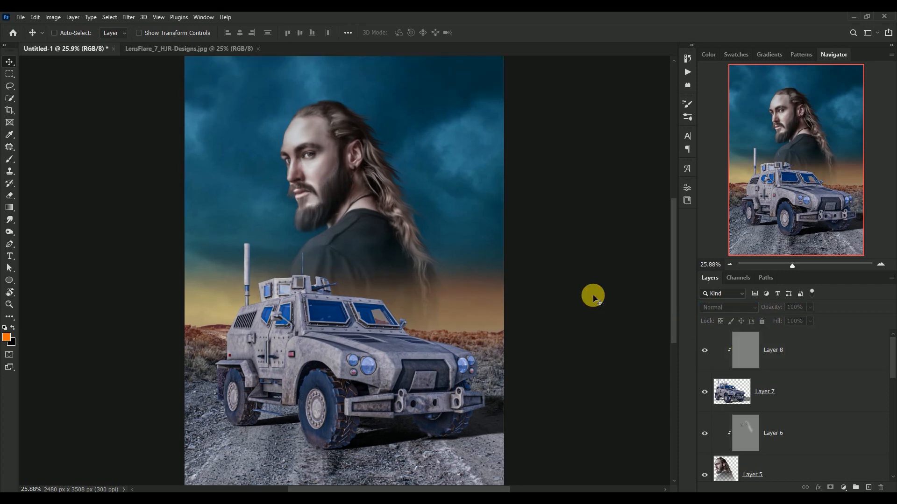
left_click_drag(373, 299, 395, 149)
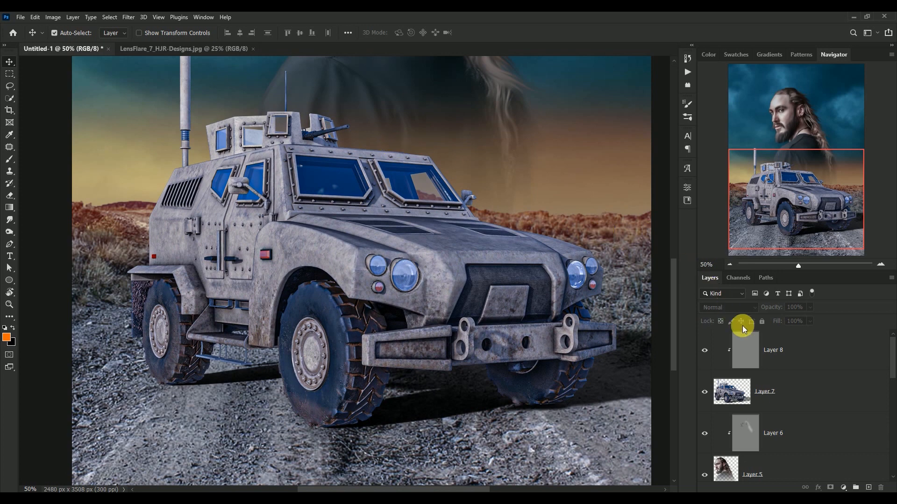
left_click(745, 348)
left_click(9, 233)
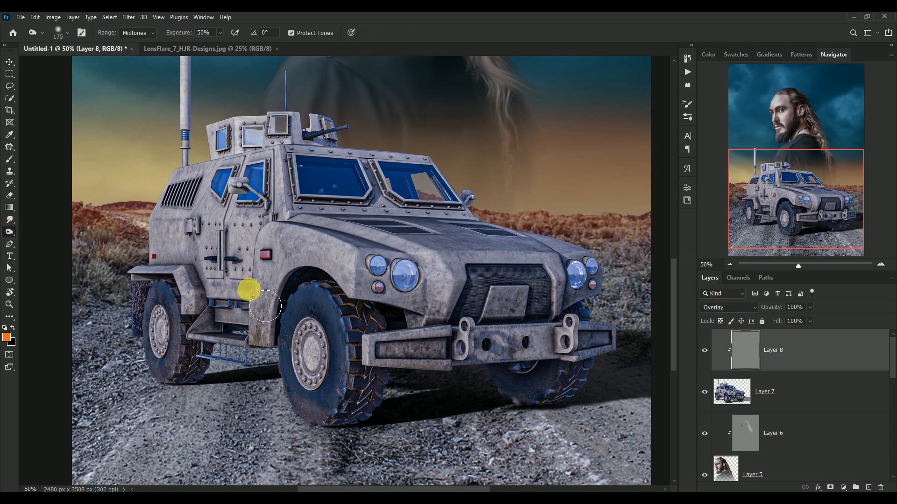
key("bracketleft")
key("bracketleft")
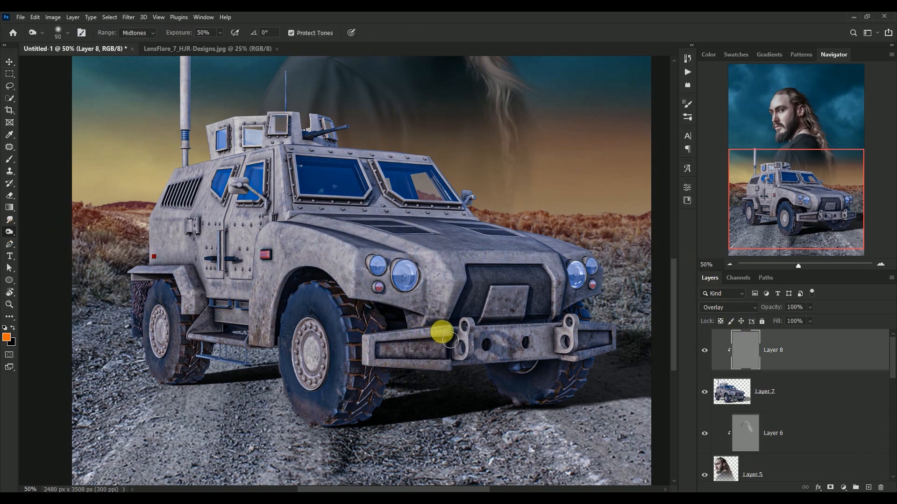
mouse_move(452, 341)
left_mouse_down()
mouse_move(383, 344)
mouse_move(377, 371)
mouse_move(447, 376)
mouse_move(528, 355)
mouse_move(485, 340)
mouse_move(559, 352)
mouse_move(489, 365)
mouse_move(600, 335)
mouse_move(621, 344)
mouse_move(582, 366)
mouse_move(570, 351)
mouse_move(578, 354)
mouse_move(581, 332)
mouse_move(546, 315)
mouse_move(534, 330)
mouse_move(470, 334)
mouse_move(479, 342)
mouse_move(474, 362)
mouse_move(355, 370)
mouse_move(360, 376)
mouse_move(331, 319)
mouse_move(343, 324)
mouse_move(339, 314)
mouse_move(354, 347)
mouse_move(360, 408)
mouse_move(333, 428)
mouse_move(322, 381)
mouse_move(578, 405)
mouse_move(584, 393)
mouse_move(546, 411)
mouse_move(523, 401)
mouse_move(193, 383)
mouse_move(200, 353)
mouse_move(179, 339)
mouse_move(193, 352)
mouse_move(197, 332)
mouse_move(181, 302)
mouse_move(199, 381)
mouse_move(183, 372)
mouse_move(201, 338)
mouse_move(249, 354)
mouse_move(266, 348)
mouse_move(287, 238)
mouse_move(406, 283)
left_mouse_up()
key("bracketright")
key("bracketright")
key("bracketleft")
key("bracketleft")
key("bracketright")
key("bracketright")
key("bracketright")
key("bracketright")
key("bracketright")
key("bracketright")
key("bracketright")
key("bracketleft")
key("bracketleft")
key("bracketleft")
key("bracketleft")
key("bracketleft")
key("bracketleft")
key("bracketright")
key("bracketright")
key("bracketright")
key("bracketleft")
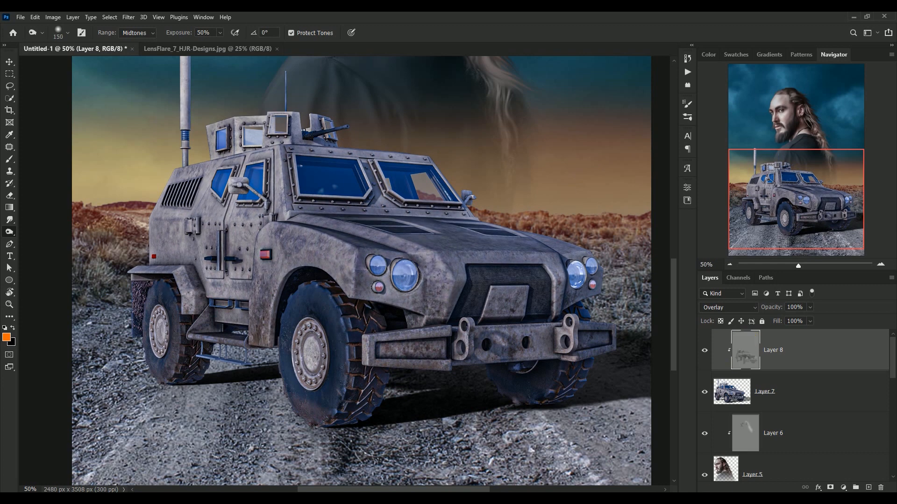
left_click_drag(591, 348, 606, 363)
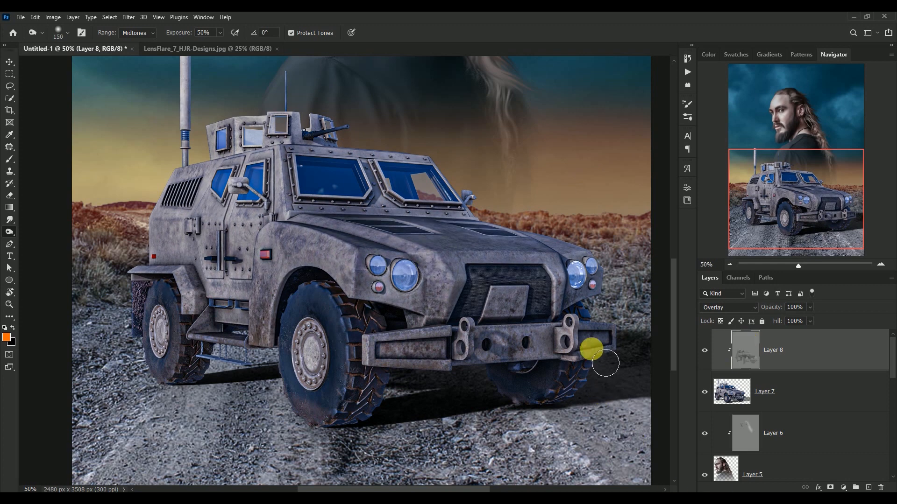
Compare the whole composite with and without the vehicle's clipped shading layer.
key("ctrl+minus")
key("ctrl+minus")
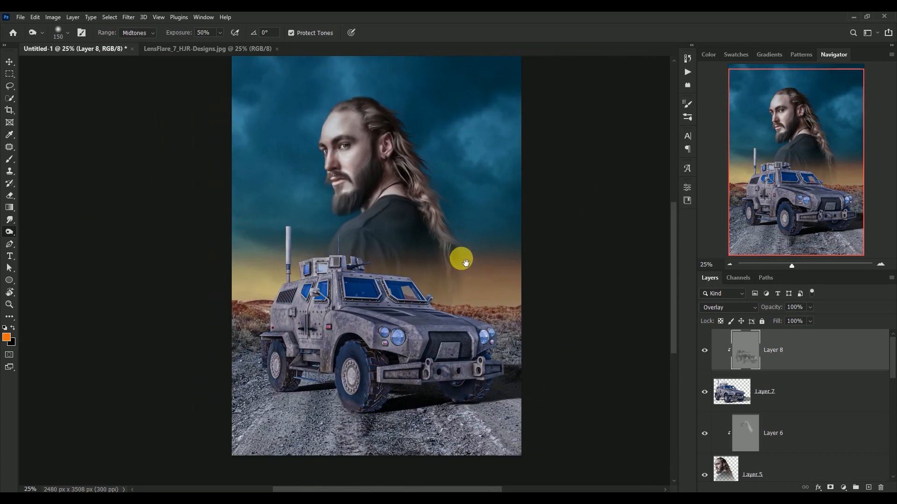
left_click(705, 351)
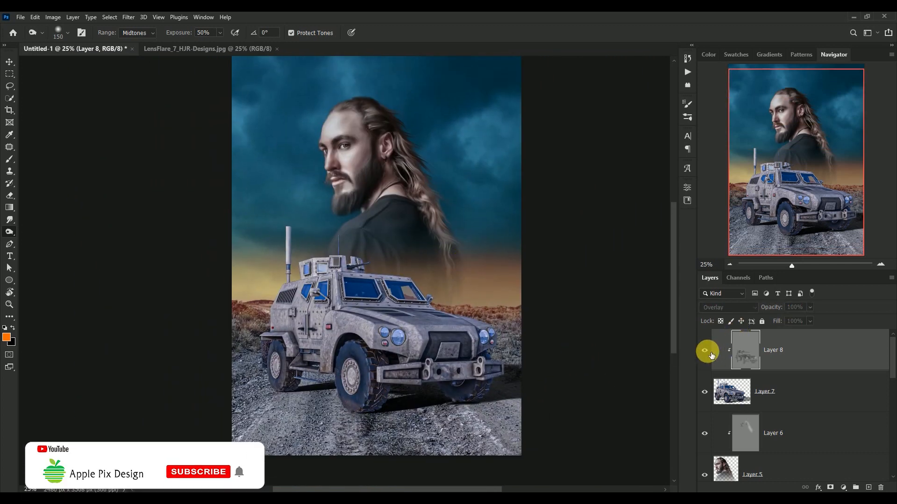
left_click(705, 351)
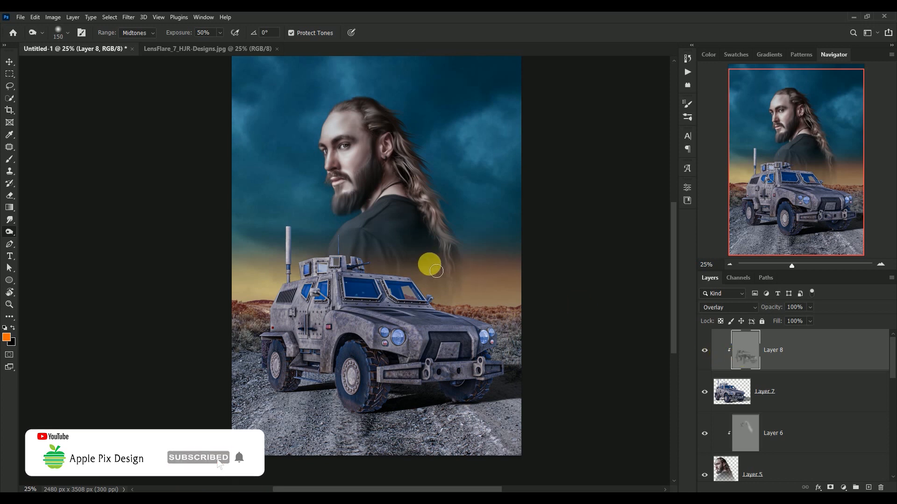
left_click_drag(428, 262, 420, 284)
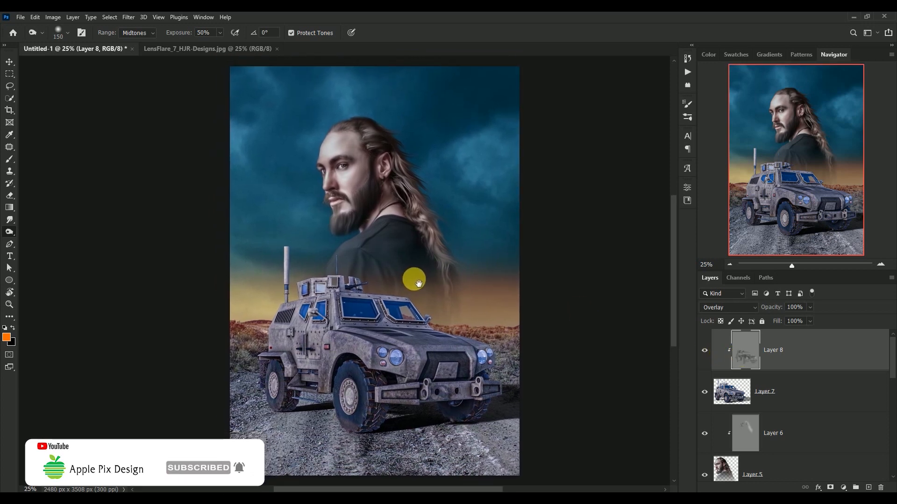
Bring the lens flare image into Untitled-1 as a new top layer and close LensFlare_7_HJR-Designs.jpg.
left_click(10, 62)
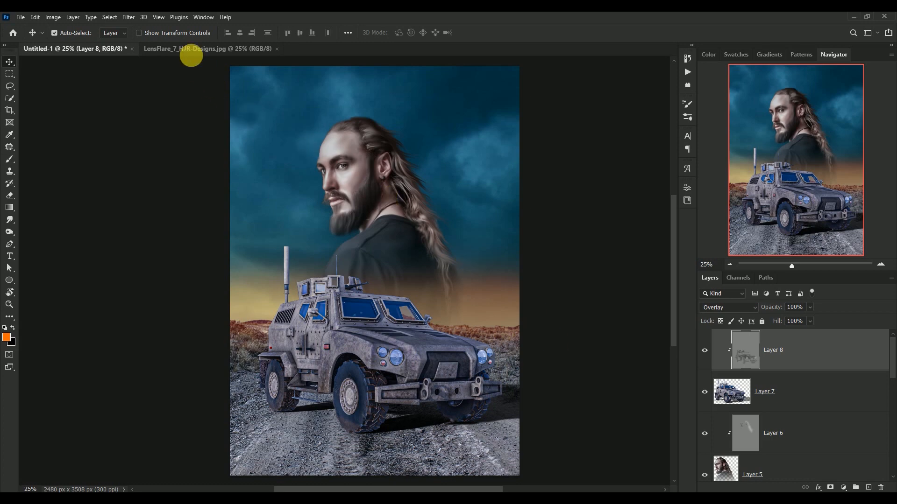
left_click(192, 49)
left_click_drag(335, 267, 362, 262)
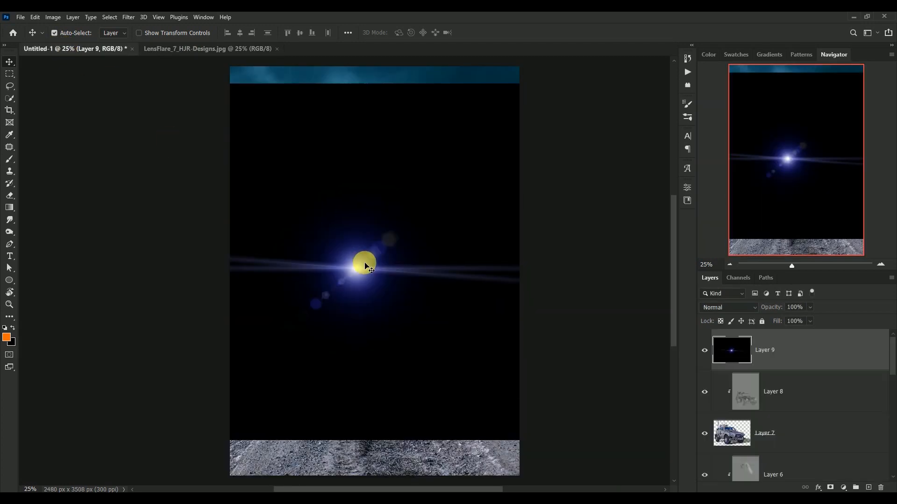
left_click(228, 48)
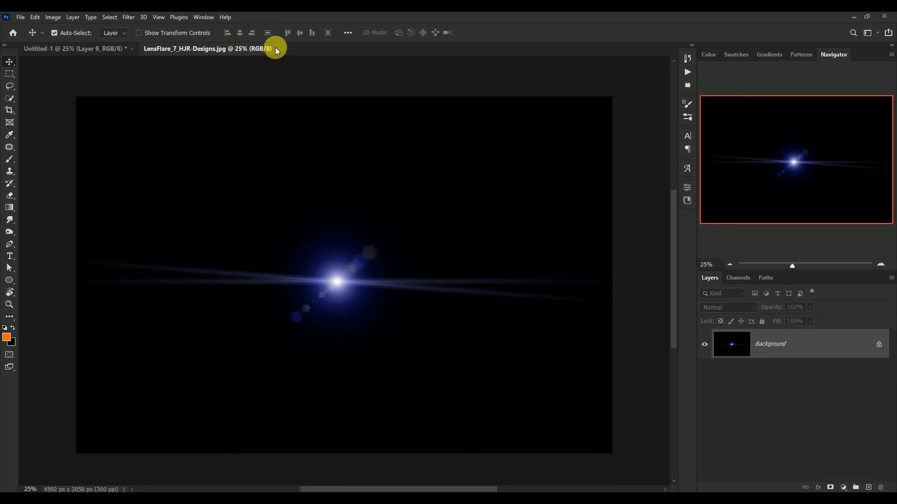
left_click(277, 48)
left_click_drag(361, 249, 366, 251)
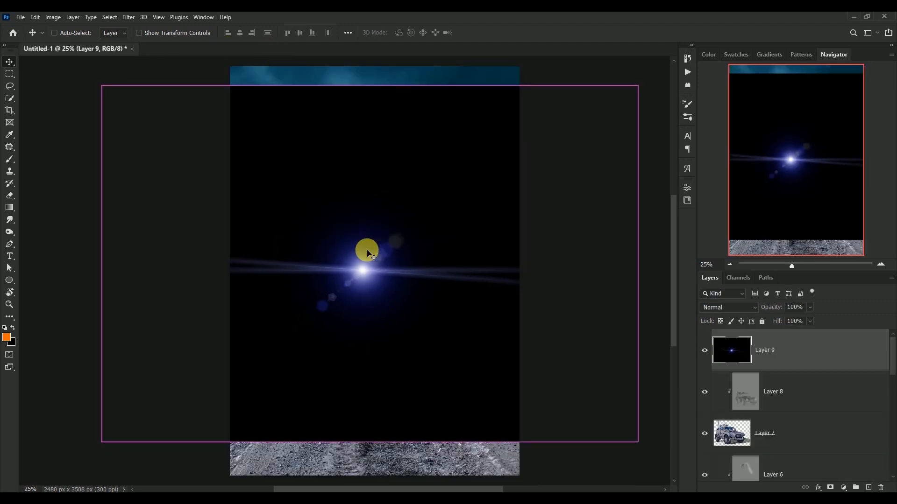
Scale the lens flare layer down to about 25% over the vehicle and set its blending mode to Screen.
key("ctrl+t")
left_click_drag(638, 441, 256, 153)
left_click_drag(168, 140, 430, 345)
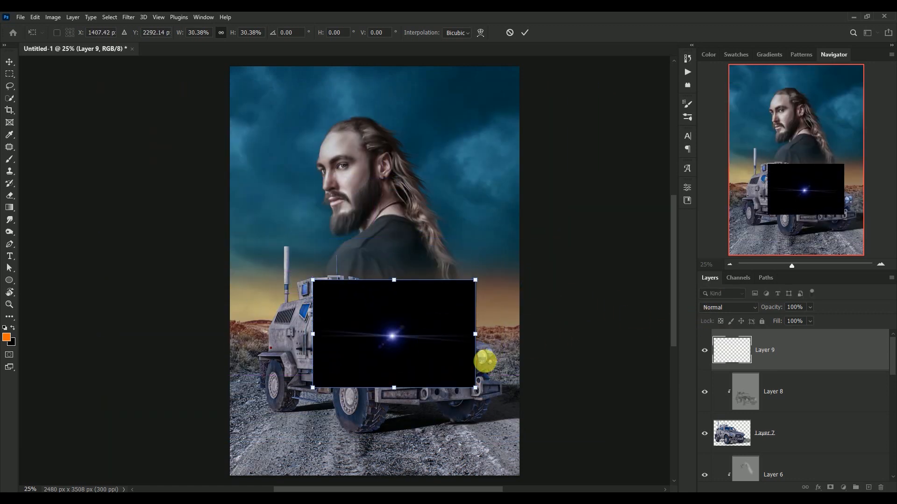
left_click_drag(475, 387, 446, 369)
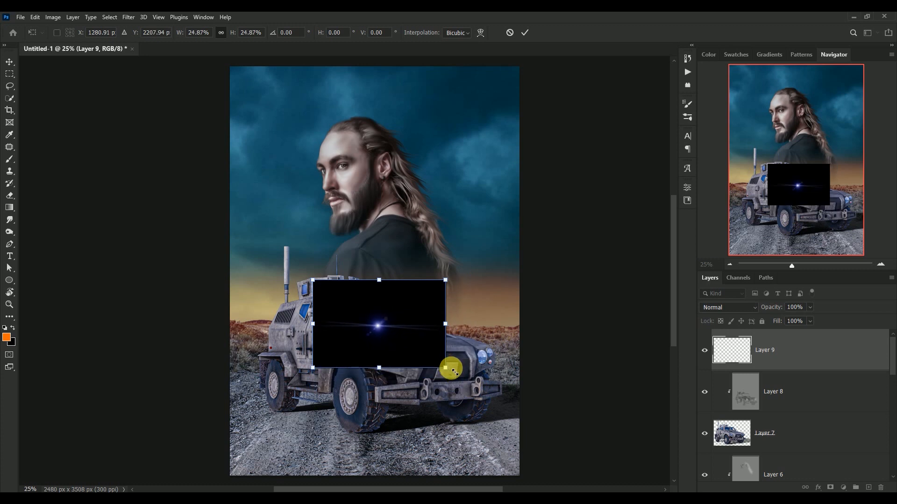
key("Return")
left_click(708, 310)
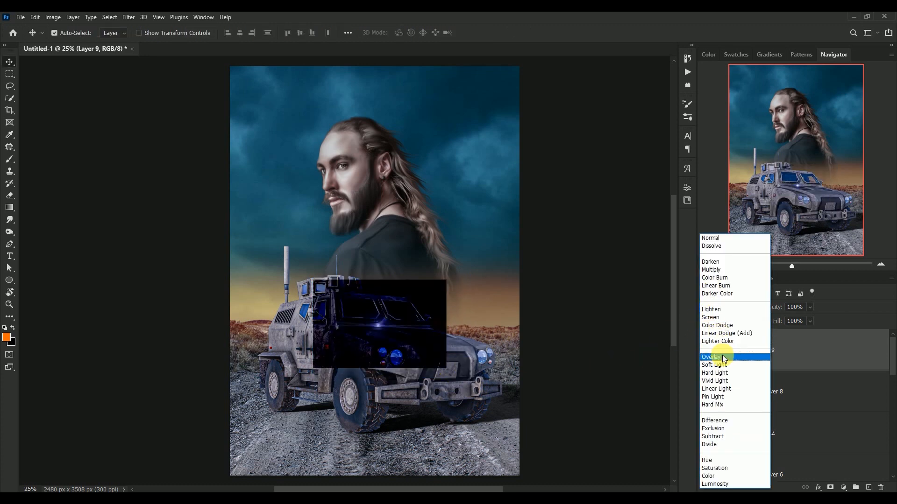
left_click(727, 319)
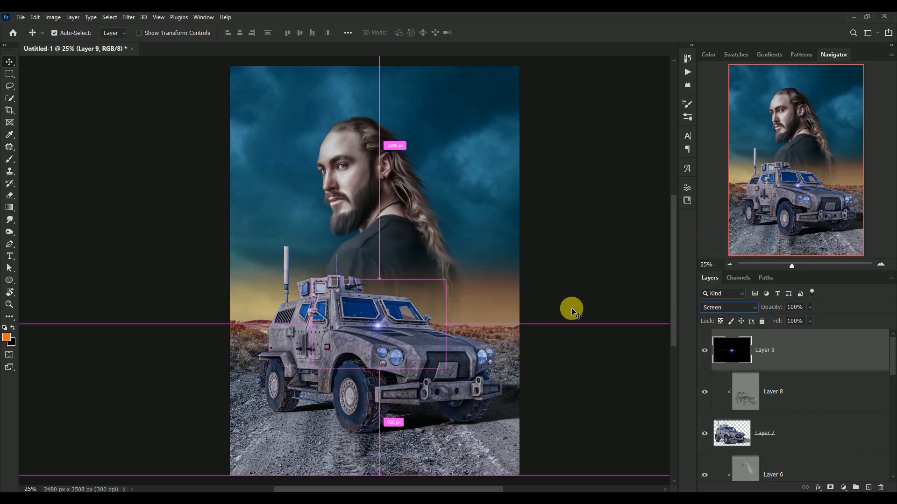
Enlarge the flare to about 185% and center its glow on the large headlight nearest the front wheel.
key("ctrl+t")
left_click_drag(382, 316, 404, 350)
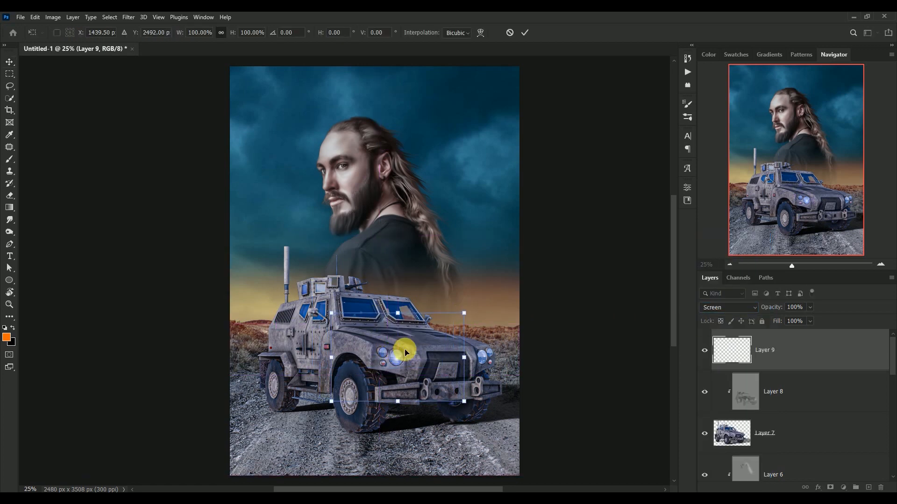
left_click_drag(464, 313, 562, 208)
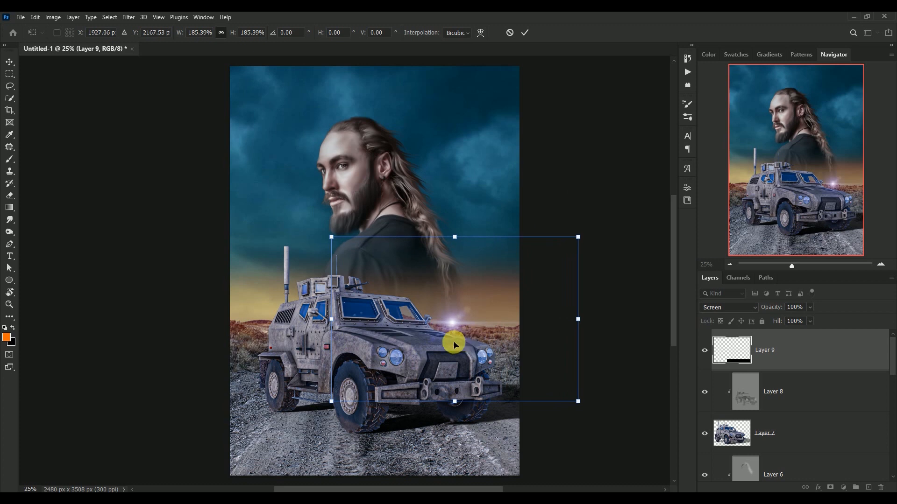
left_click_drag(431, 335, 397, 361)
key("Return")
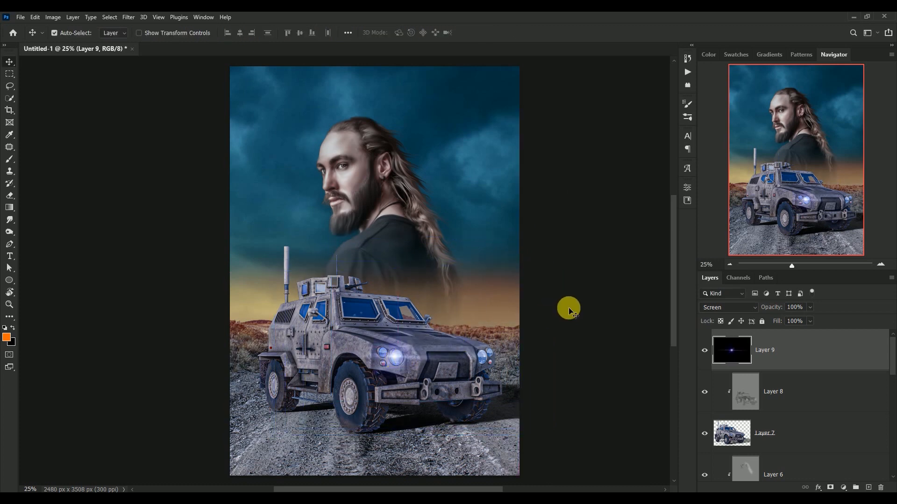
Duplicate the flare layer and place the copy over the large headlight on the far side of the grille.
left_click_drag(726, 345, 869, 488)
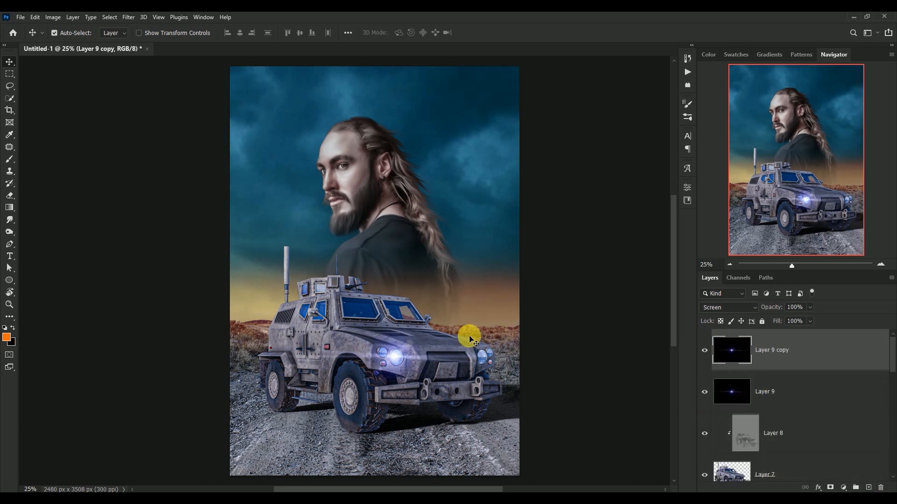
key("ctrl+t")
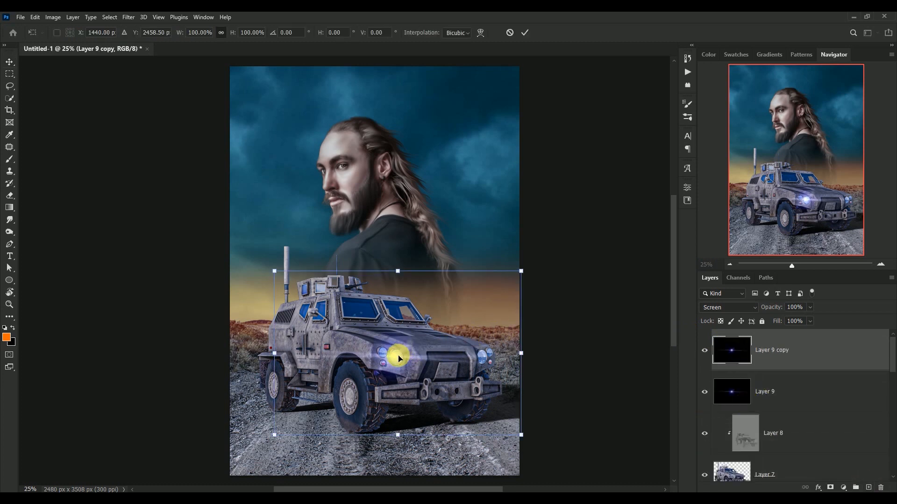
left_click_drag(398, 359, 483, 358)
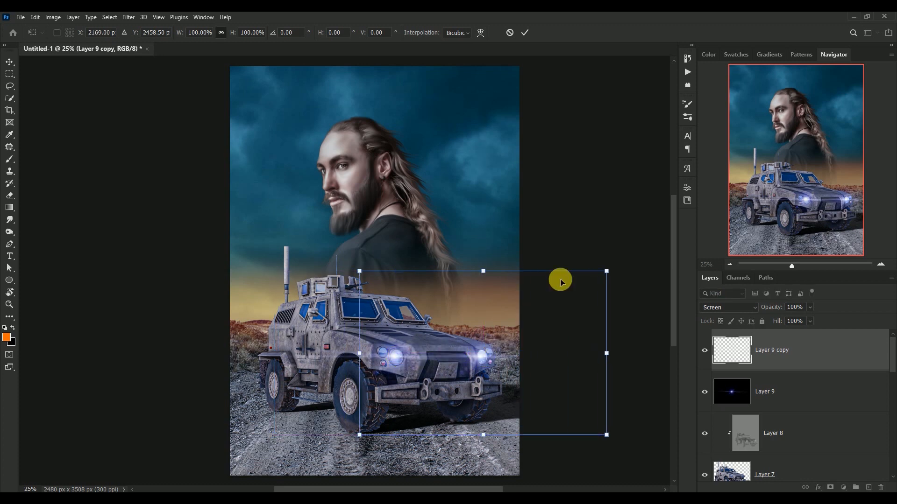
key("Return")
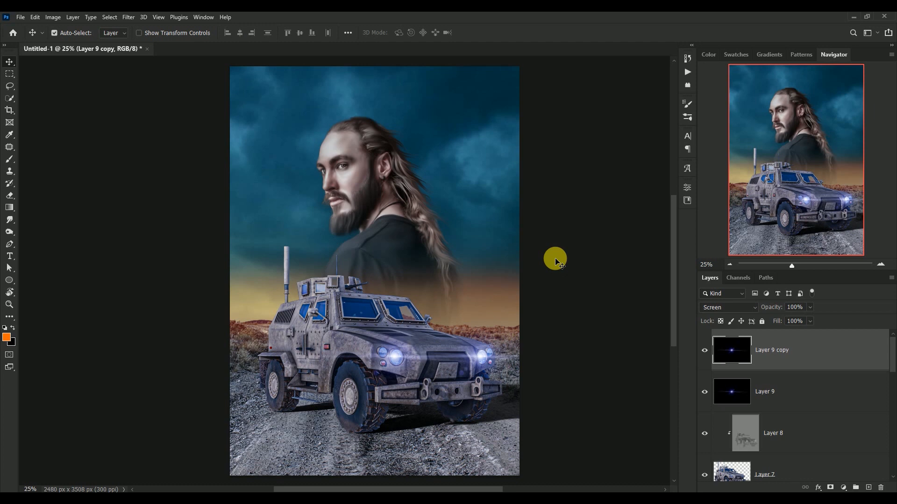
Duplicate the flare again and place this copy over the small lamp beside the near-side large headlight.
left_click_drag(733, 351, 869, 487)
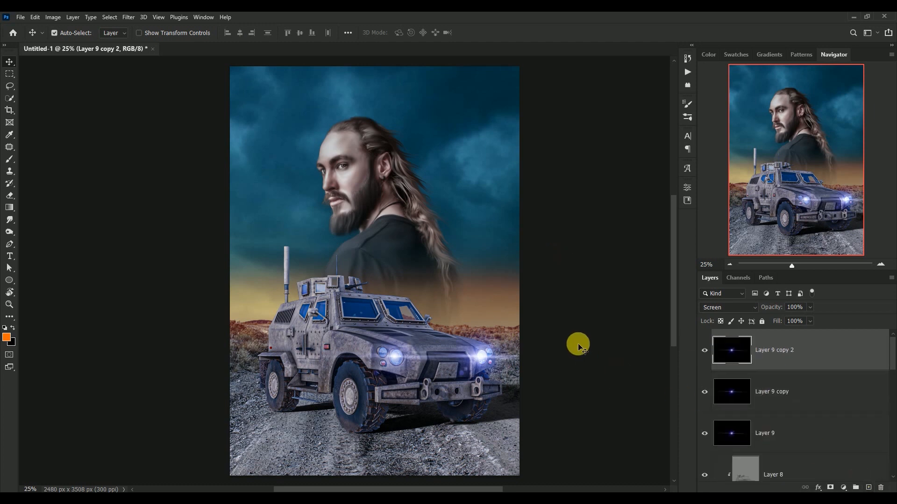
key("ctrl+t")
left_click_drag(486, 354, 385, 352)
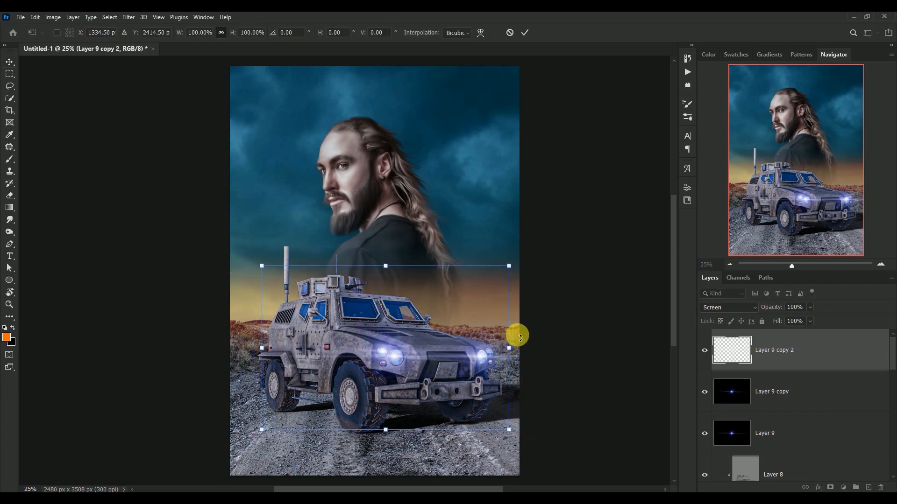
key("Return")
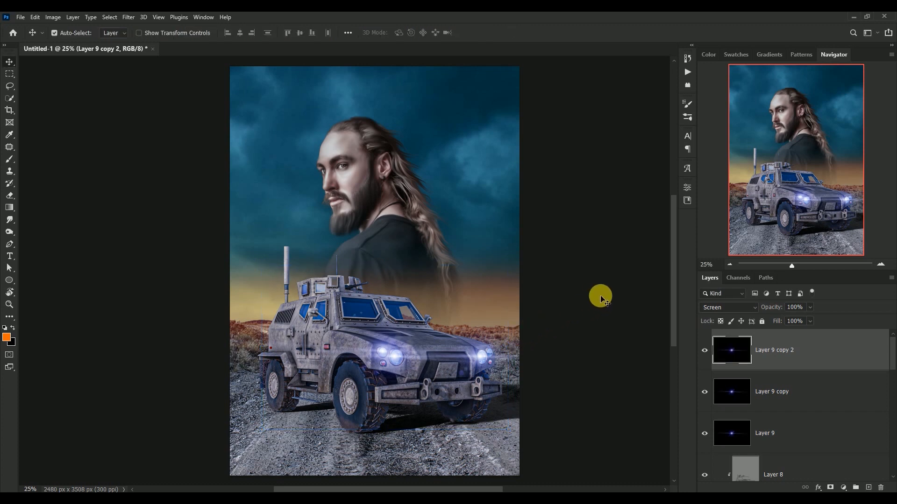
Add another flare copy over the small outer lamp beside the far-side large headlight.
left_click_drag(731, 352, 870, 488)
key("ctrl+t")
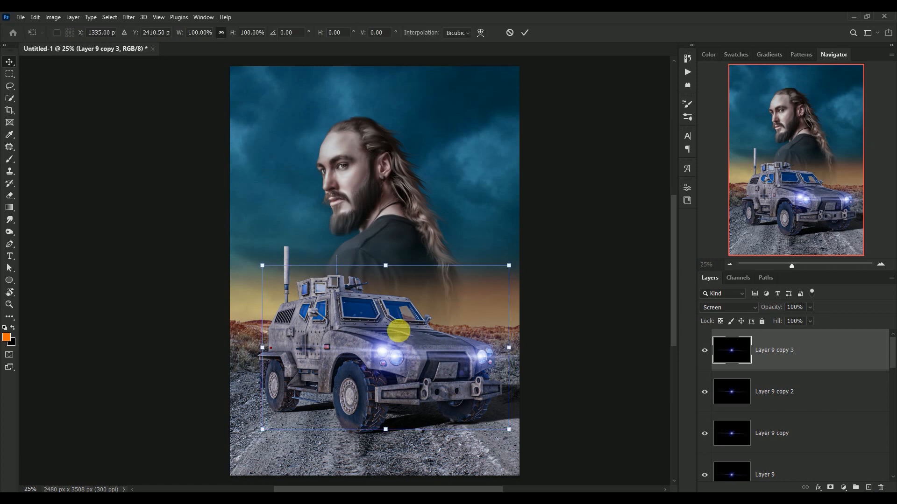
left_click_drag(382, 351, 491, 352)
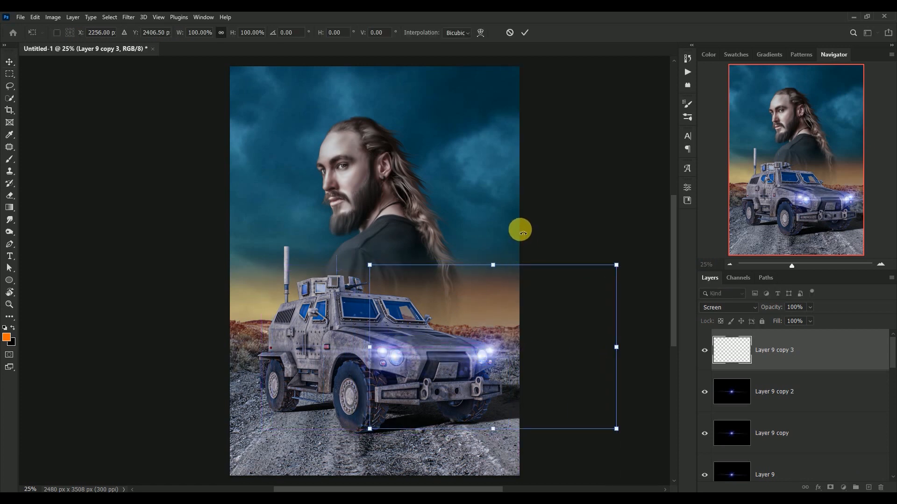
key("Return")
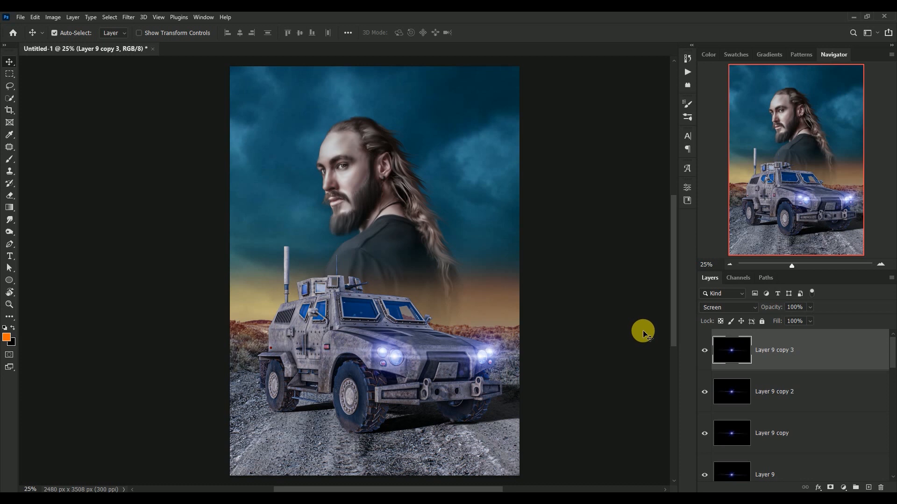
Merge the four headlight flare layers into one and set the merged layer's blending mode to Screen.
left_click(743, 471, "shift")
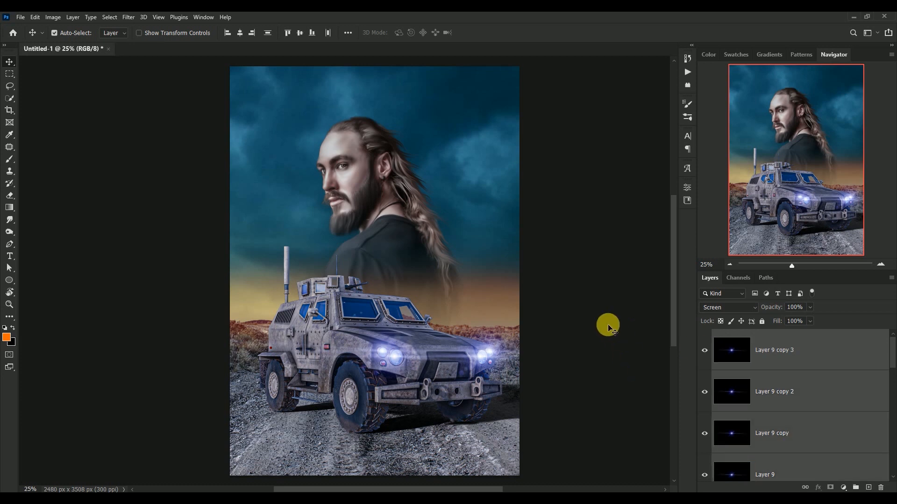
key("ctrl")
key("ctrl+e")
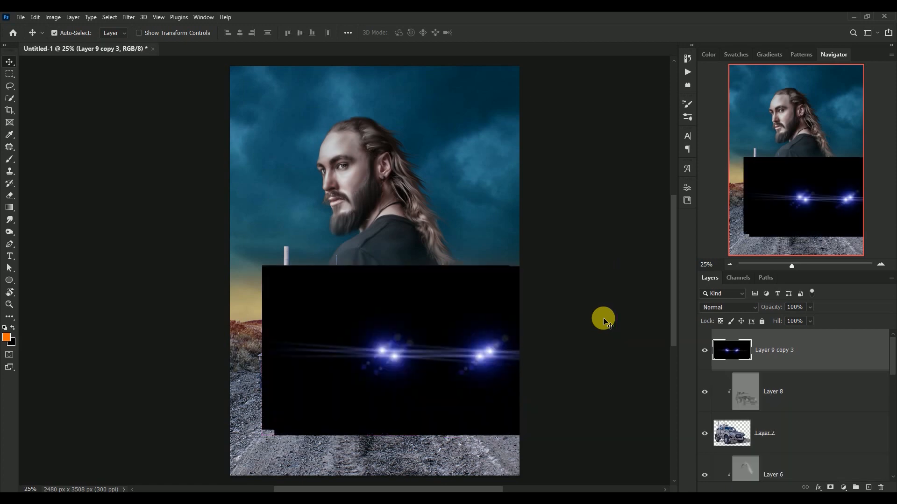
left_click(724, 310)
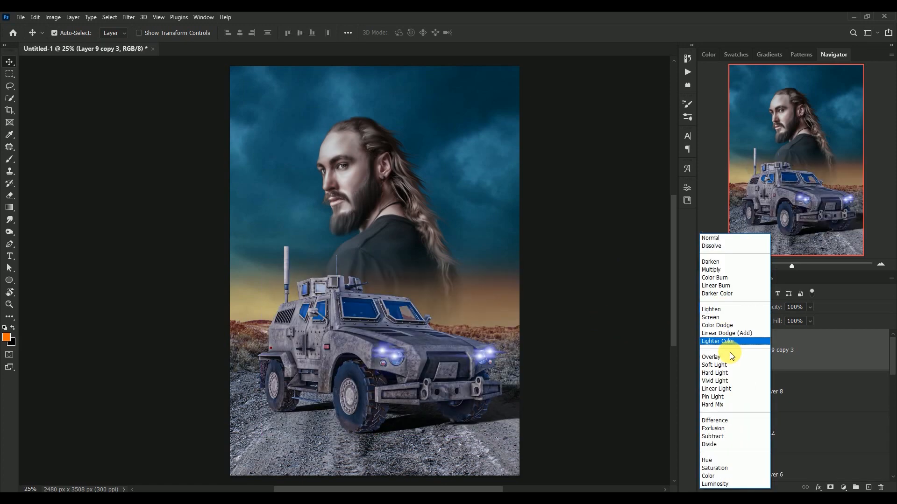
left_click(730, 317)
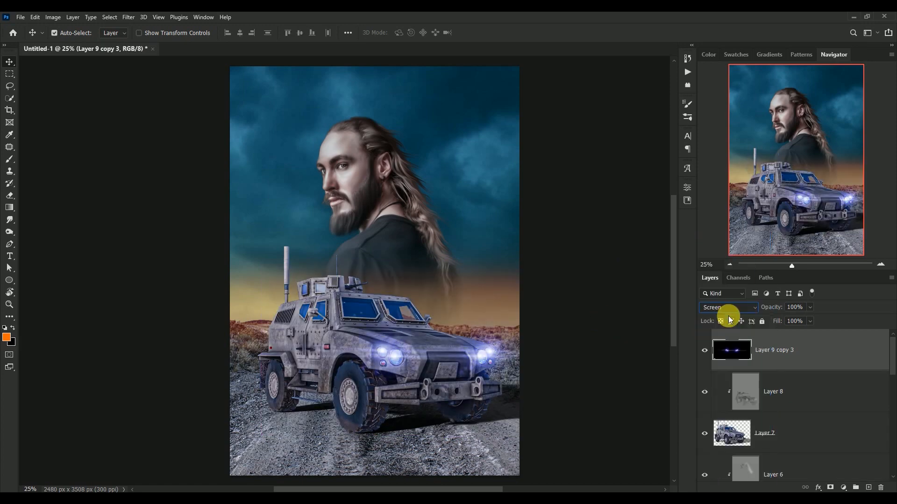
Add a Hue/Saturation adjustment with Colorize enabled above the merged headlight flare layer and clip it to that layer.
left_click(705, 350)
left_click(705, 350)
left_click(843, 487)
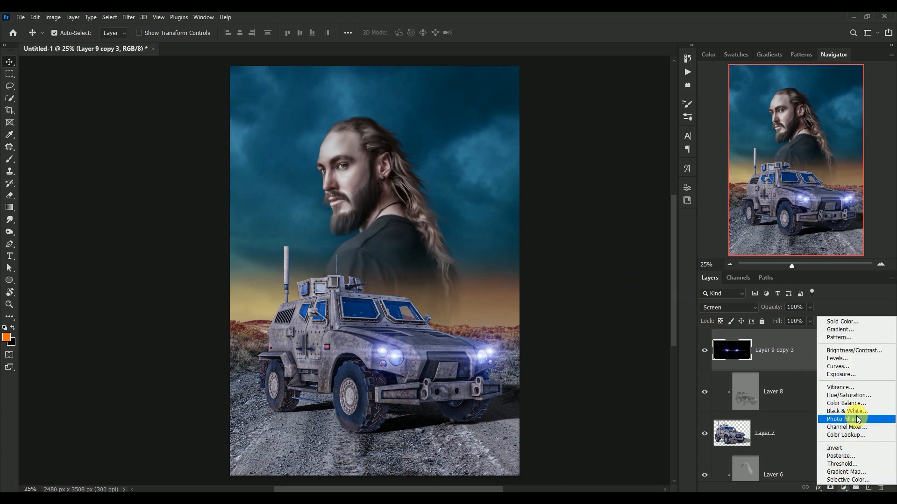
left_click(862, 396)
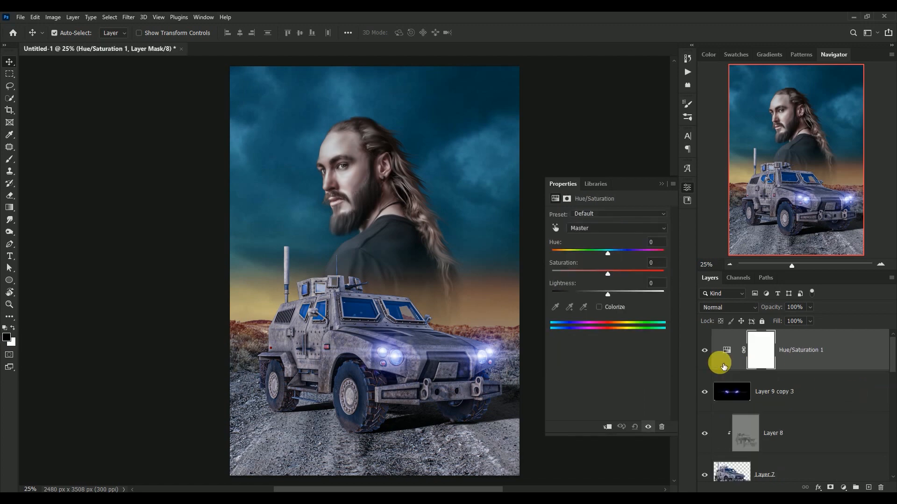
left_click(599, 307)
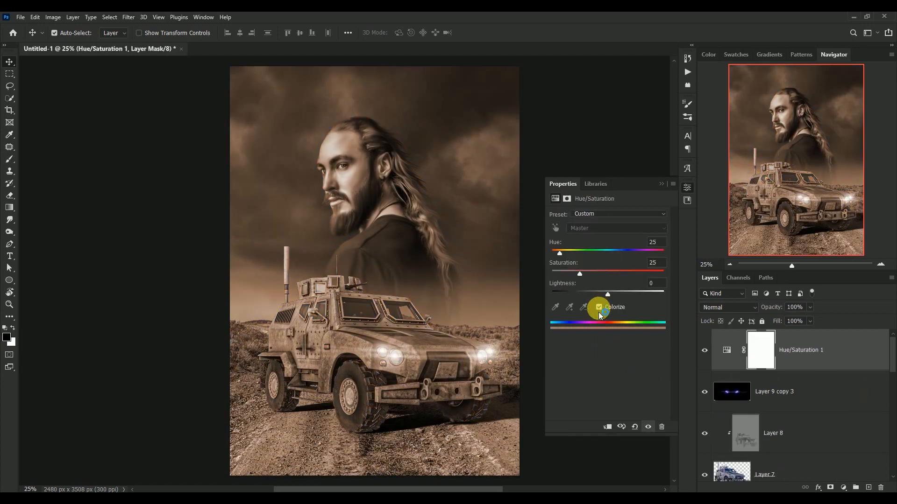
left_click(608, 427)
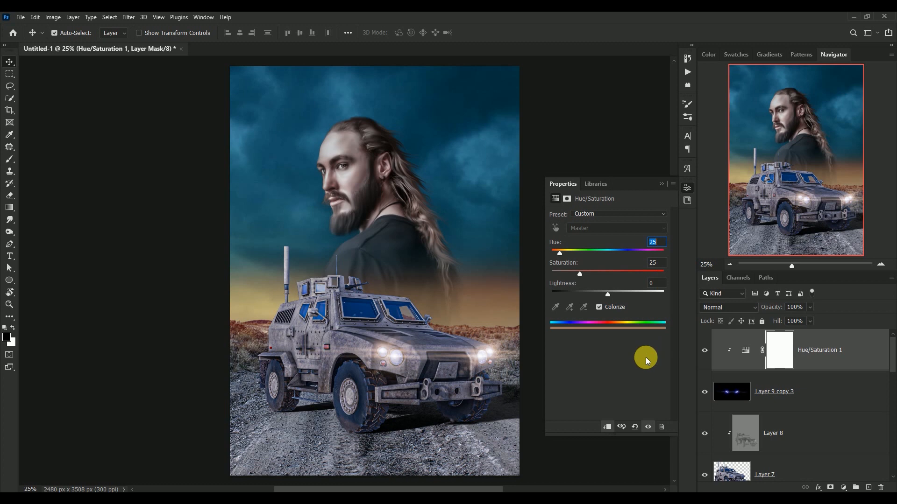
Set the headlight colorization to hue 251 and saturation 68, and compare the flares with and without the adjustment.
type("+")
type("251")
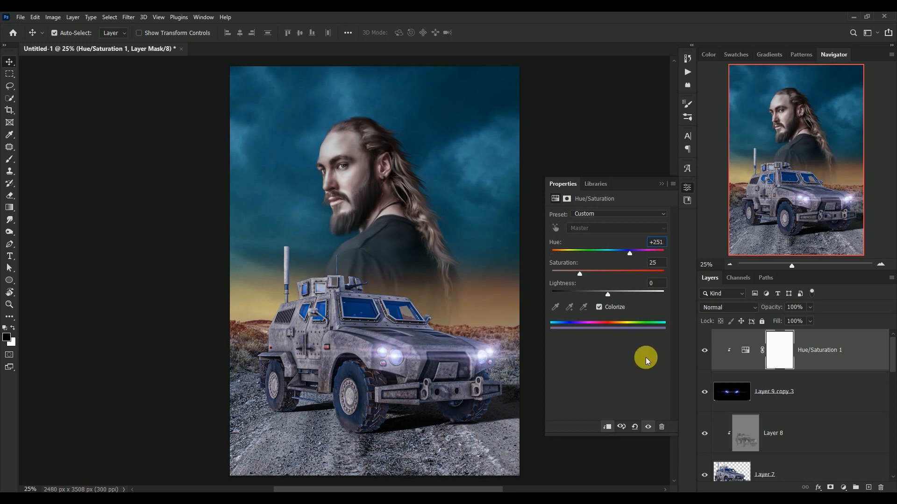
key("Tab")
type("68")
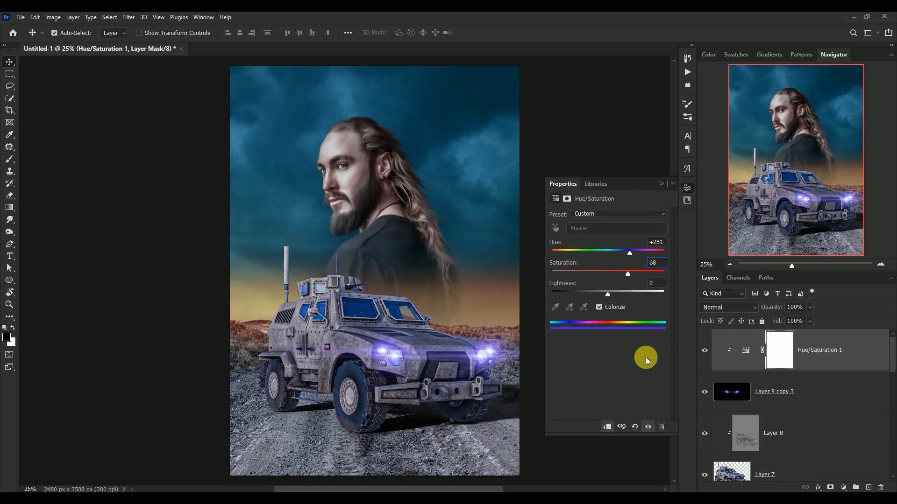
left_click(660, 183)
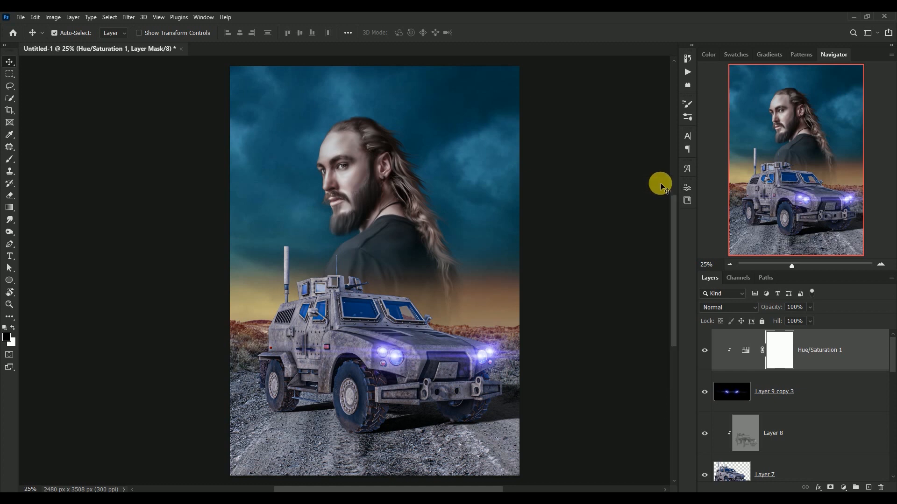
left_click(705, 350)
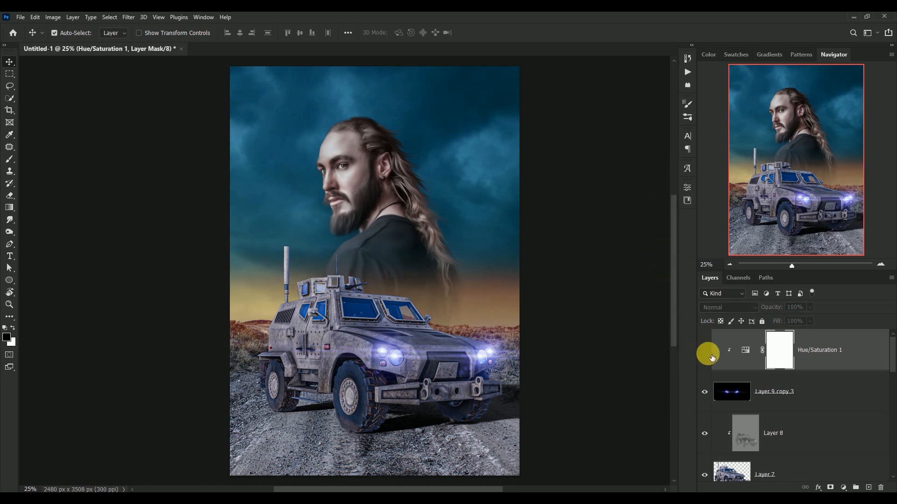
left_click(711, 355)
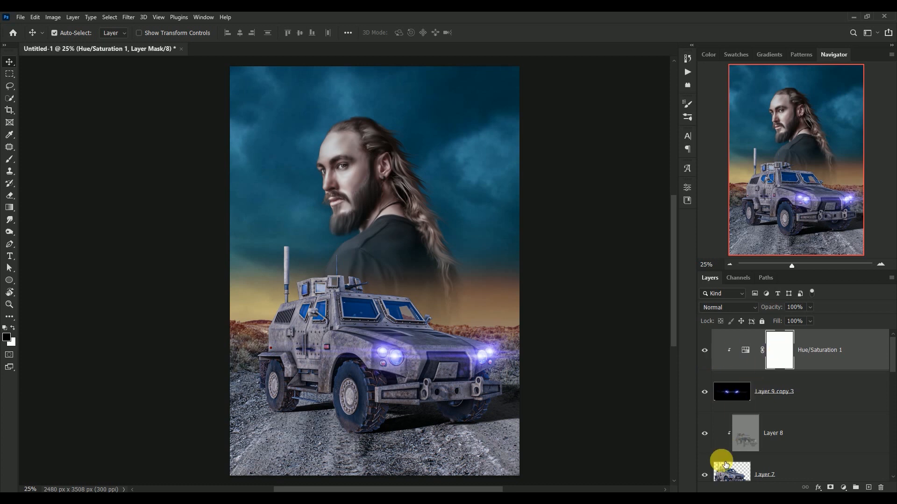
Stamp all visible layers into a new layer on top of the stack and convert it to a smart object.
key("ctrl")
key("ctrl")
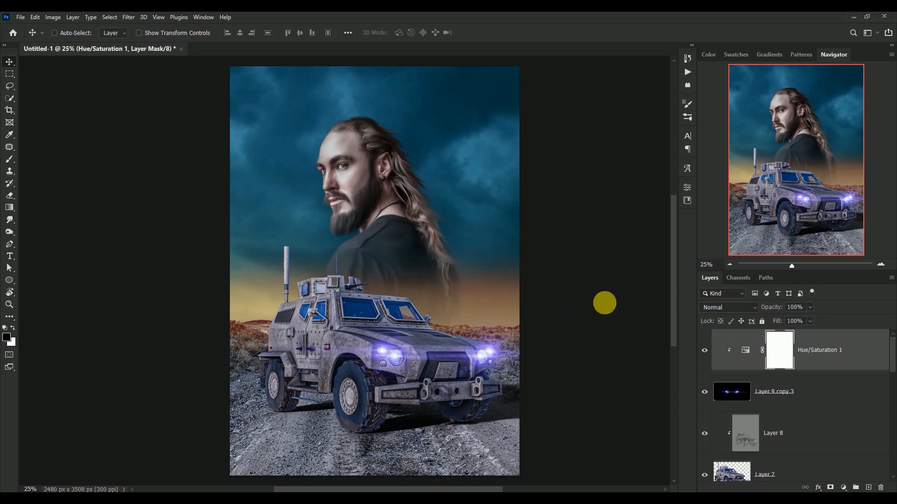
key("ctrl+shift+alt+e")
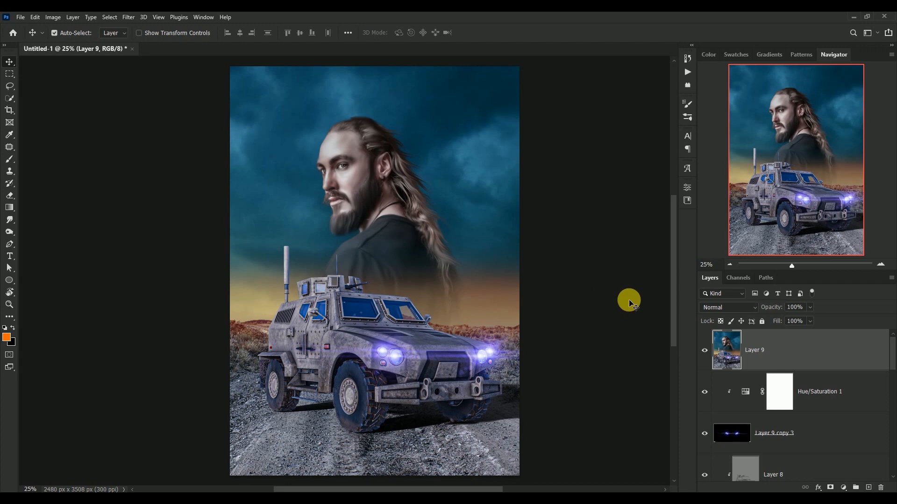
right_click(787, 346)
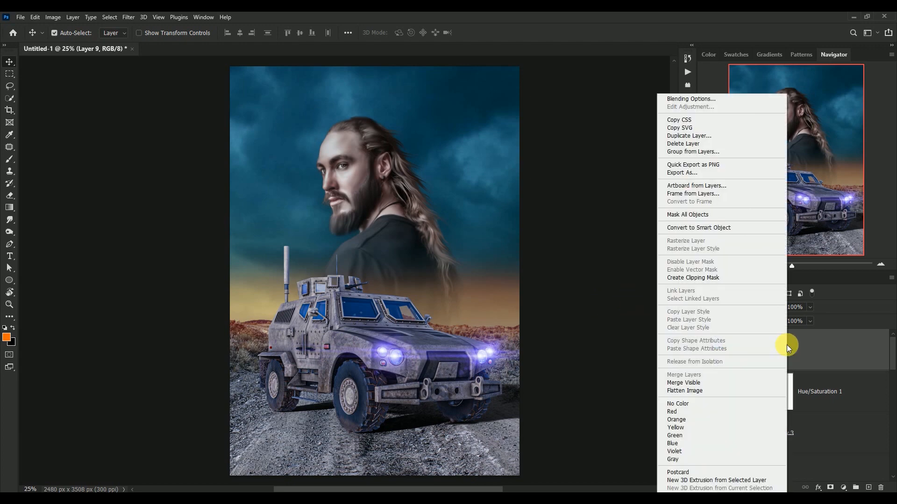
left_click(742, 228)
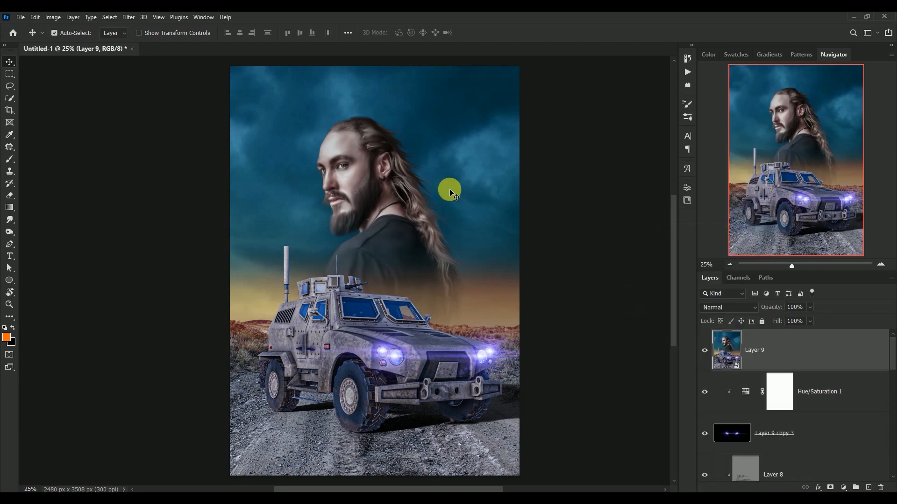
Start the Color Efex Pro 4 filter on the stamped layer and set Cross Processing to method LT04 with 35% strength.
left_click(120, 18)
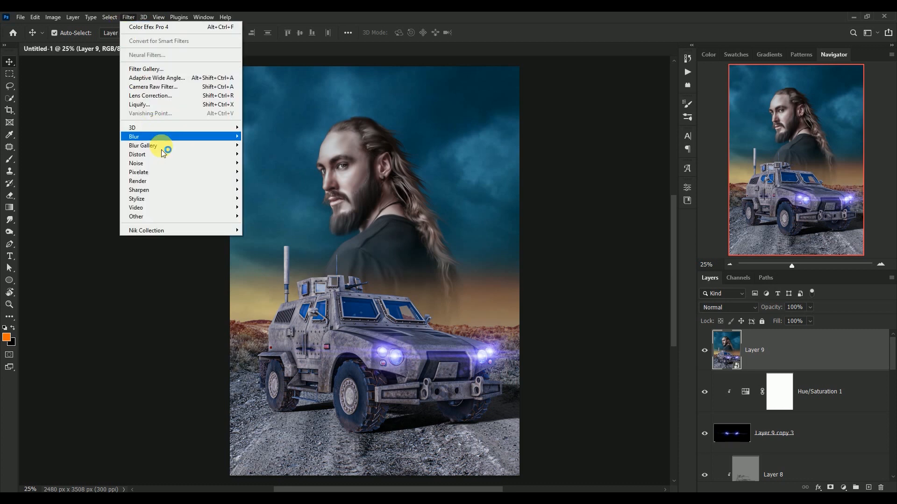
mouse_move(189, 229)
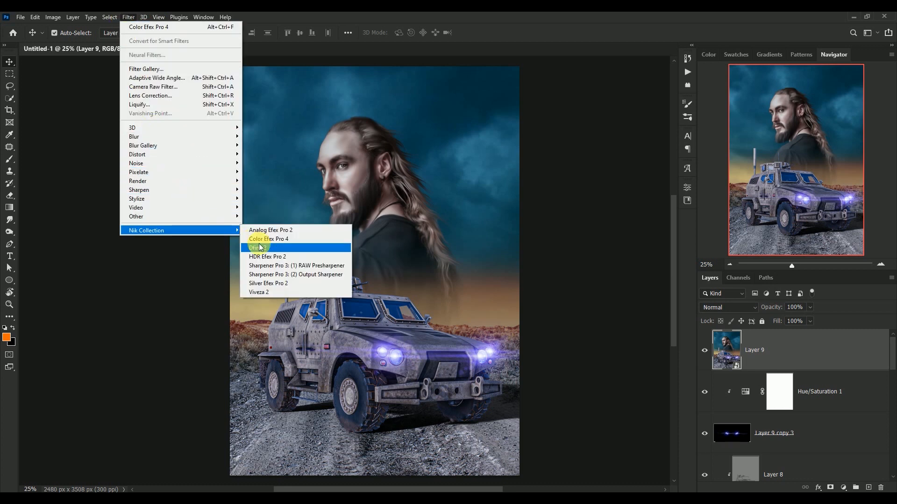
left_click(278, 242)
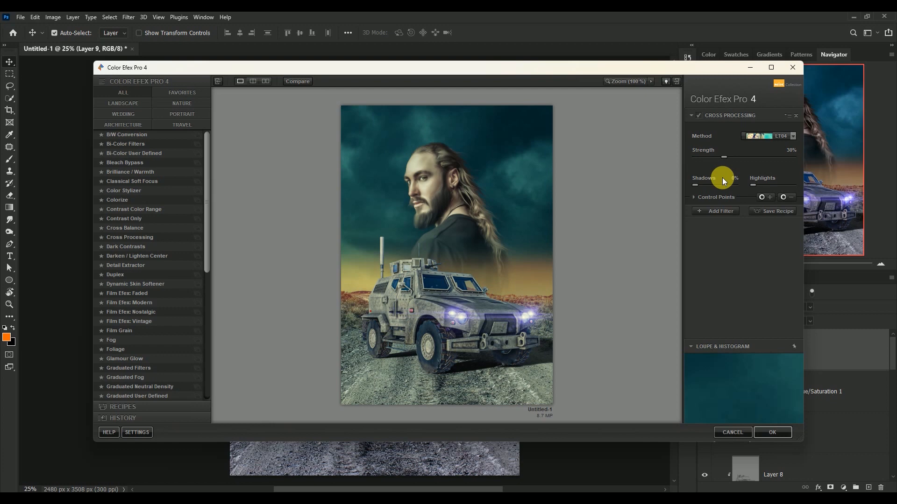
left_click(756, 136)
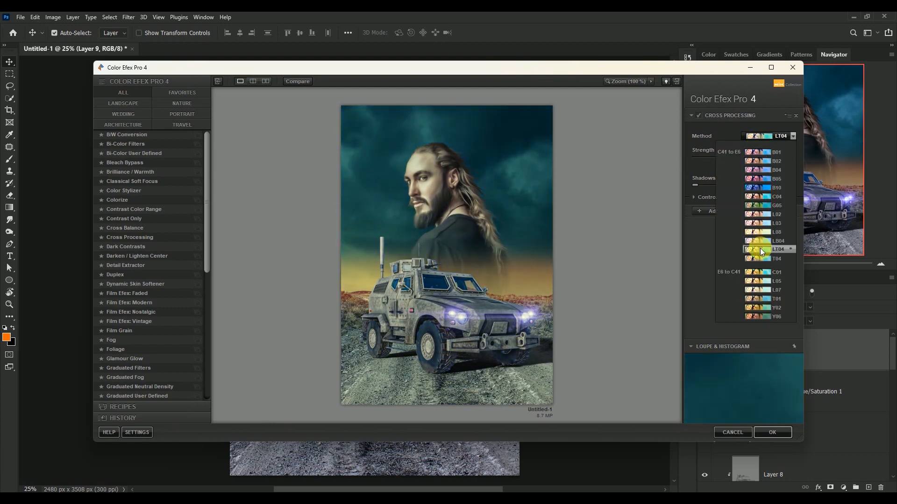
left_click(761, 250)
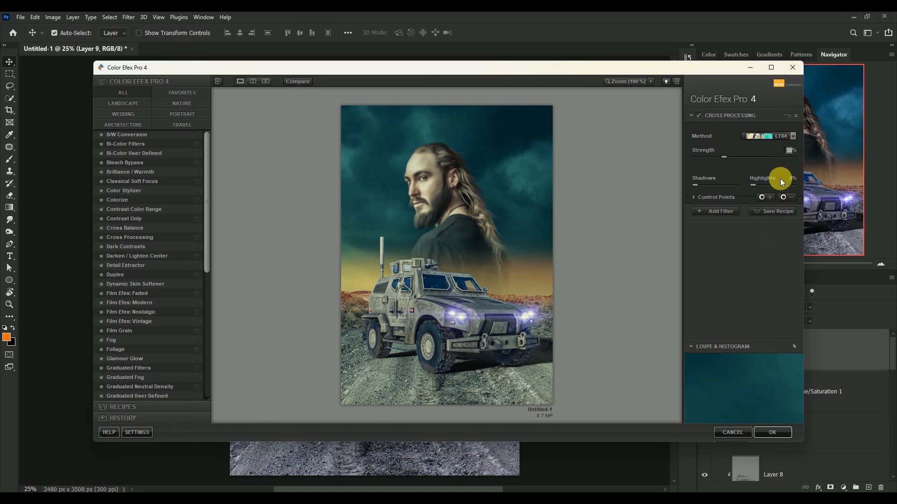
type("35")
Add a Detail Extractor filter at 7% with contrast at 7%, and apply the Color Efex Pro filters to the layer.
left_click(725, 208)
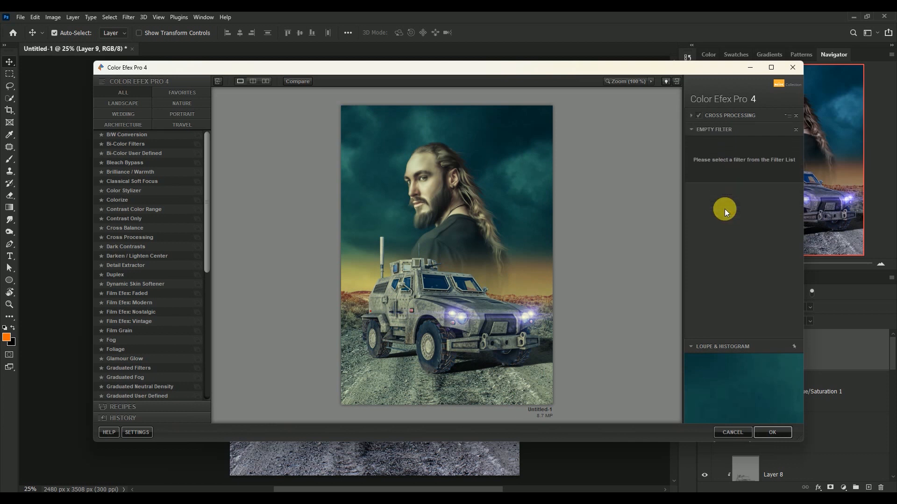
left_click(134, 265)
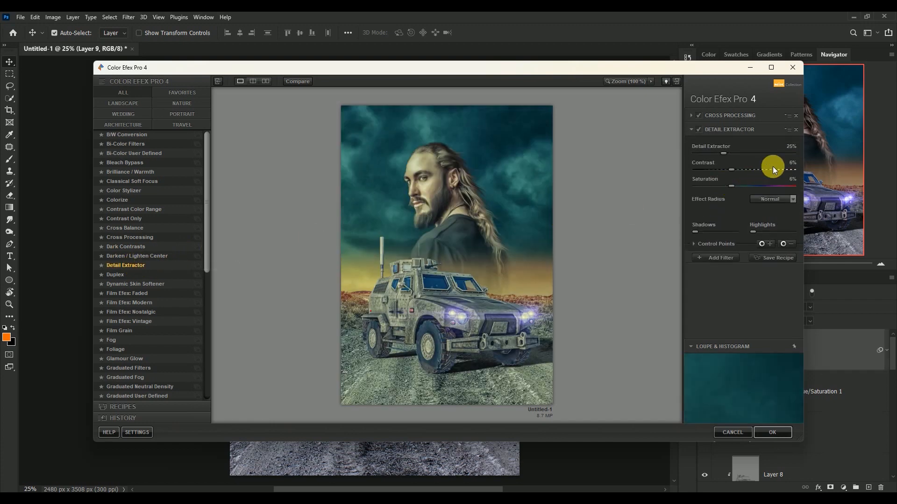
type("7")
left_click(793, 163)
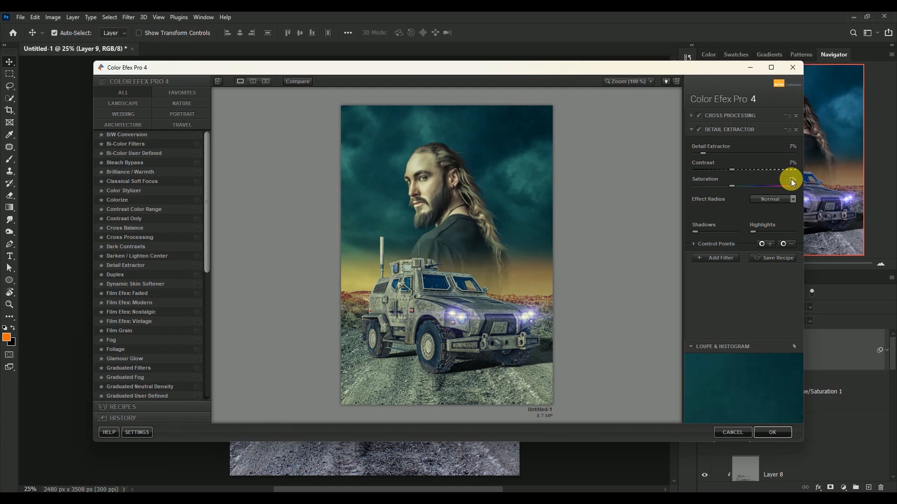
left_click(712, 257)
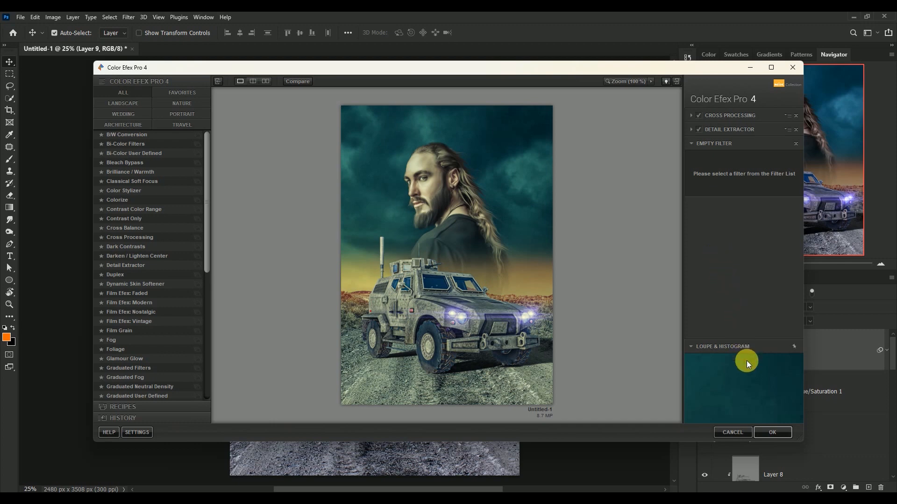
left_click(767, 432)
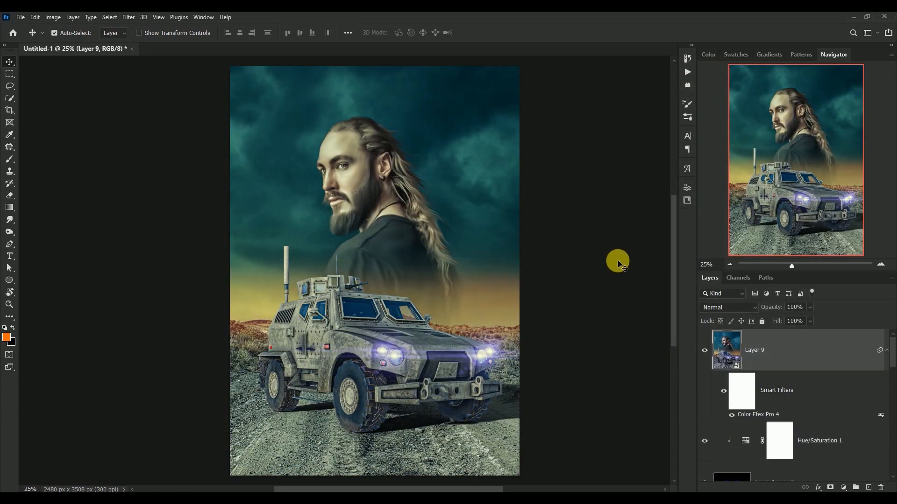
Collapse the smart filter list, compare the composite with and without the color grading, and view the whole image fitted to the window.
left_click(886, 350)
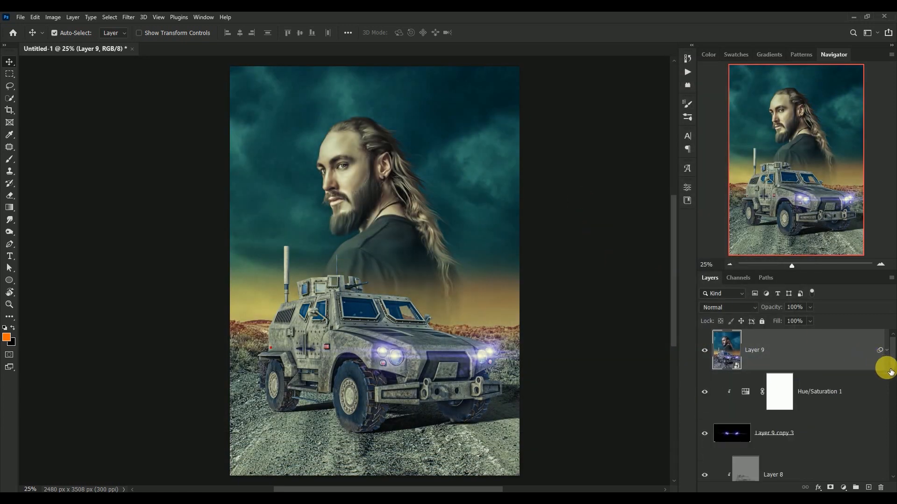
left_click(704, 350)
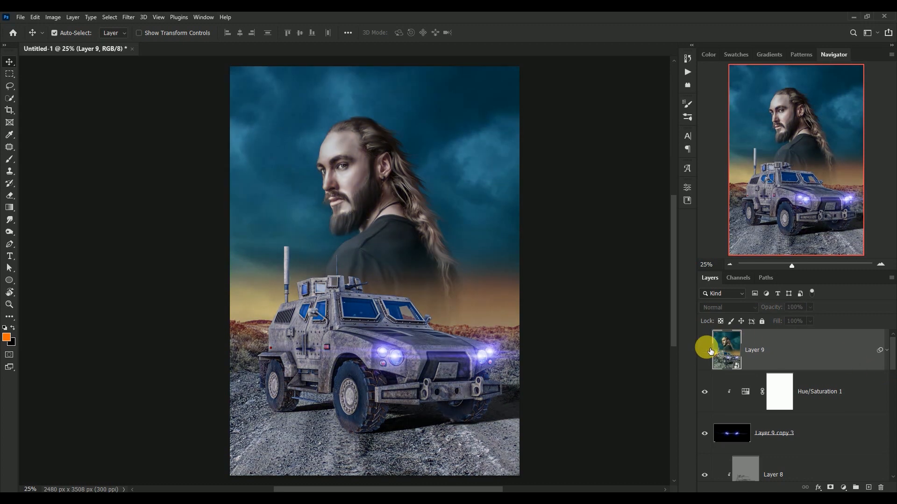
left_click(706, 351)
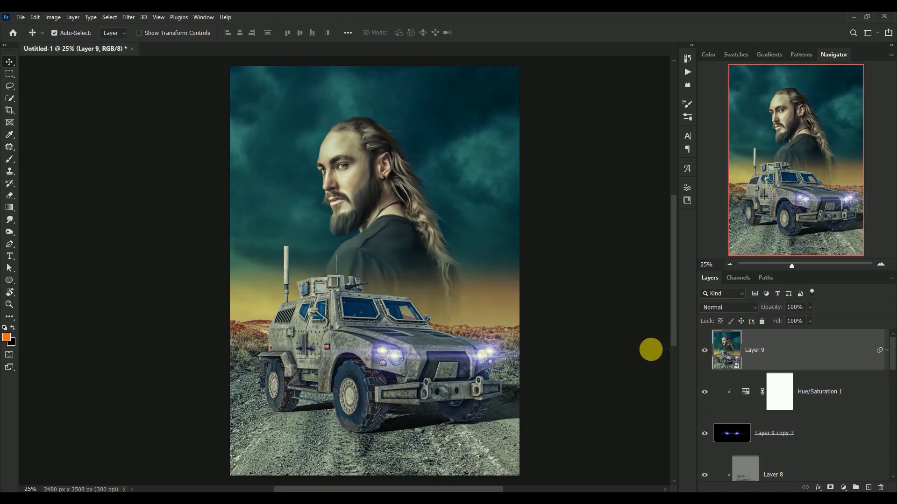
key("ctrl")
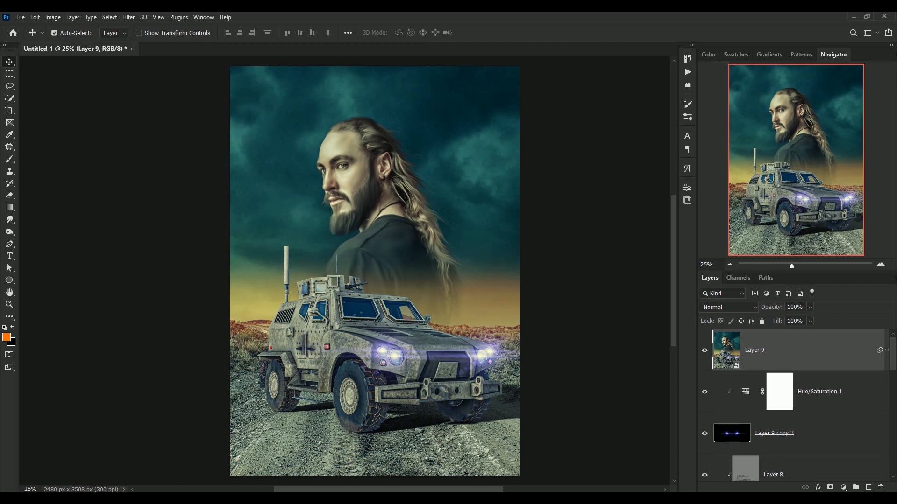
key("ctrl+minus")
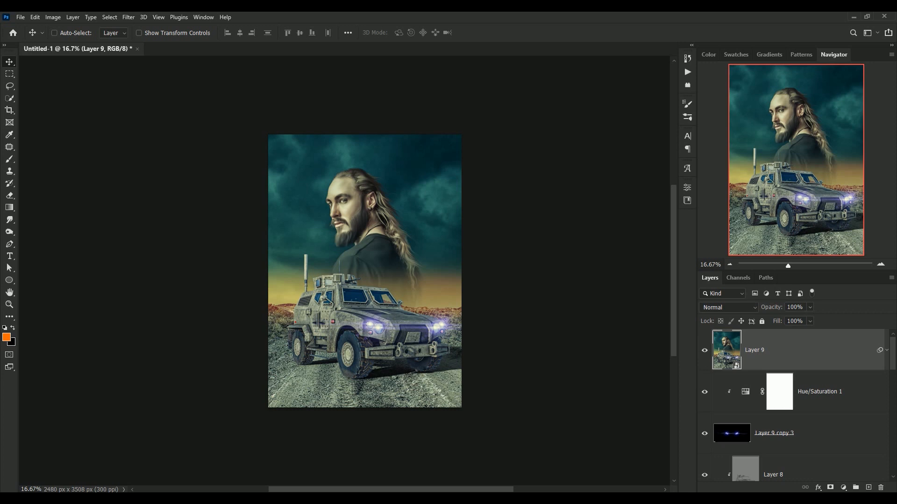
key("ctrl+0")
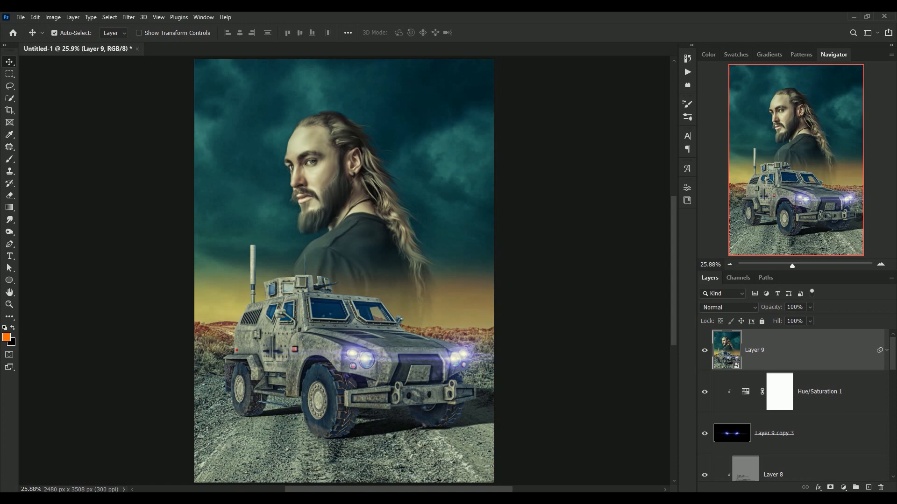
key("ctrl")
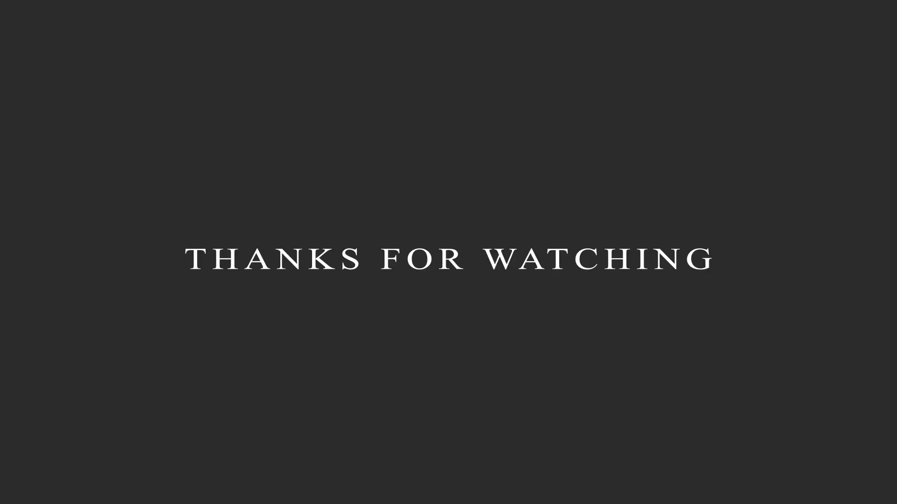